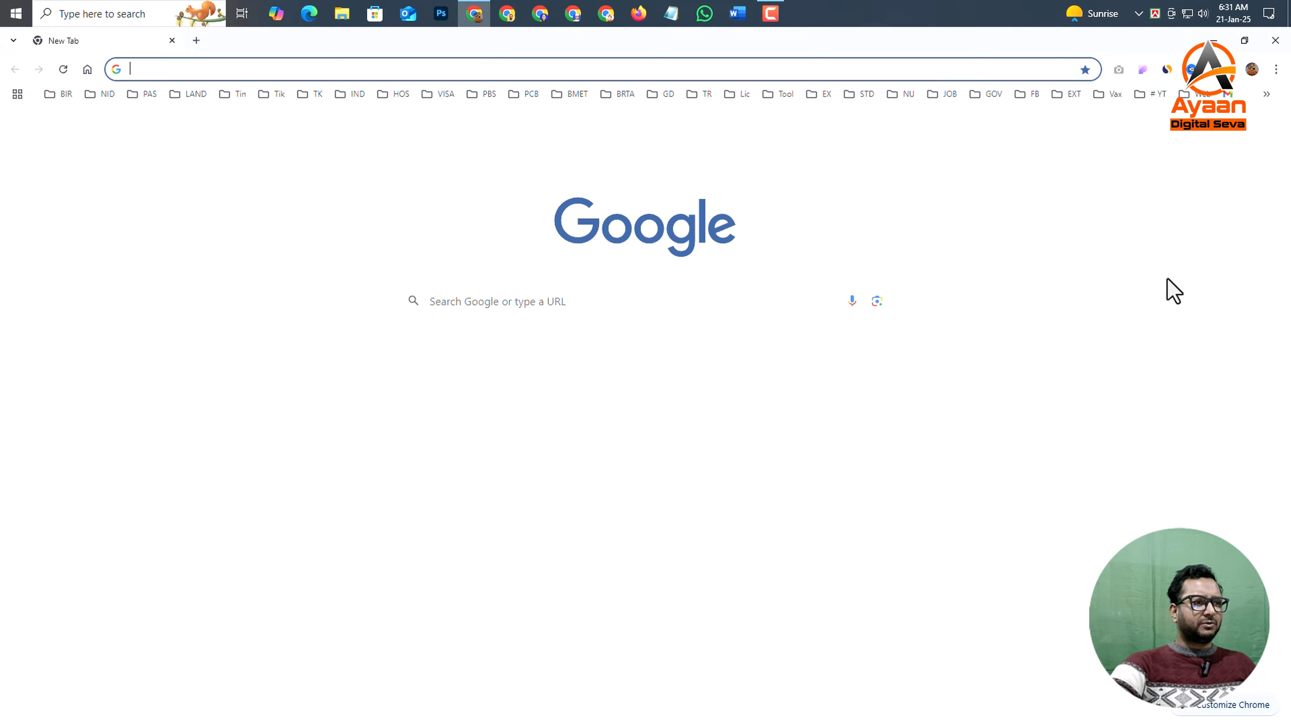
- Search Google for "e passport" and open the E-Passport Online Registration Portal
left_click(561, 300)
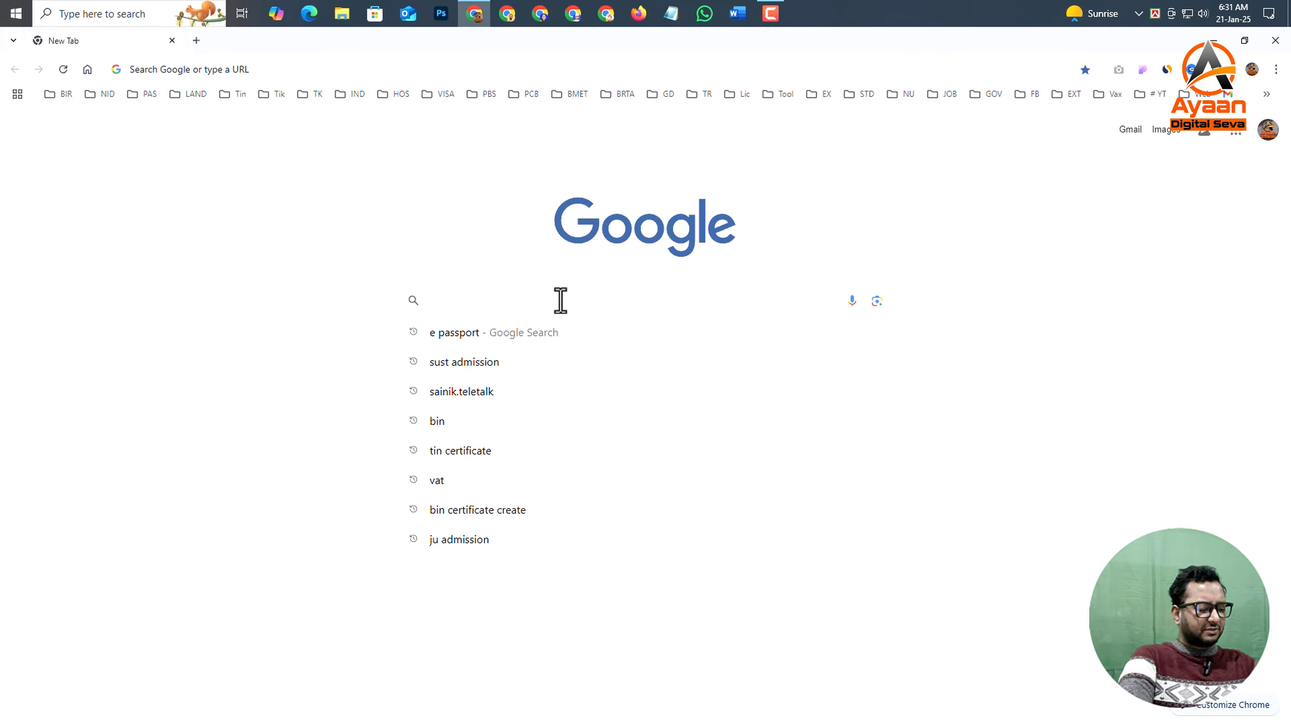
type("e passport")
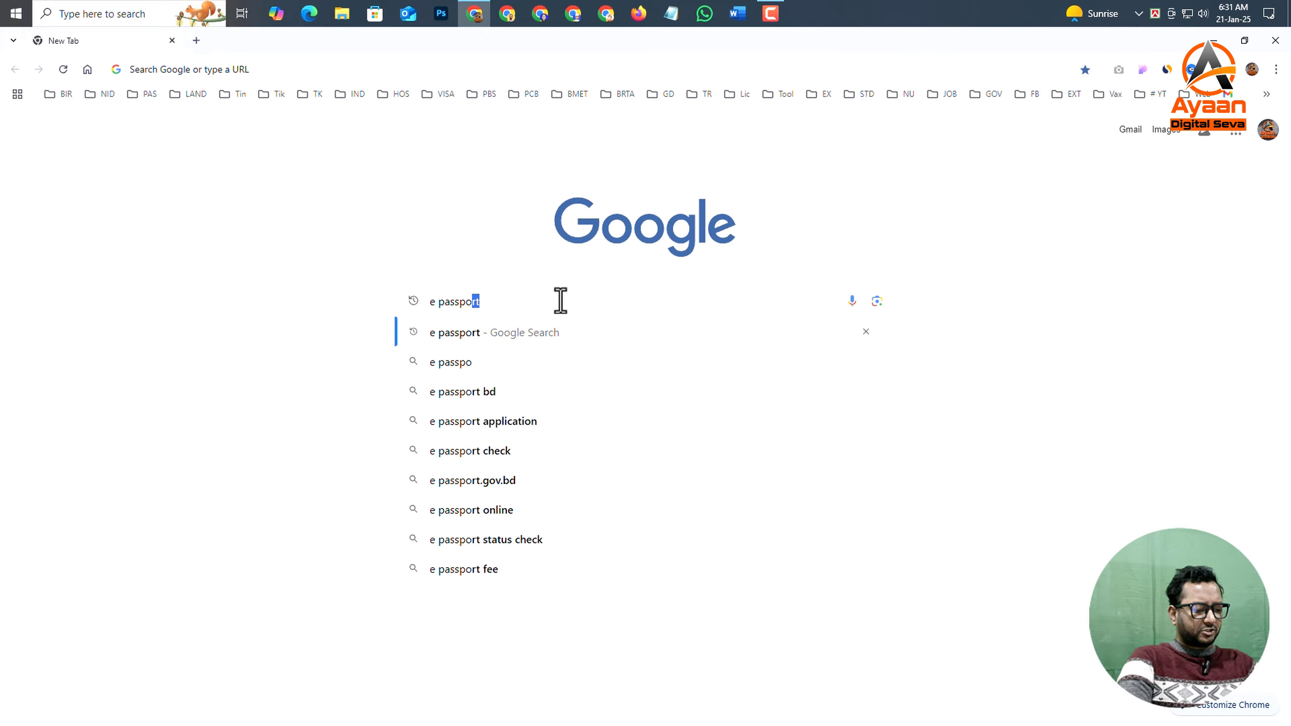
key("Return")
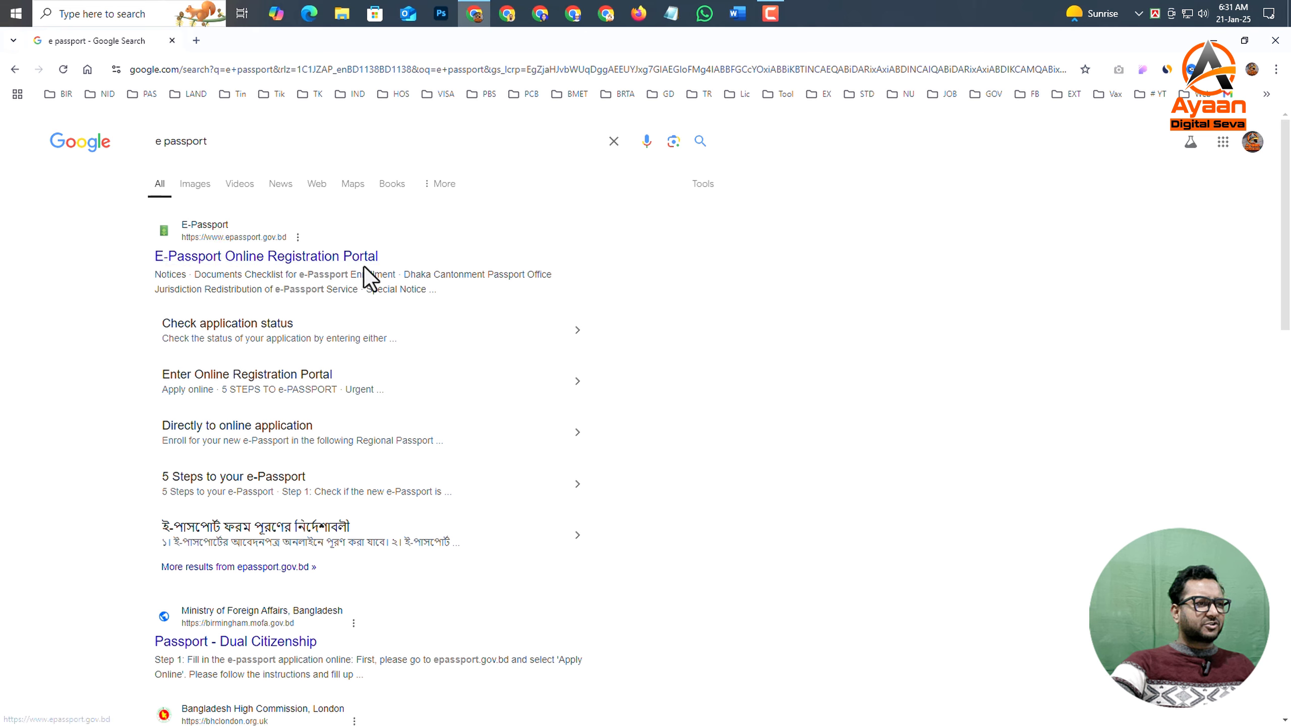
left_click(249, 259)
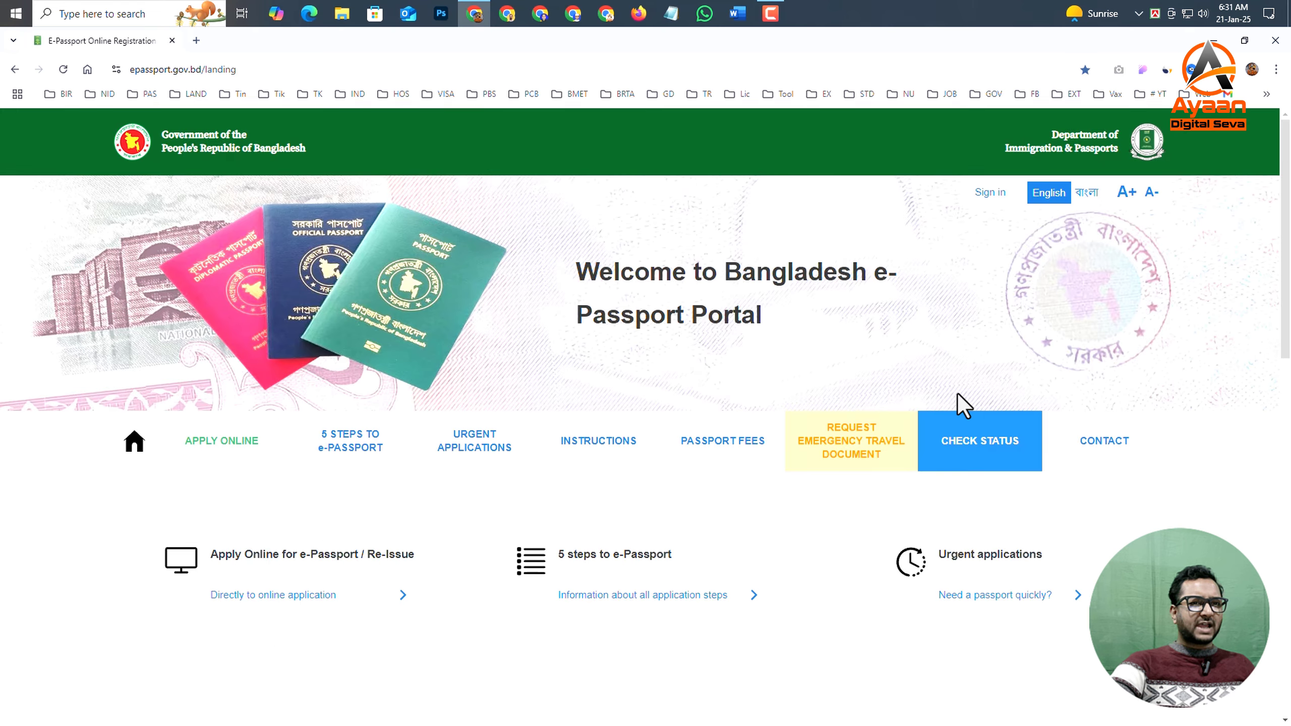
- Sign in to the e-Passport portal with the account email address and password, with the human verification completed
left_click(988, 195)
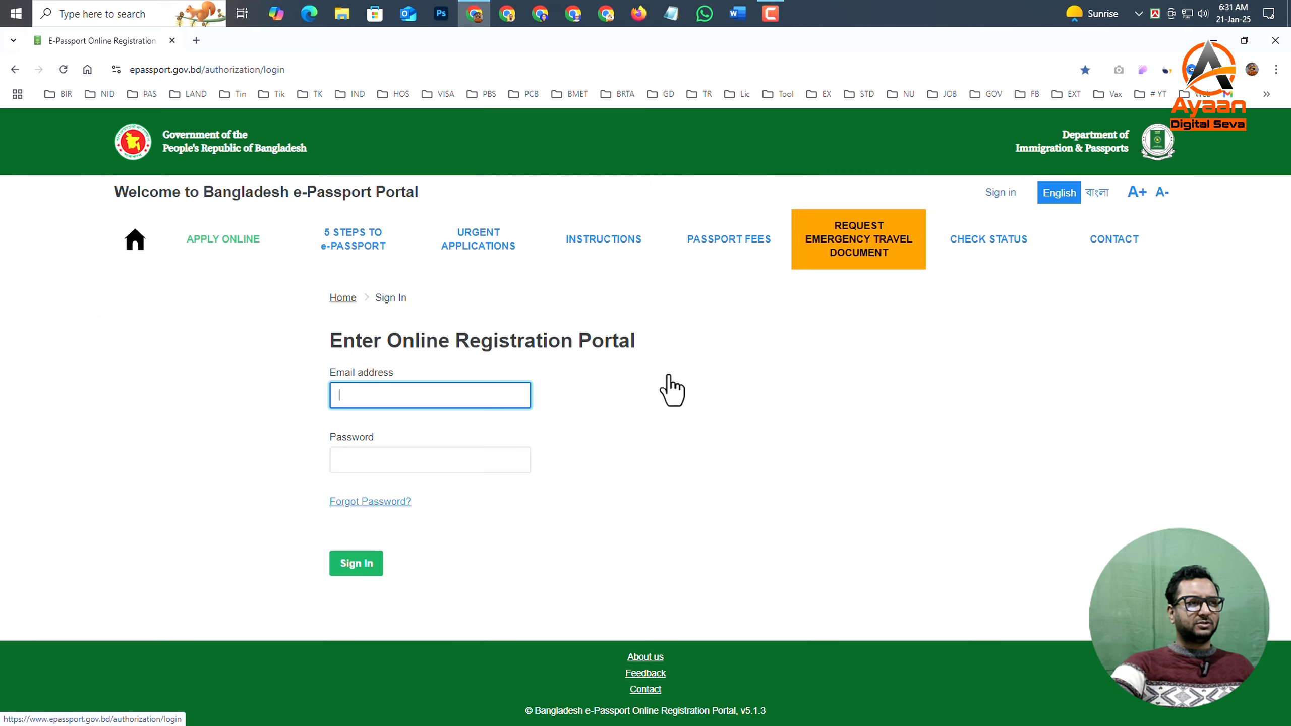
left_click(371, 453)
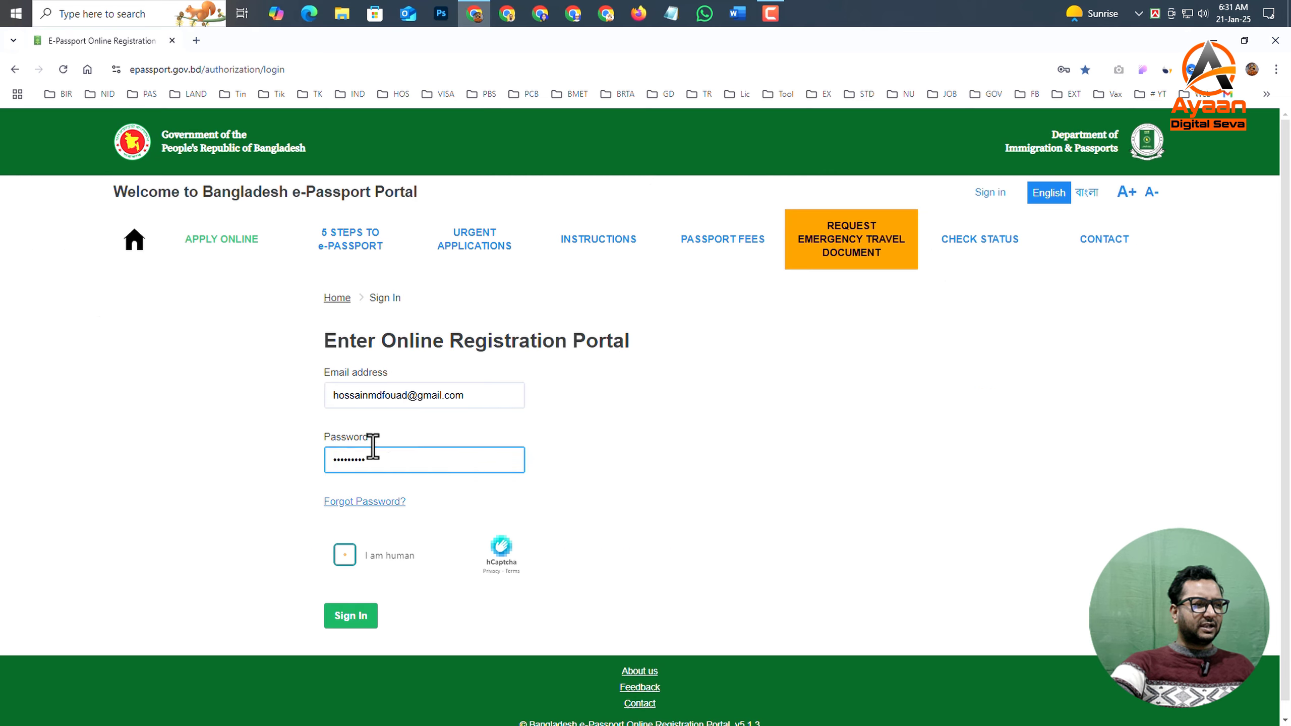
left_click(554, 459)
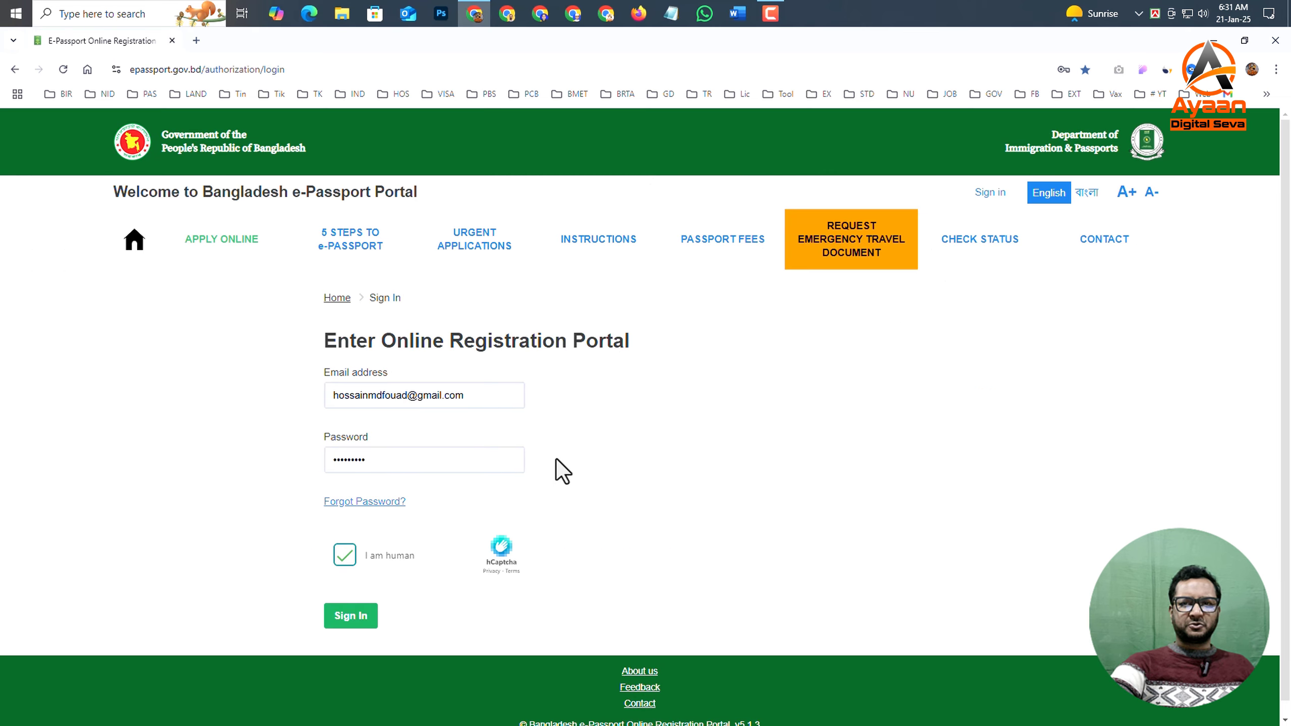
left_click(444, 456)
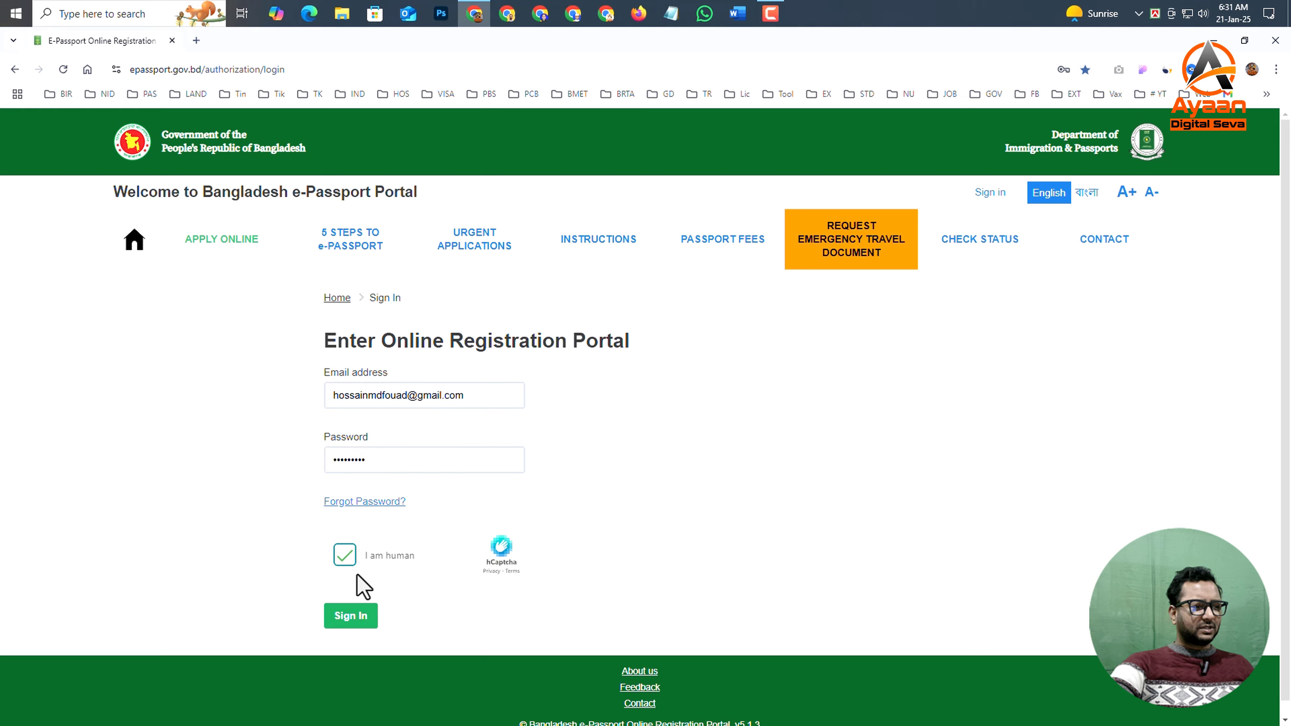
left_click(348, 628)
- Start a new e-Passport application from the applications list and save Ordinary Passport as the passport type
scroll(487, 475, "down", 5)
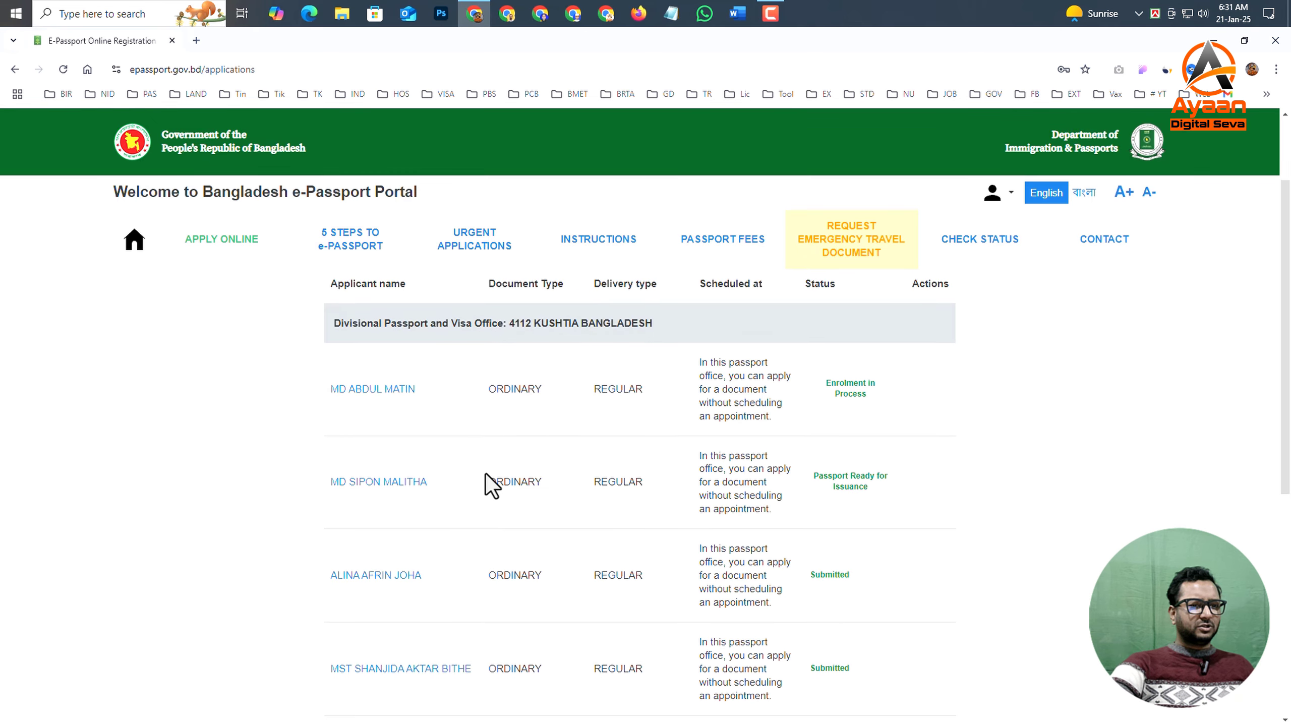
scroll(490, 473, "up", 3)
scroll(730, 371, "up", 2)
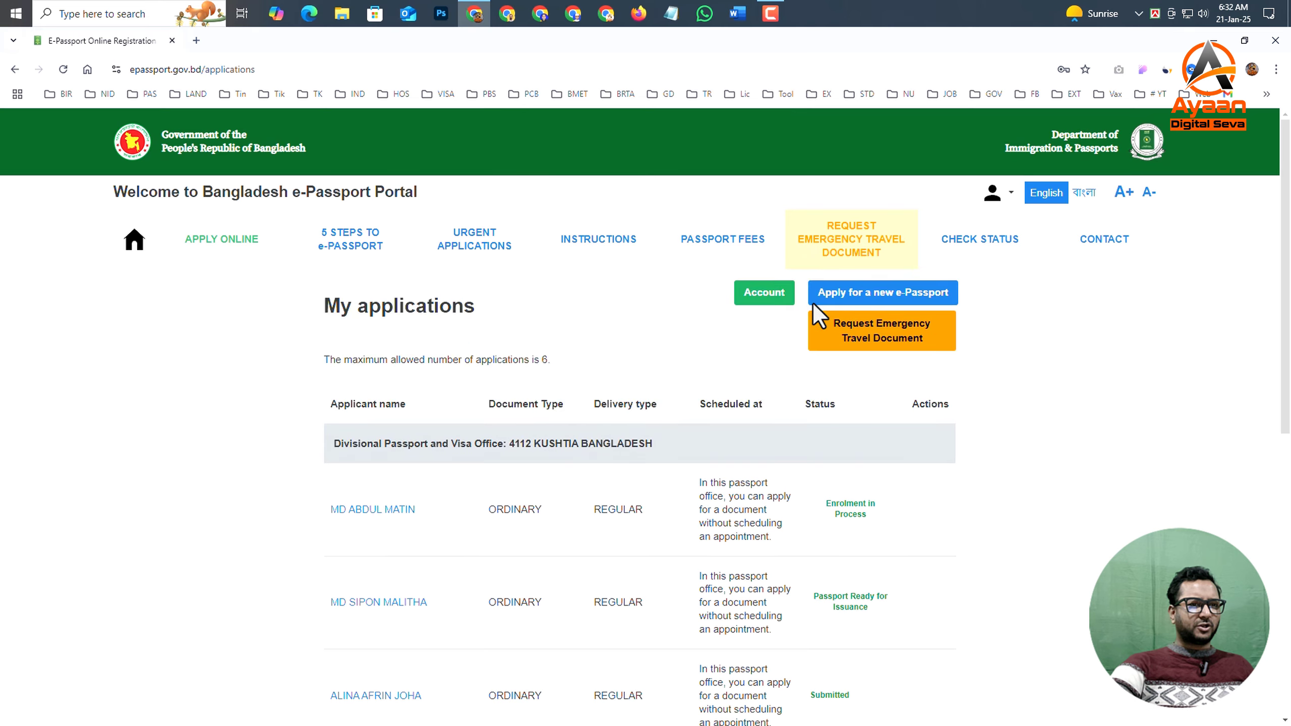
scroll(653, 432, "down", 6)
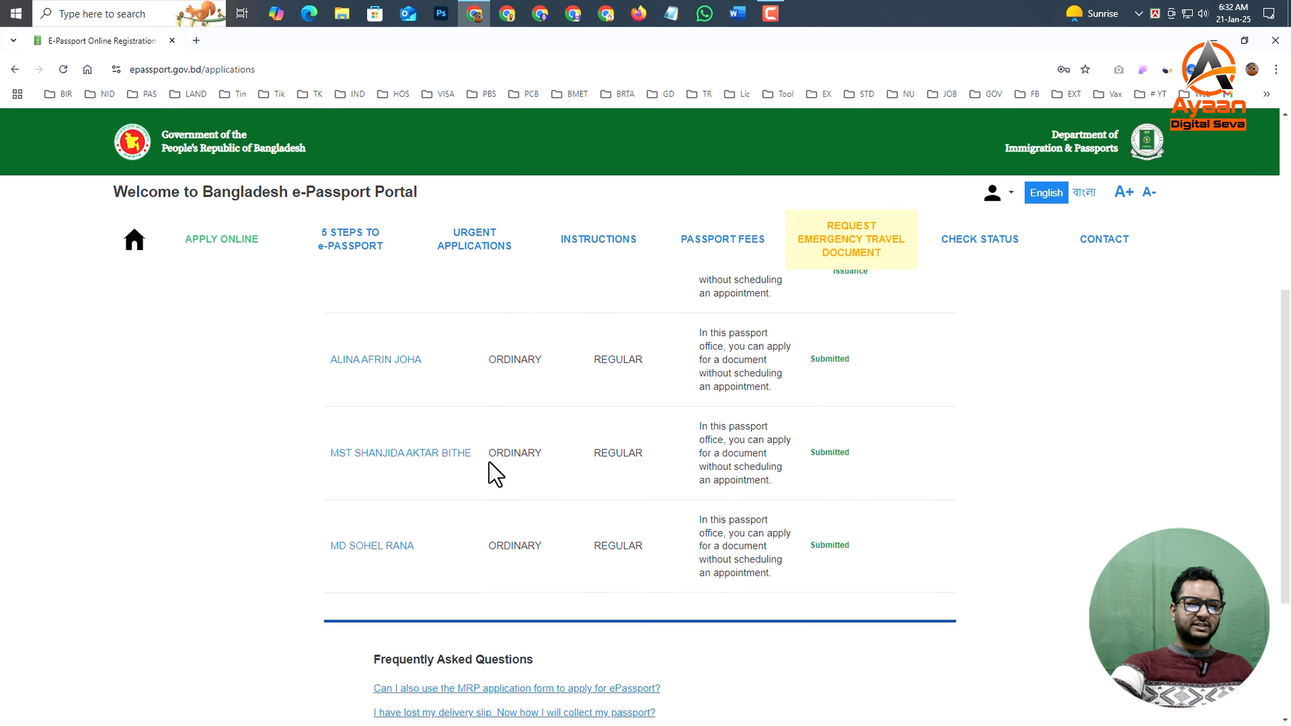
scroll(490, 470, "up", 6)
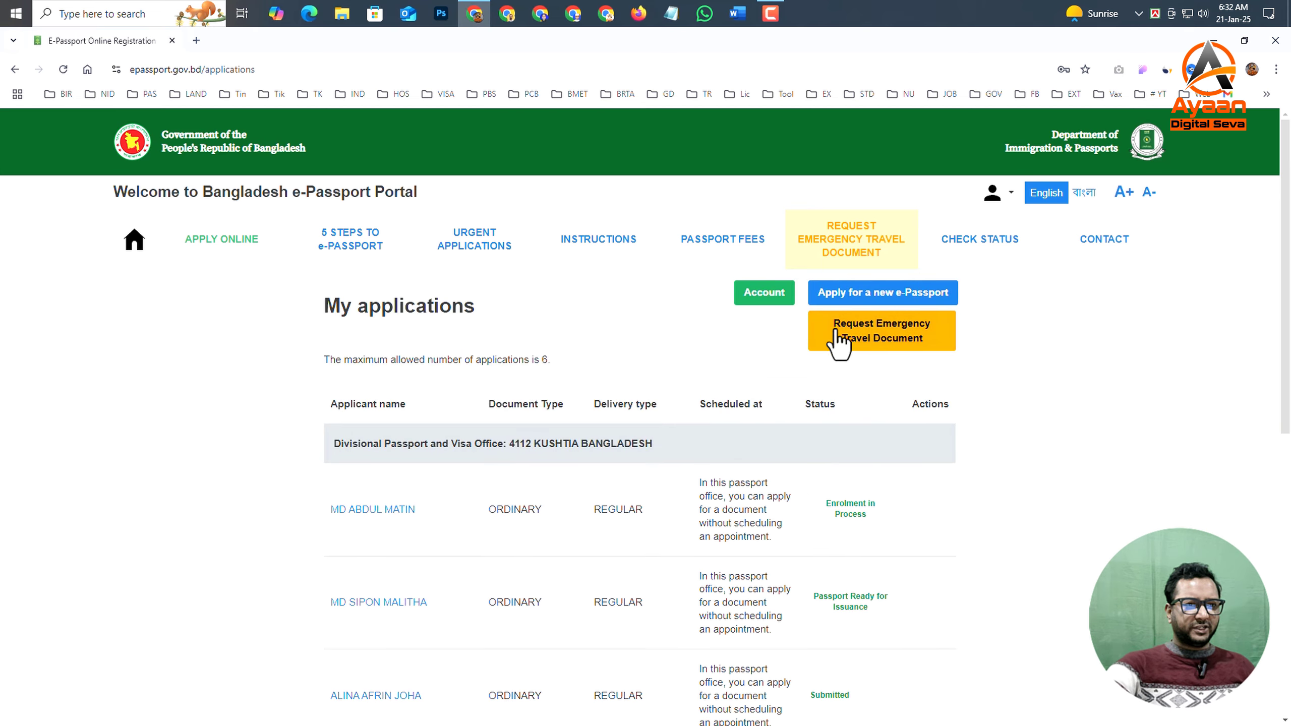
left_click(868, 299)
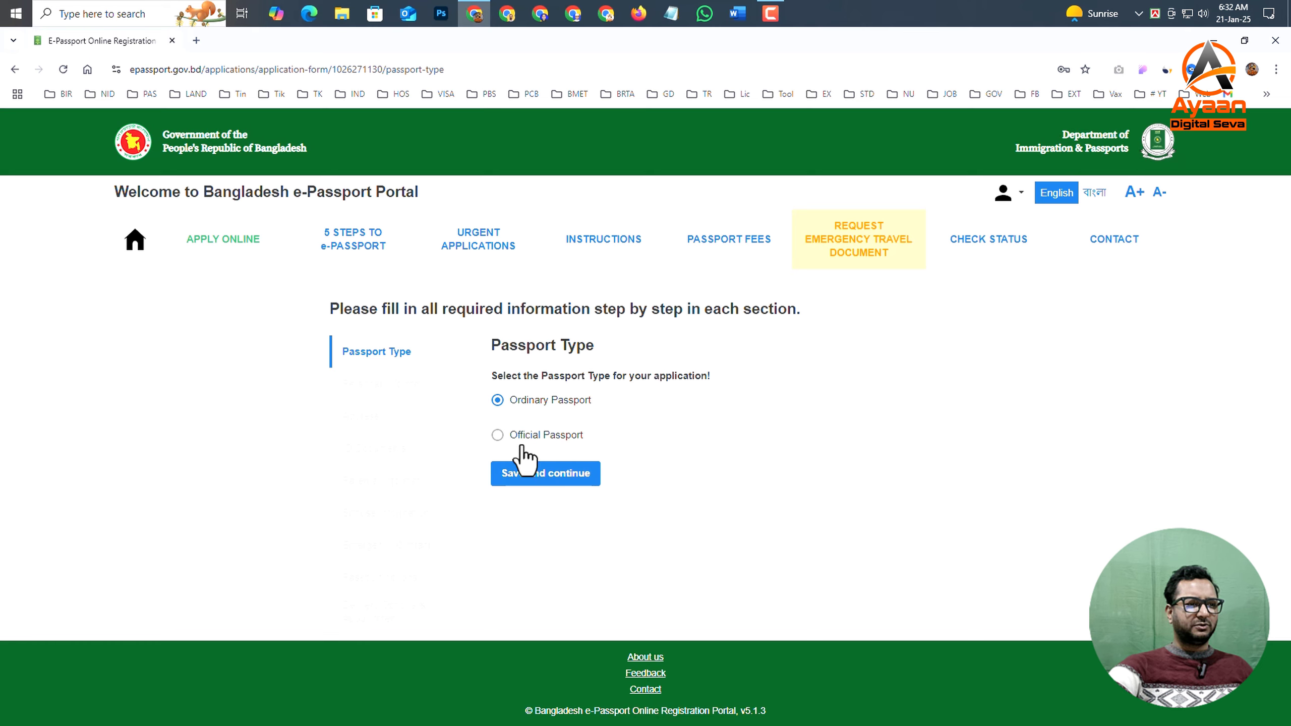
left_click(564, 475)
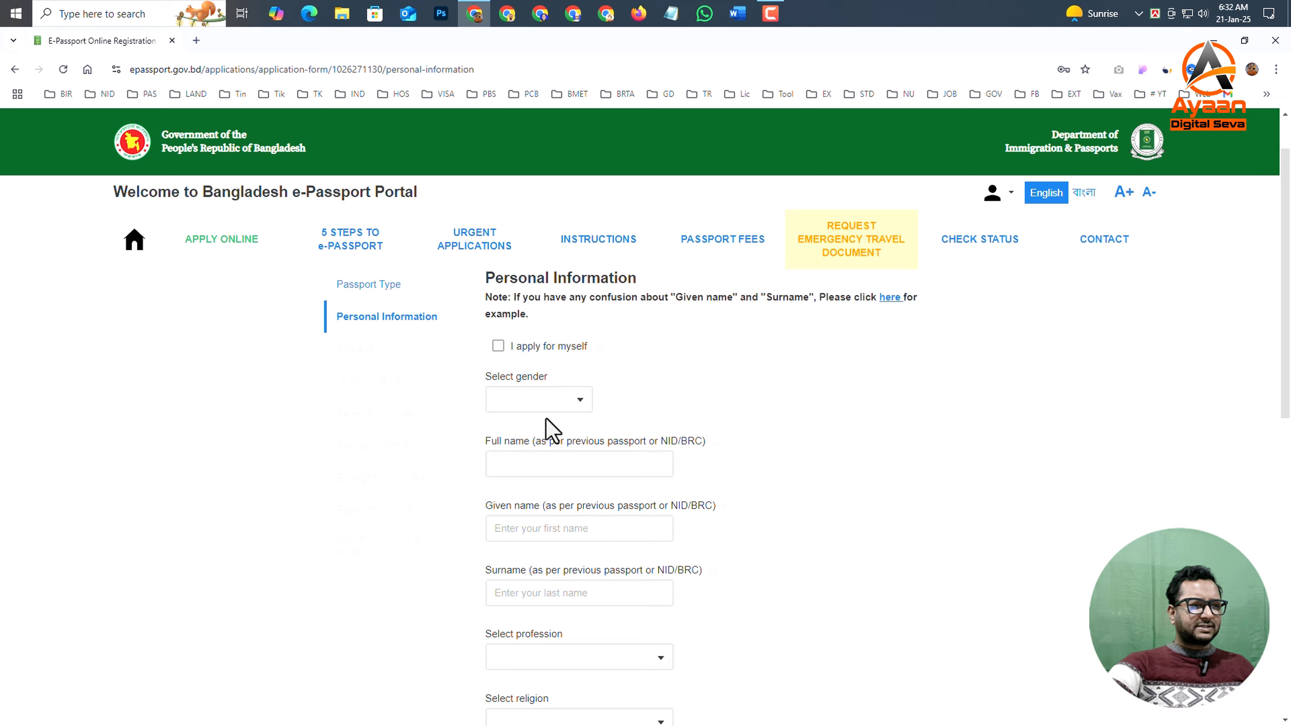
- Set the gender to MALE and fill in the applicant's given name and surname in the personal information
left_click(530, 408)
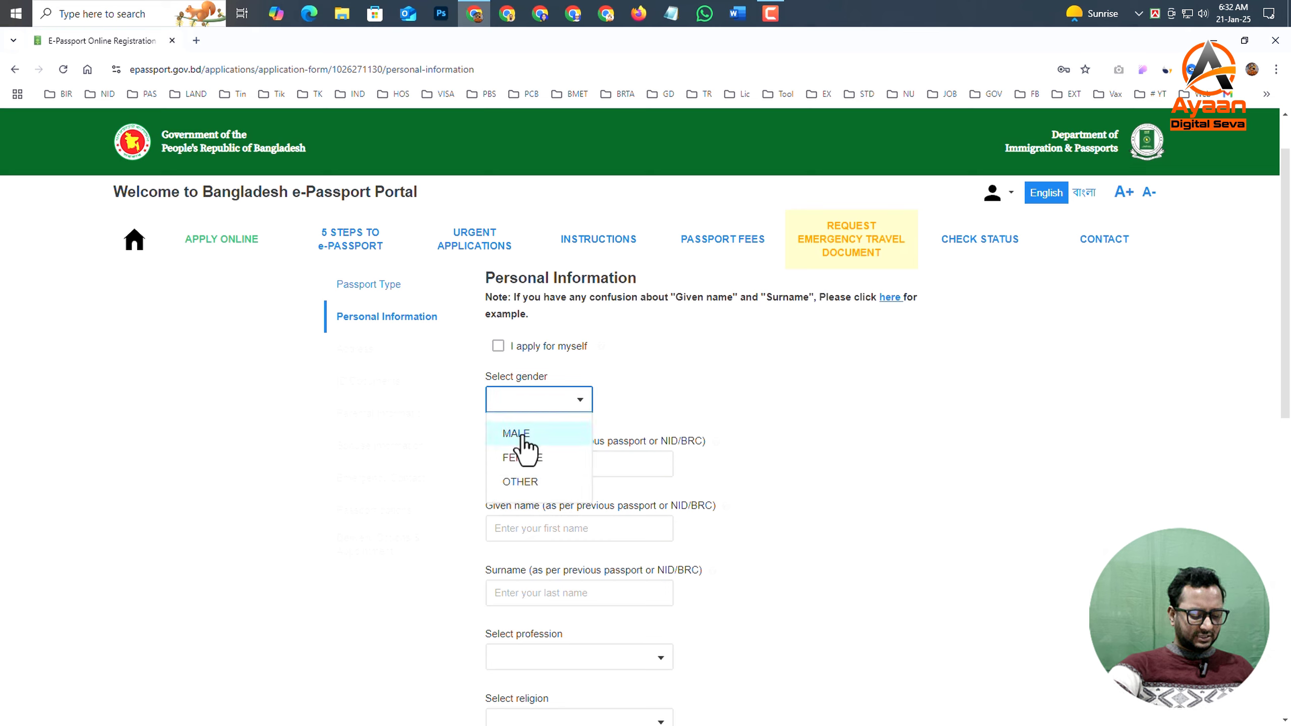
left_click(524, 437)
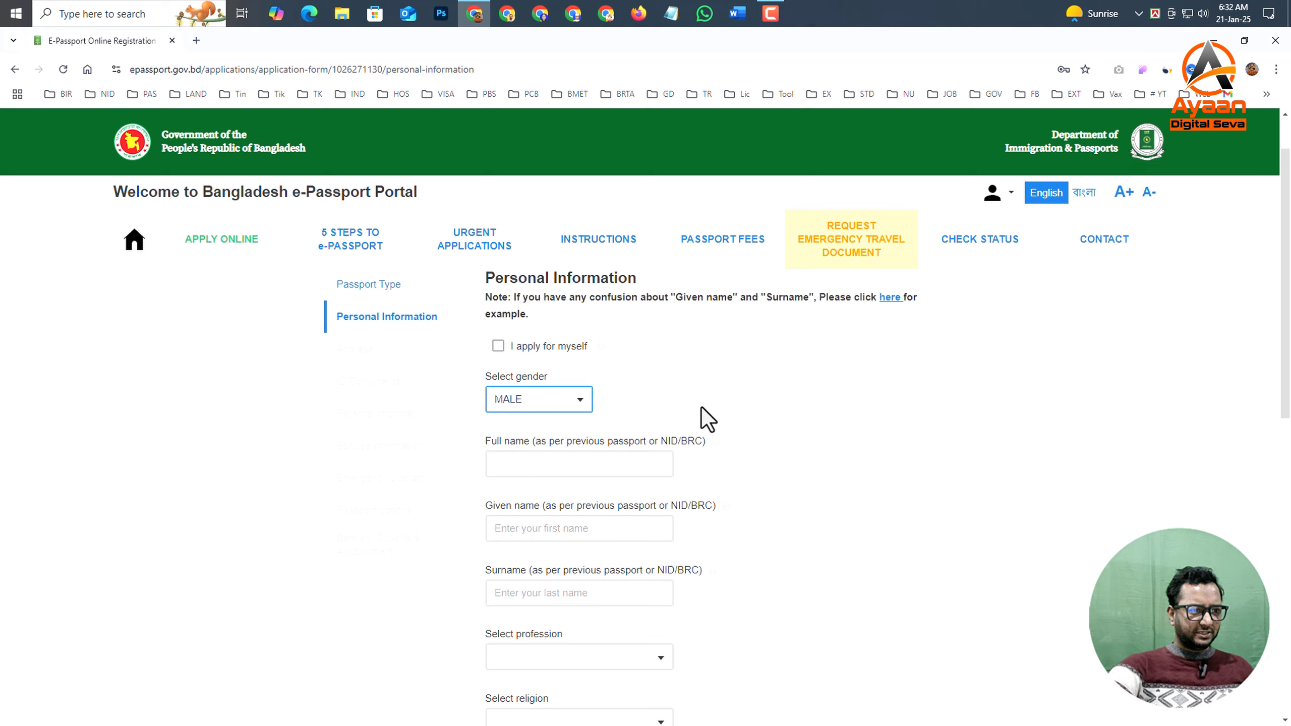
left_click(557, 535)
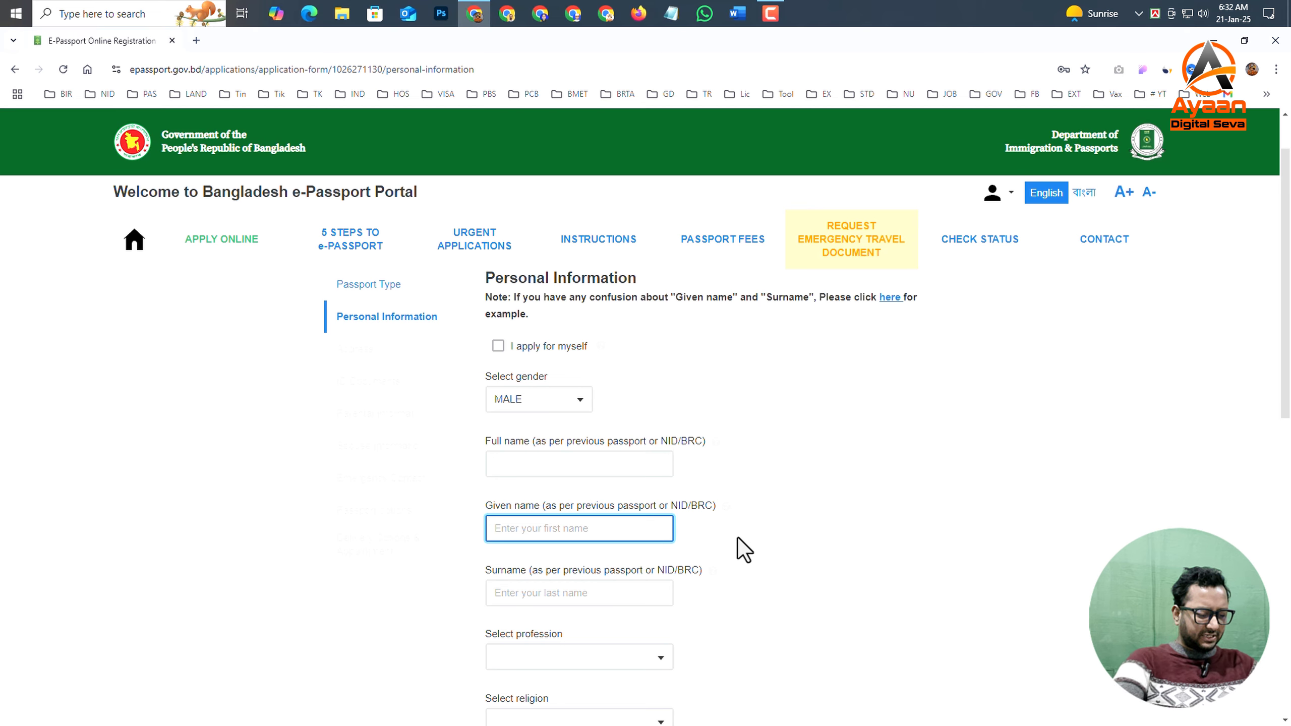
left_click(600, 592)
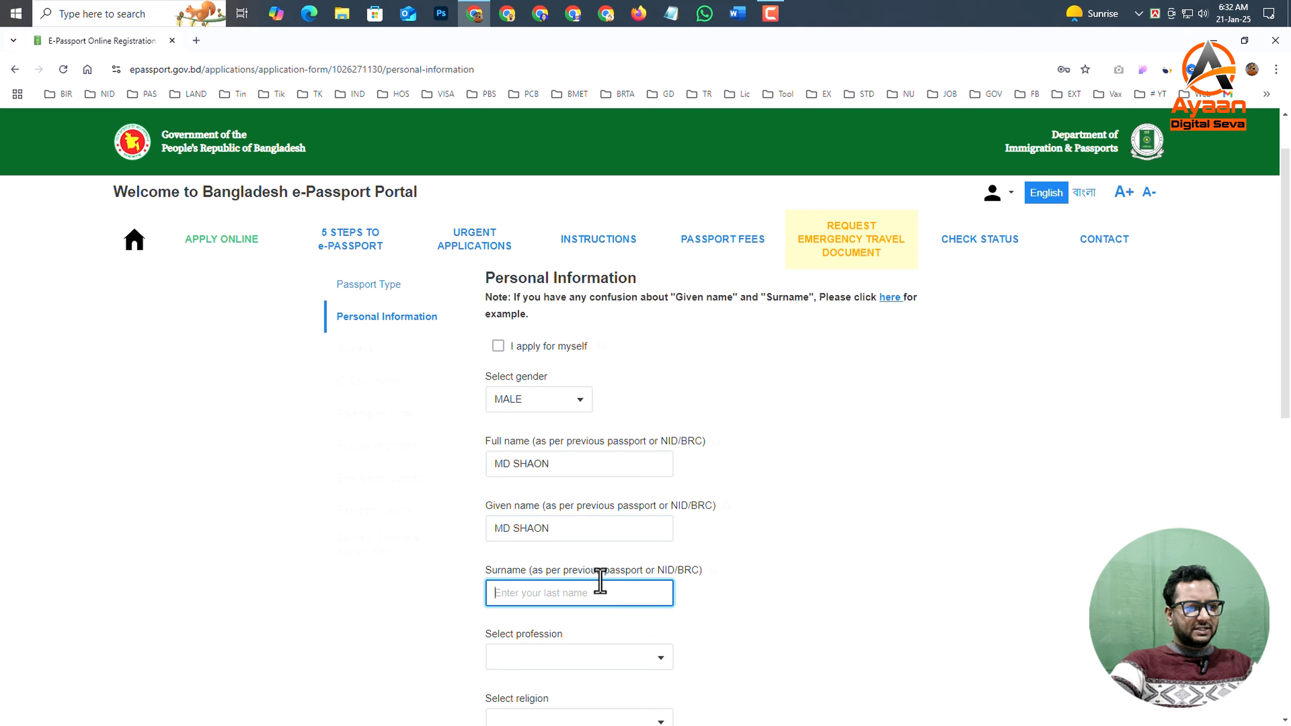
scroll(538, 439, "down", 2)
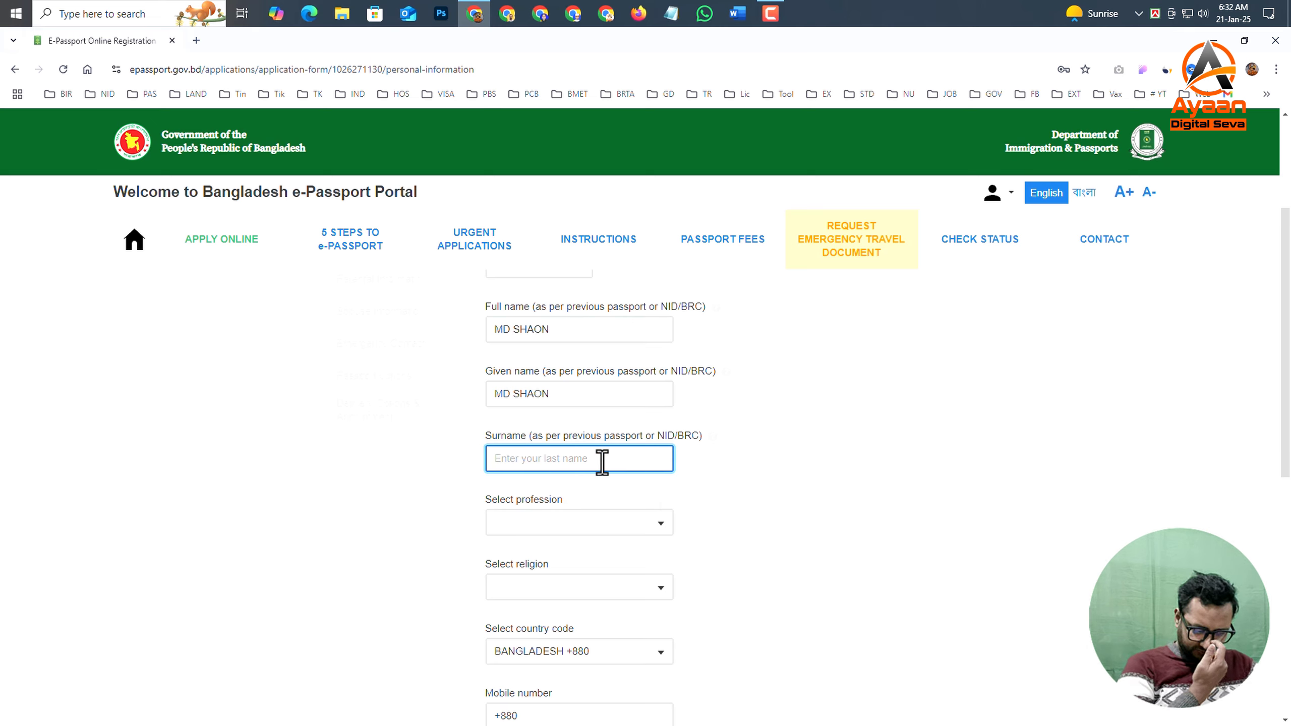
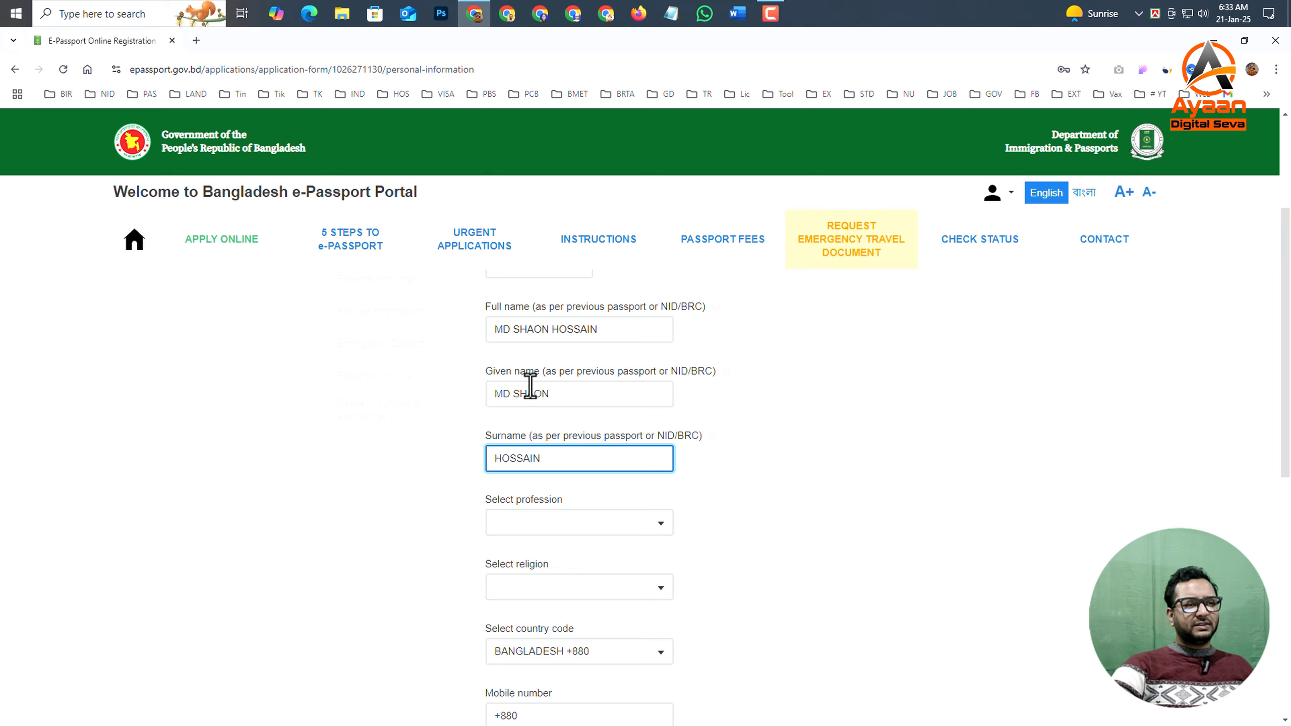
- Examine how the applicant's full name is split between the given name and surname fields
left_click(501, 393)
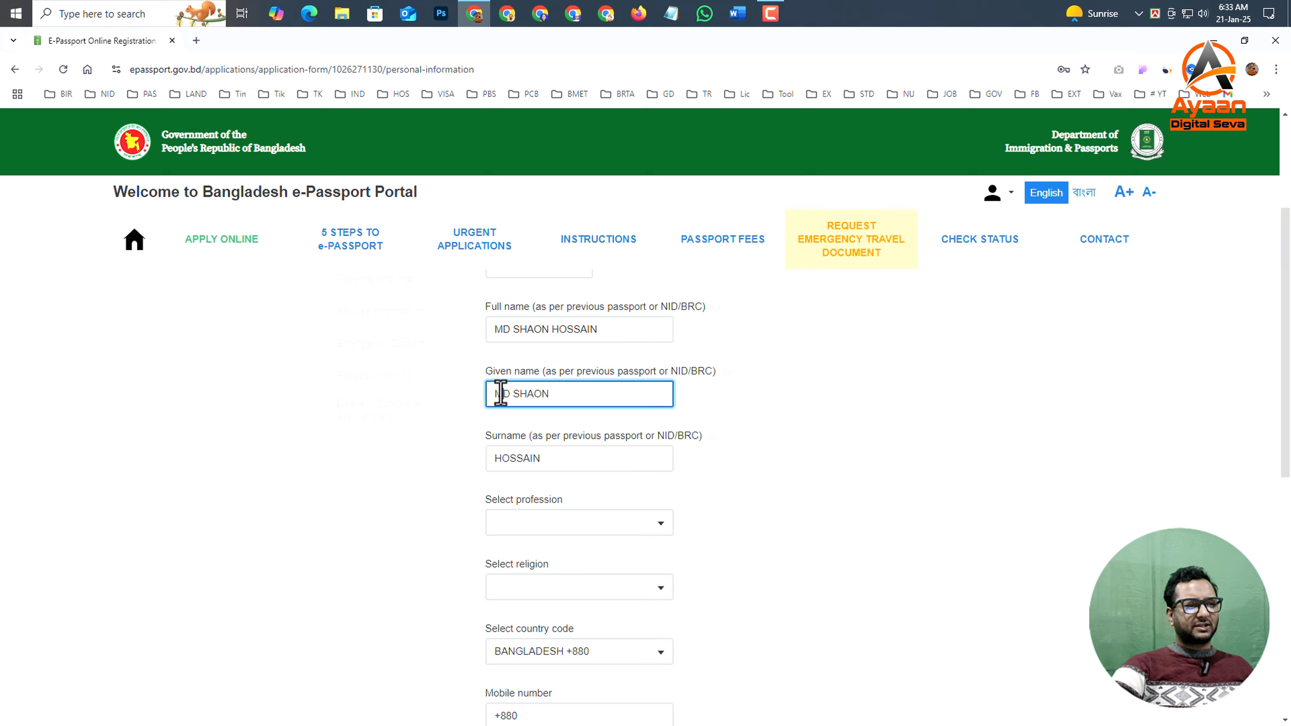
left_click_drag(549, 395, 513, 395)
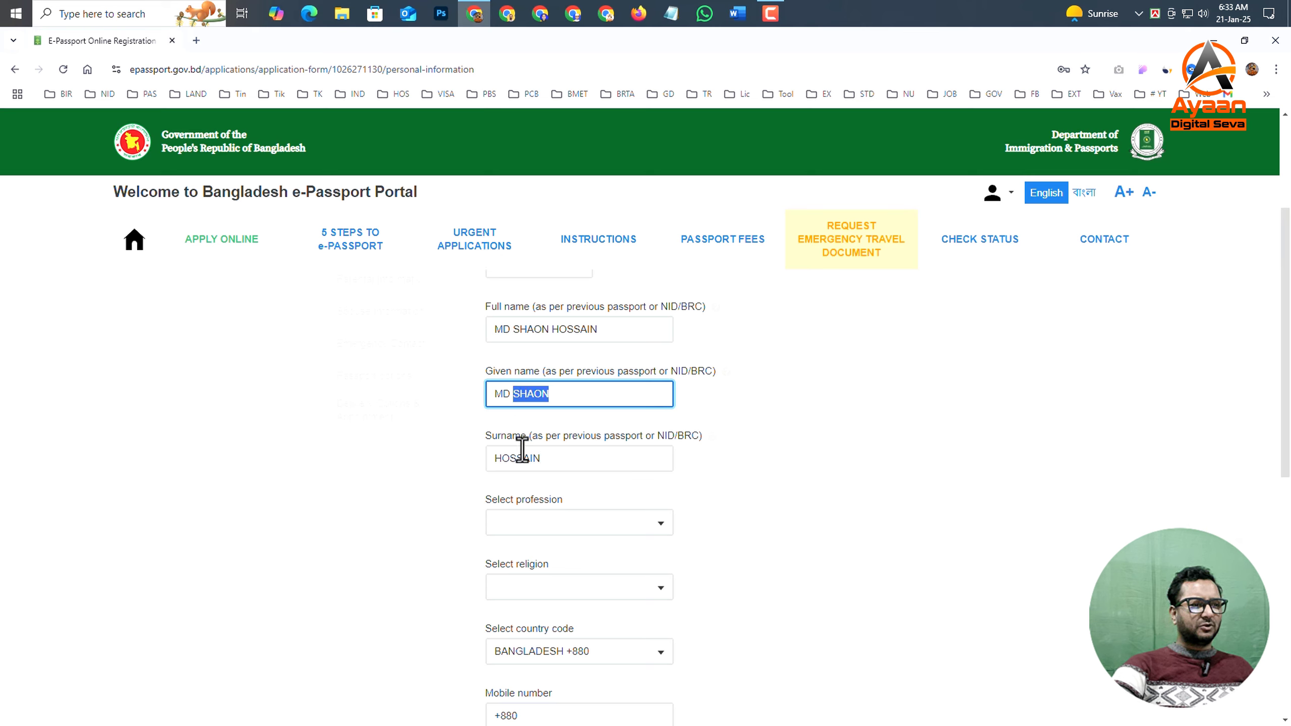
left_click_drag(545, 460, 494, 460)
left_click(551, 399)
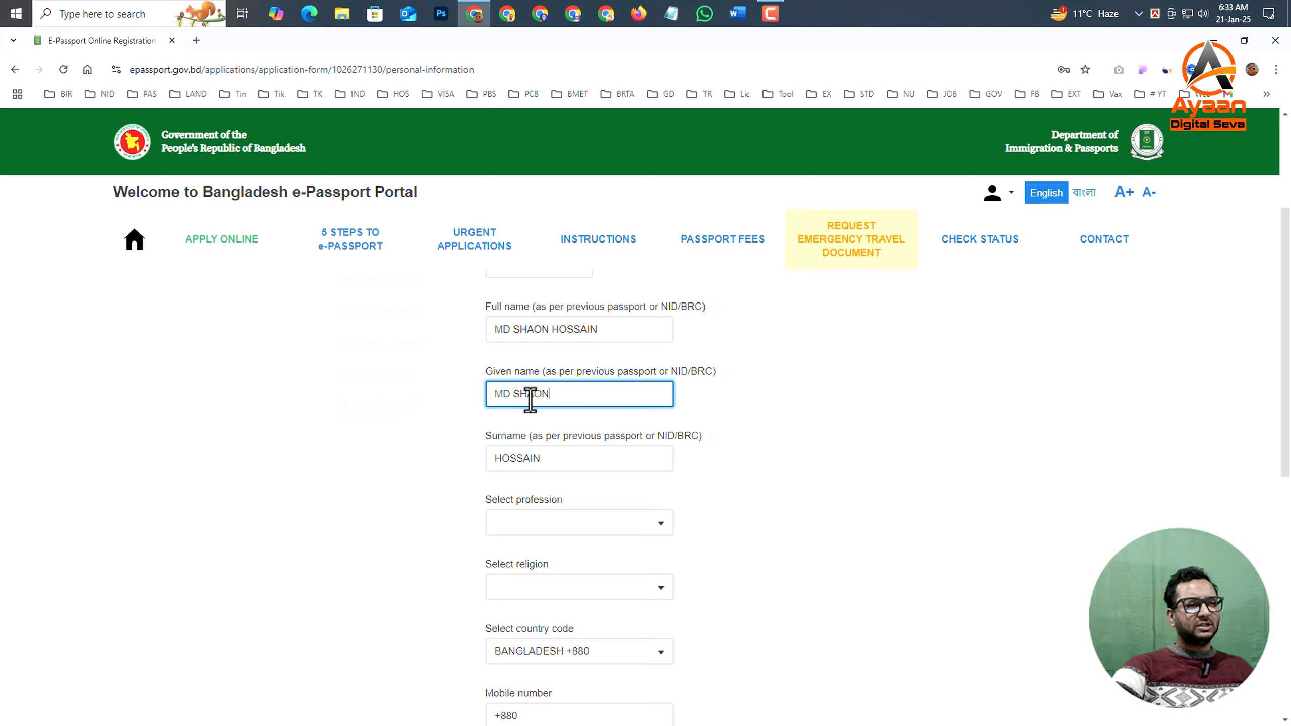
double_click(505, 396)
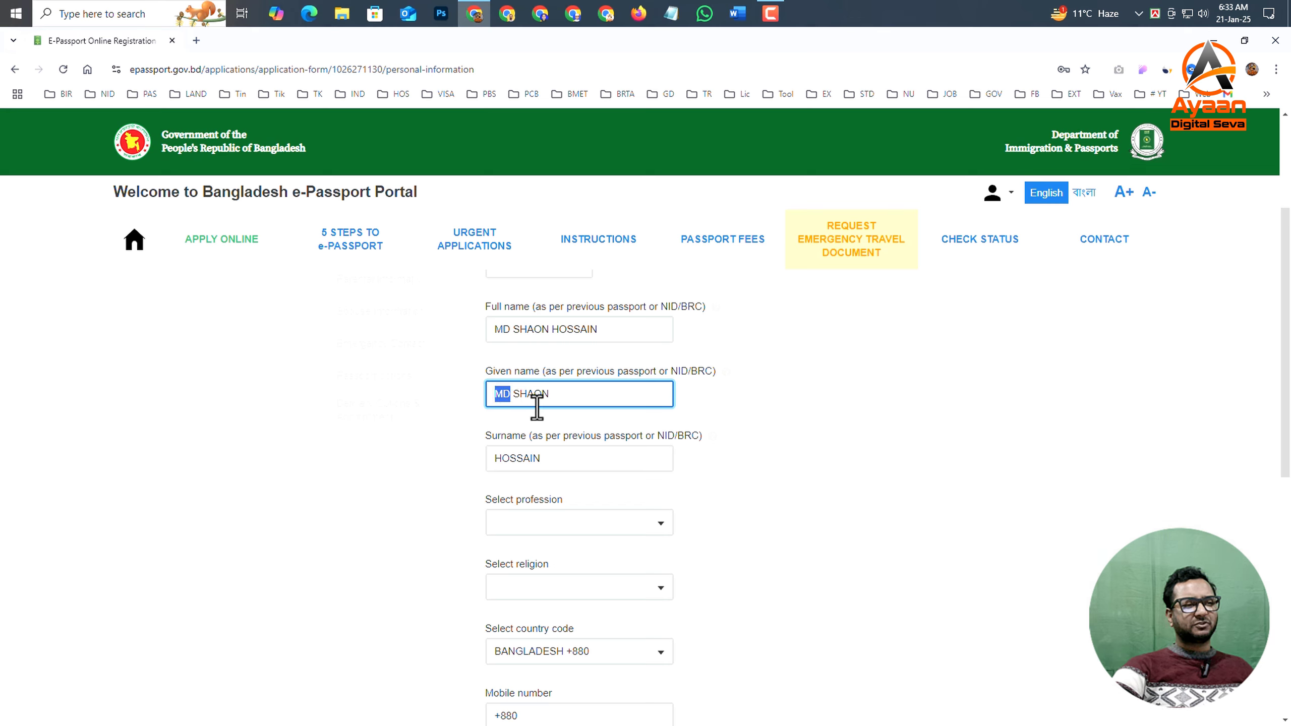
double_click(528, 395)
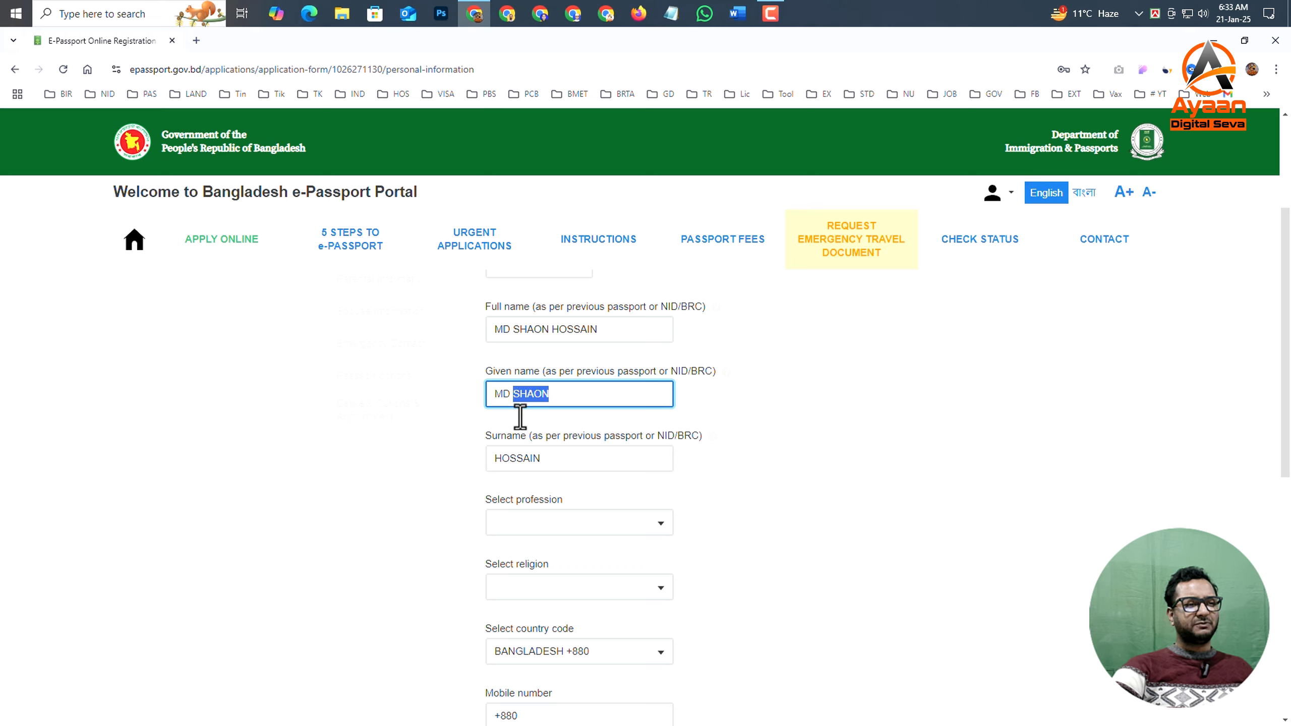
left_click(669, 461)
left_click(769, 467)
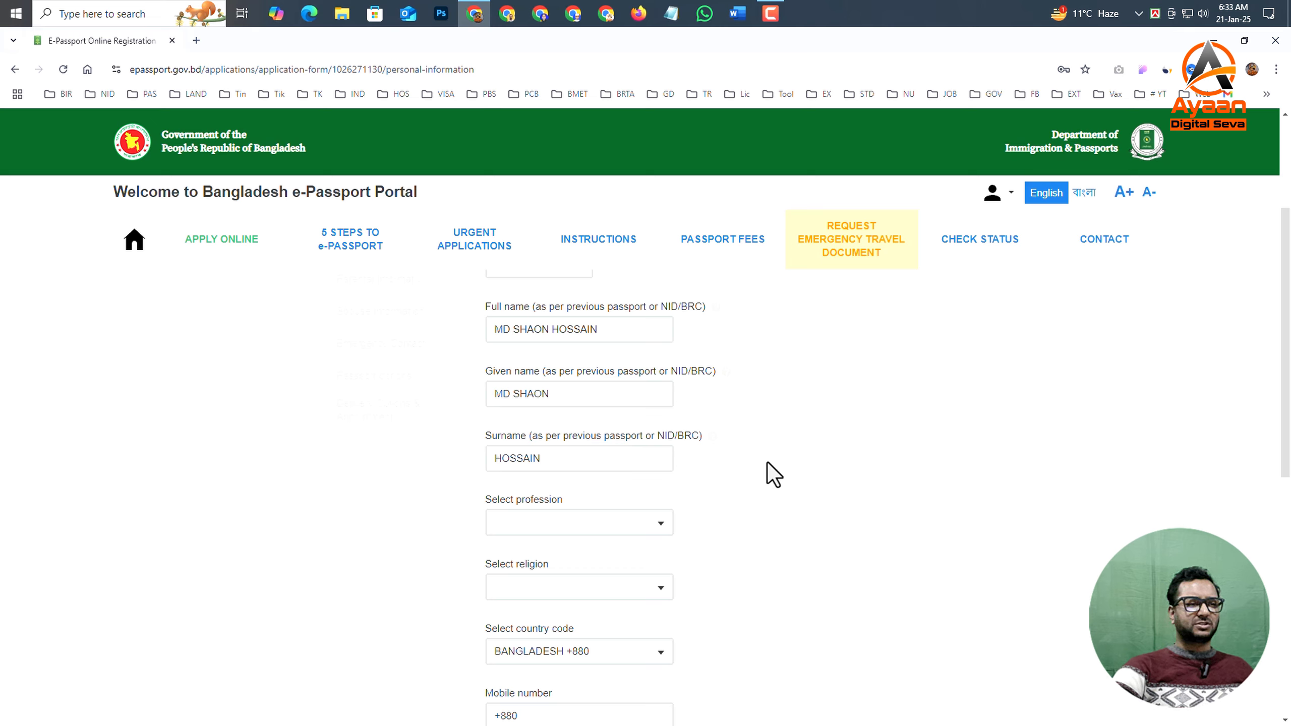
- Set the applicant's profession to LABOR and the religion to ISLAM
scroll(712, 463, "down", 3)
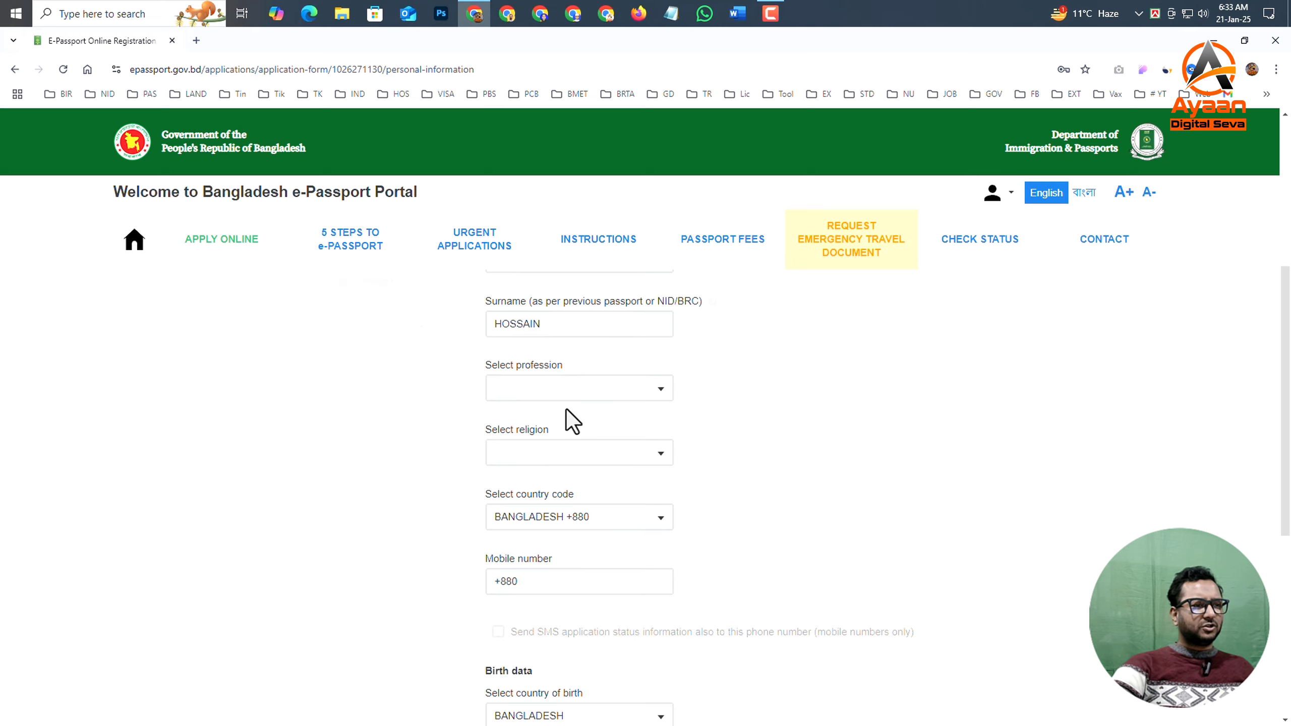
left_click(534, 387)
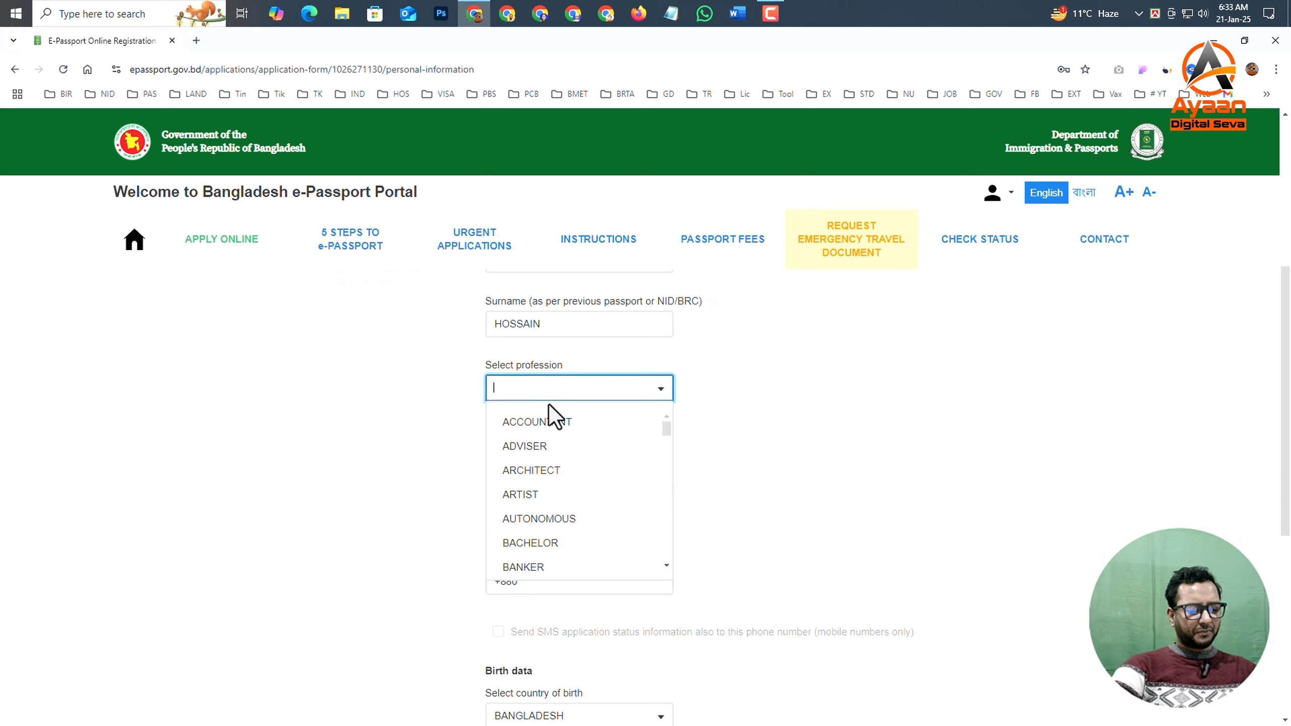
type("L")
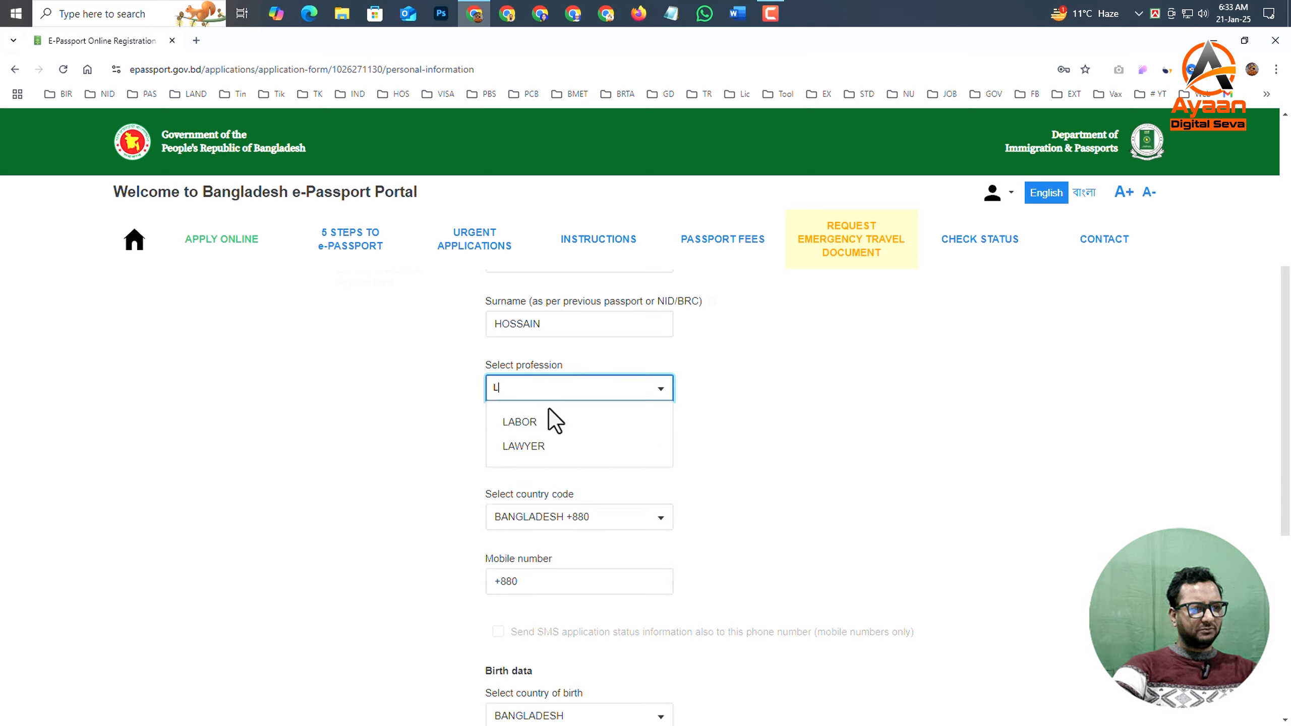
left_click(623, 422)
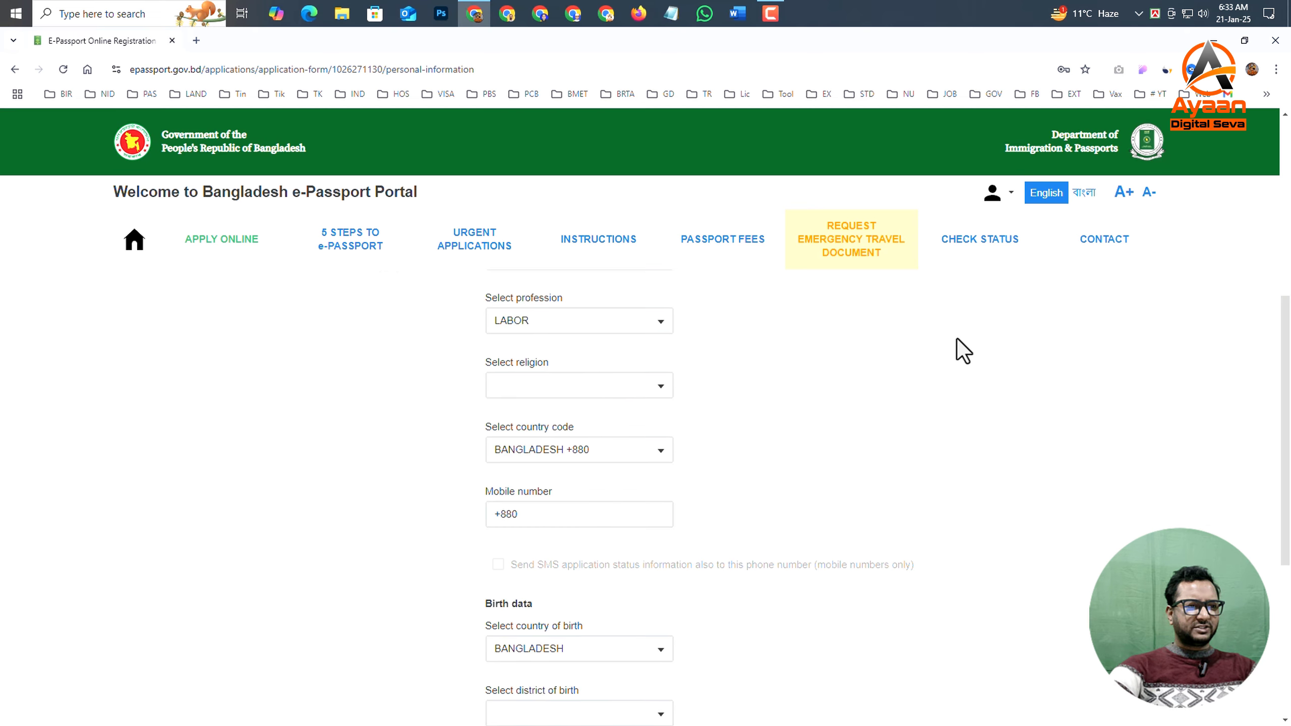
left_click(491, 391)
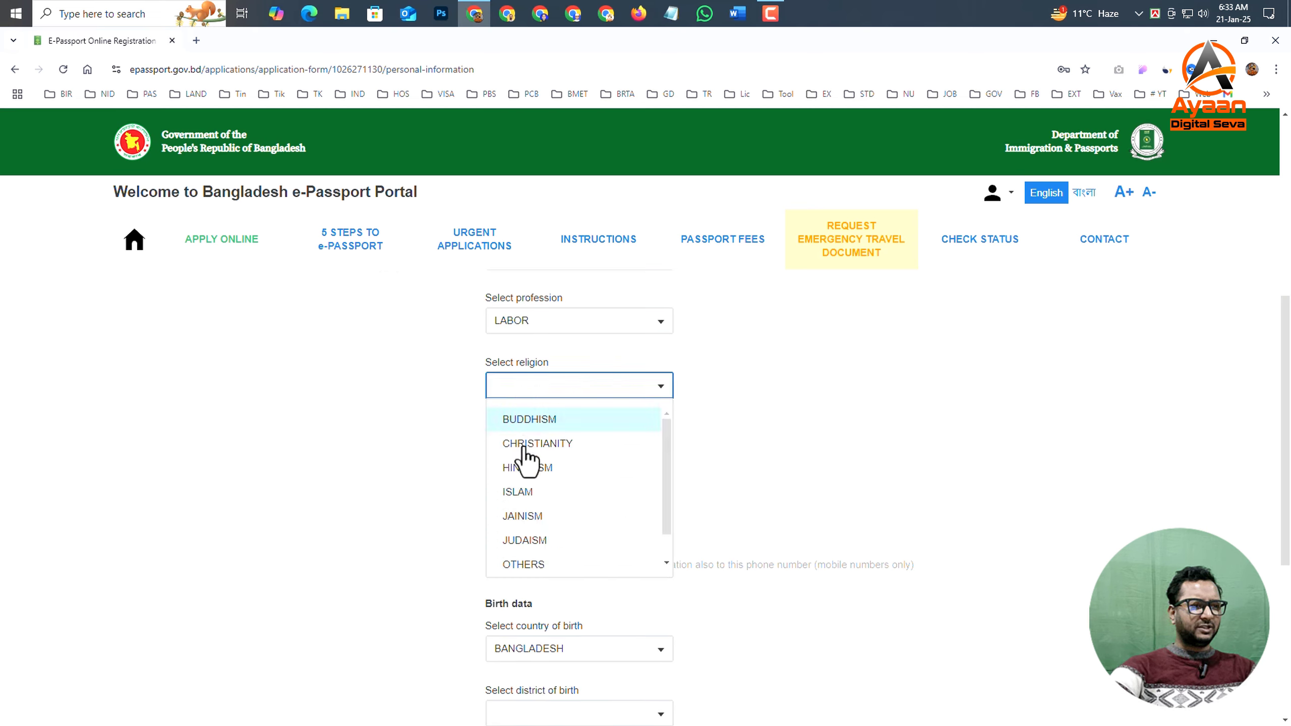
left_click(529, 491)
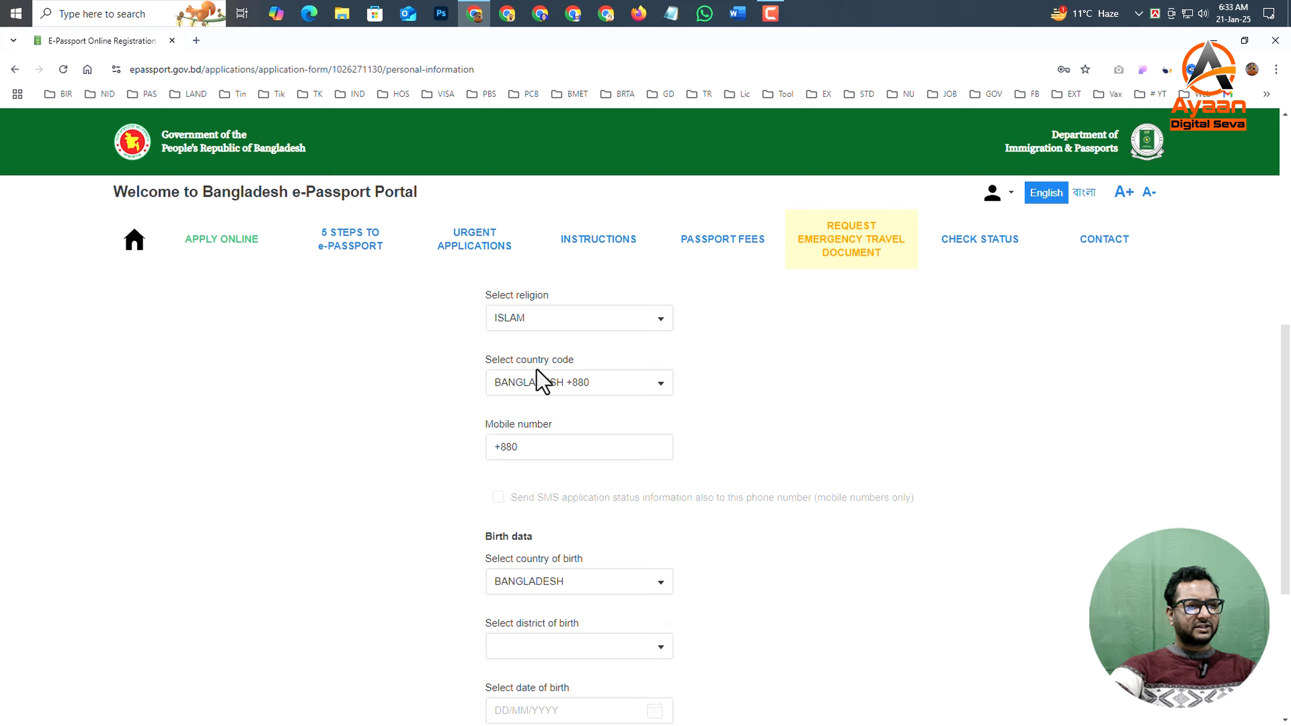
- Fill in the applicant's mobile number with the BANGLADESH +880 country code, using Notepad to prepare it
left_click(542, 438)
left_click(593, 389)
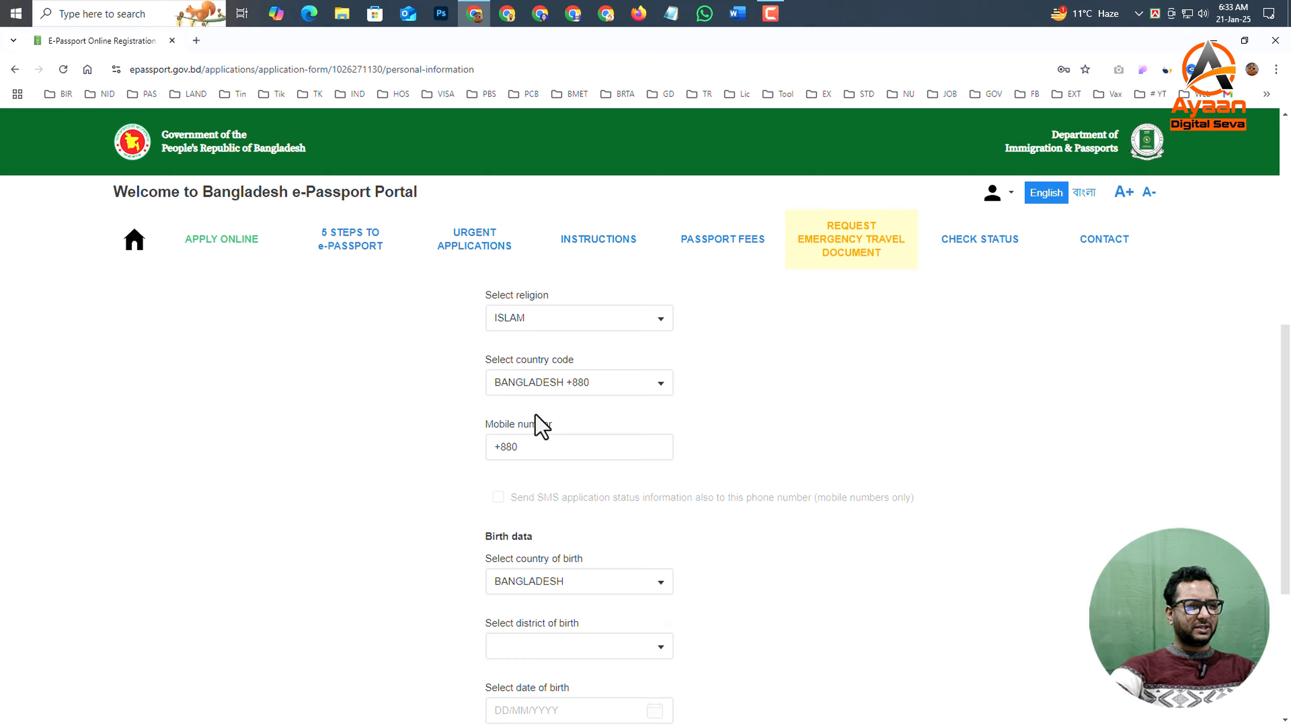
left_click(531, 450)
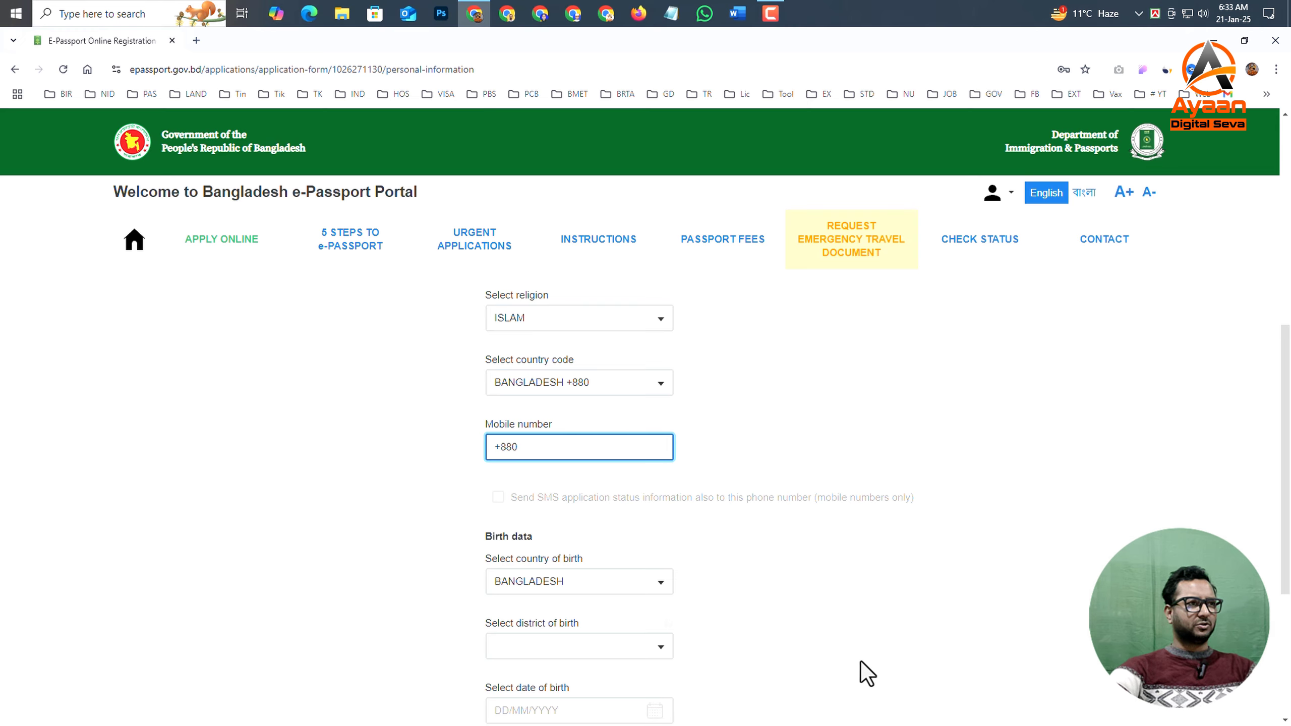
left_click(660, 6)
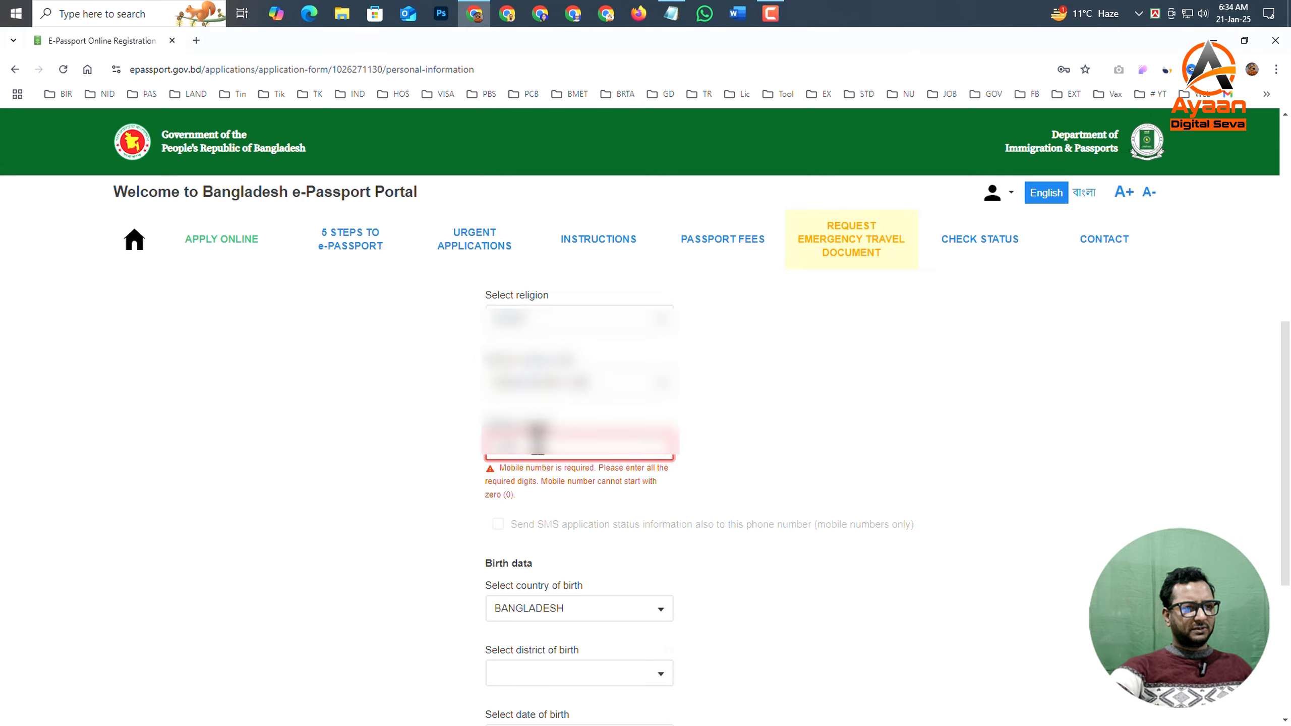
key("ctrl+v")
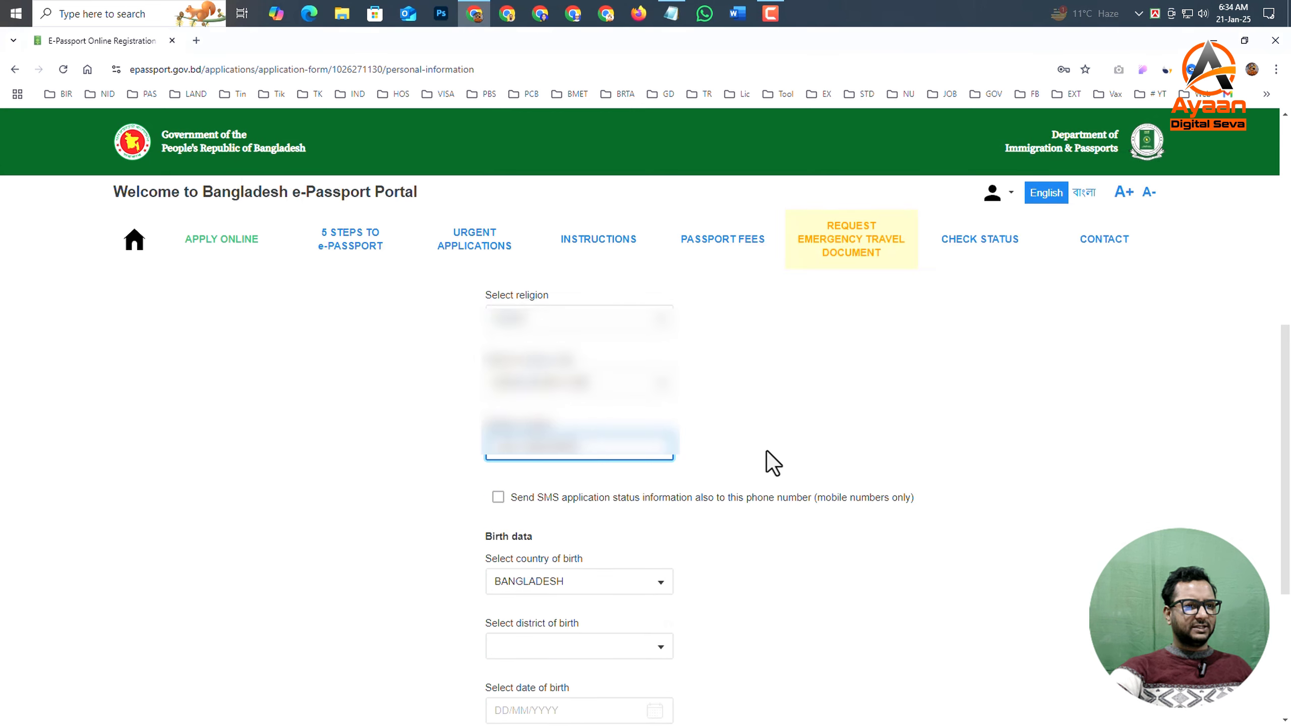
left_click(767, 450)
- Set the district of birth to KUSHTIA in the birth data
scroll(767, 450, "down", 2)
left_click(528, 511)
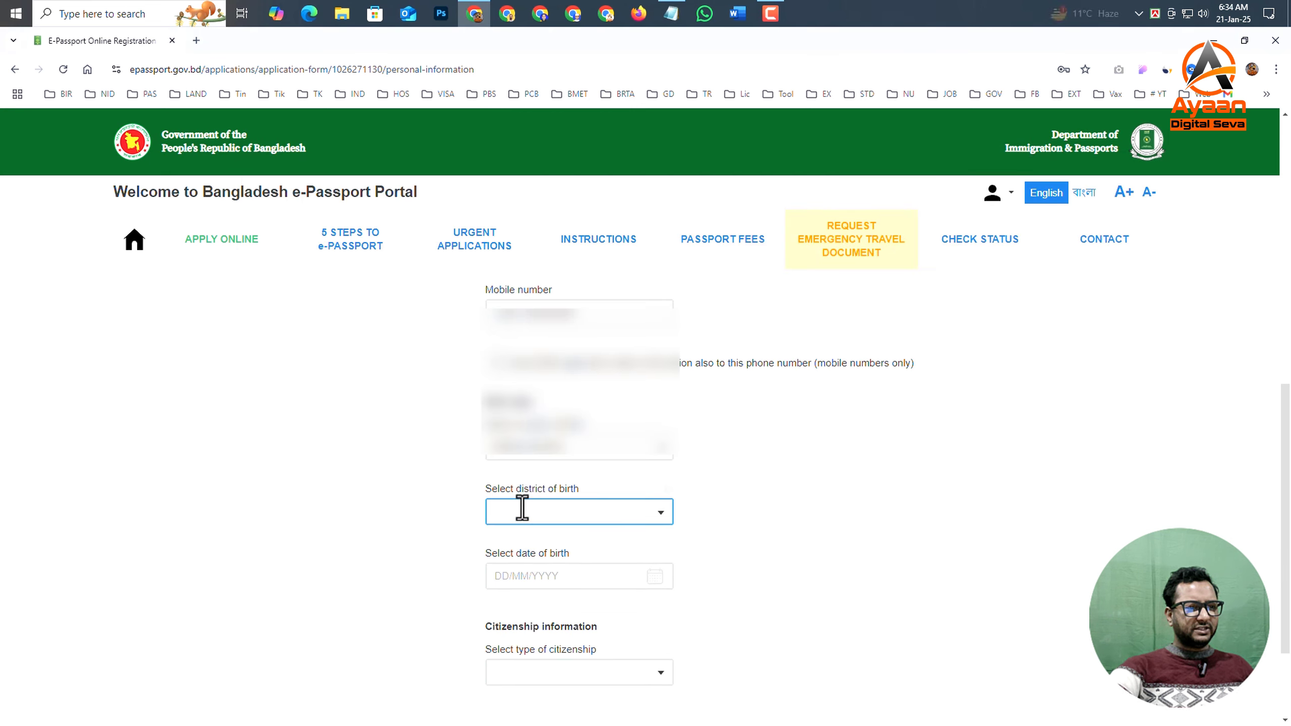
left_click(658, 510)
left_click(778, 510)
scroll(725, 510, "down", 1)
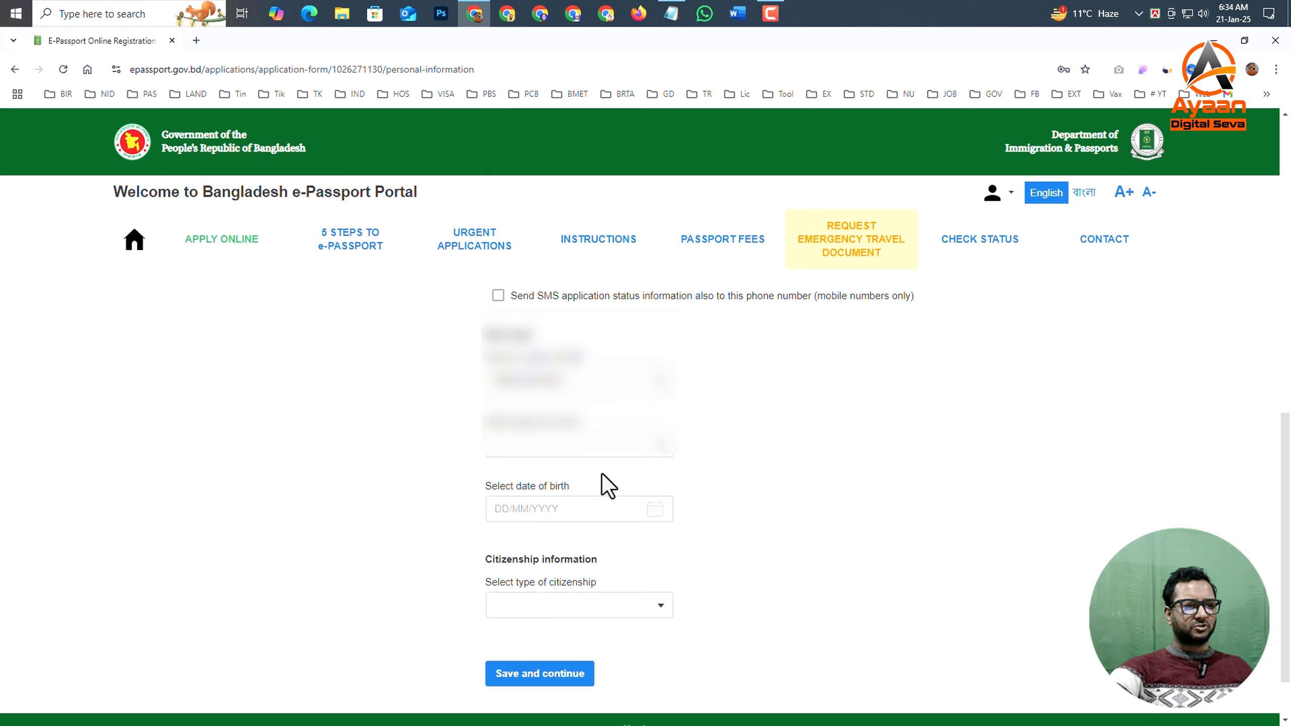
left_click(541, 441)
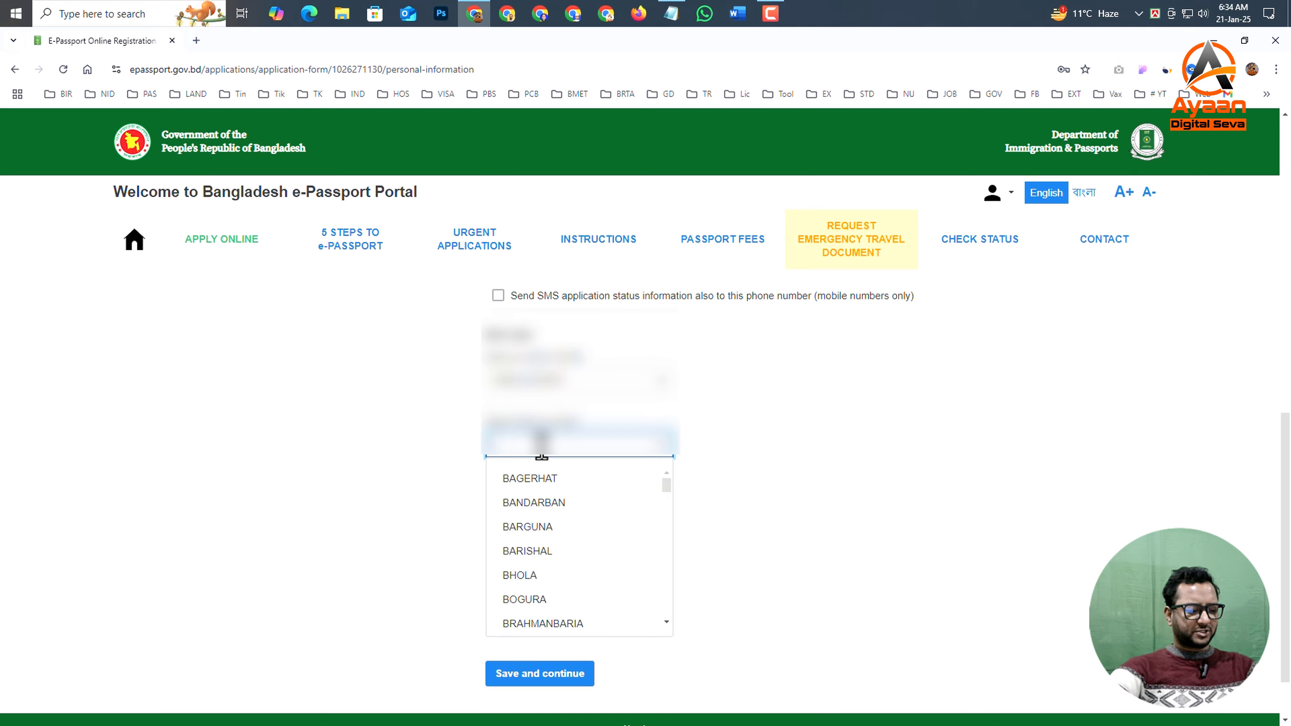
type("k")
left_click(582, 500)
- Enter the applicant's date of birth in the birth data
scroll(562, 484, "down", 1)
left_click(521, 446)
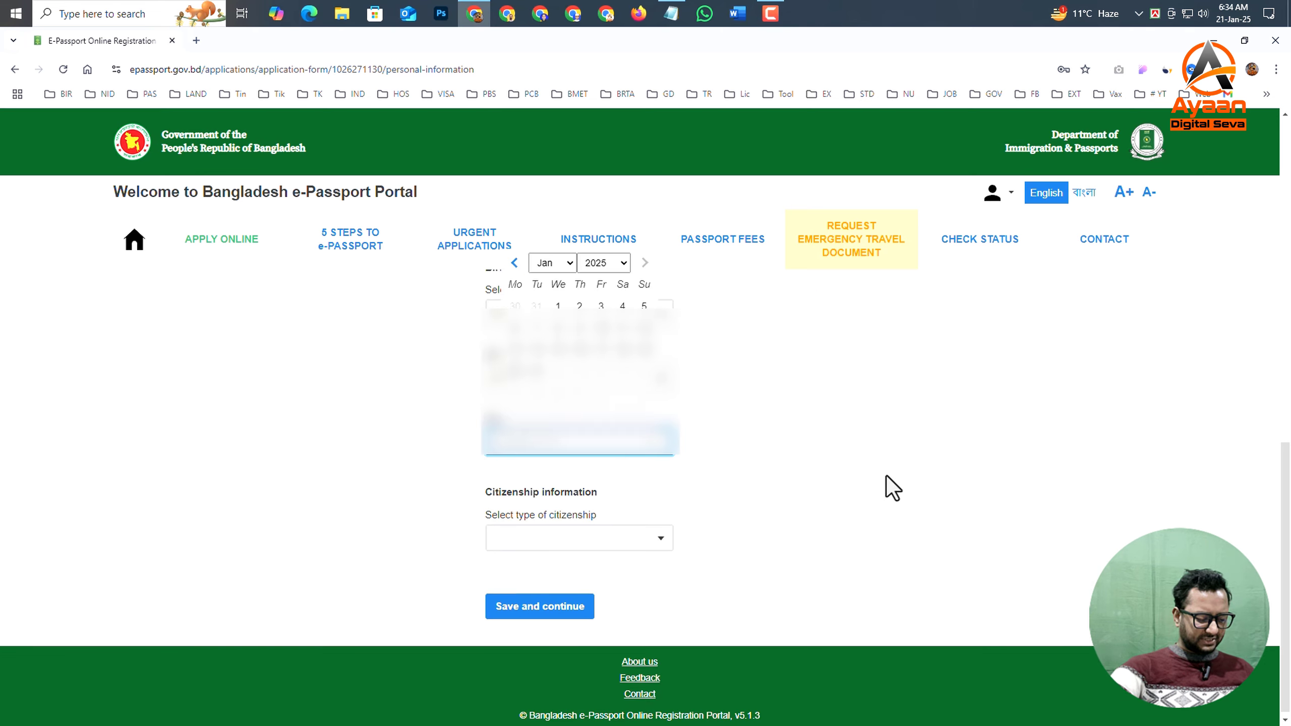
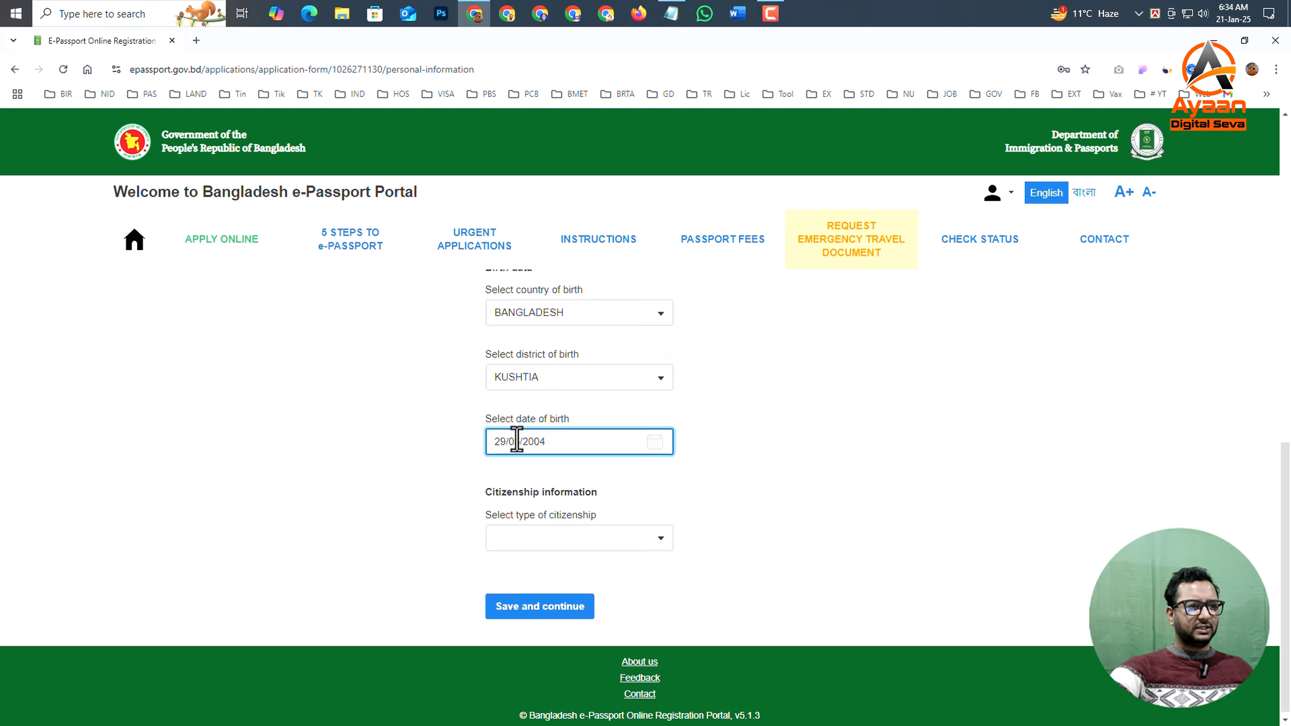
scroll(557, 496, "down", 1)
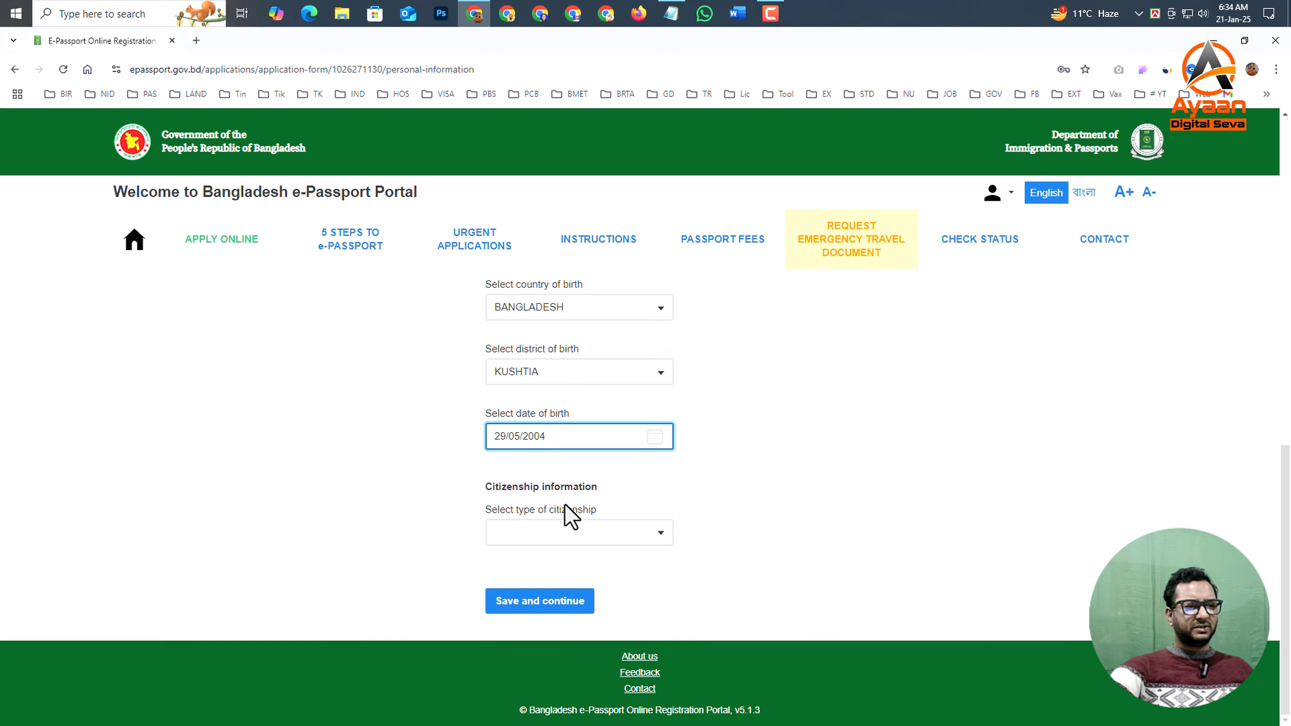
- Set the citizenship type to BY BIRTH and save the personal information to continue to the address section
left_click(570, 535)
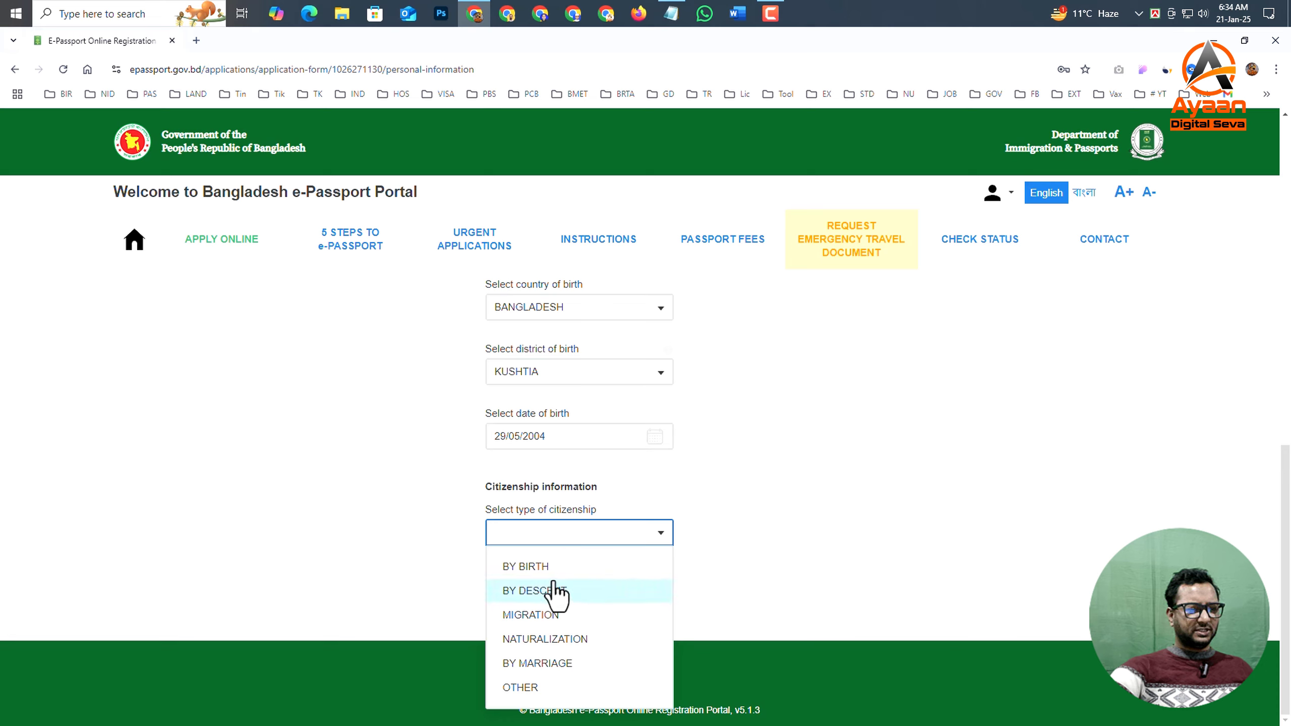
left_click(570, 568)
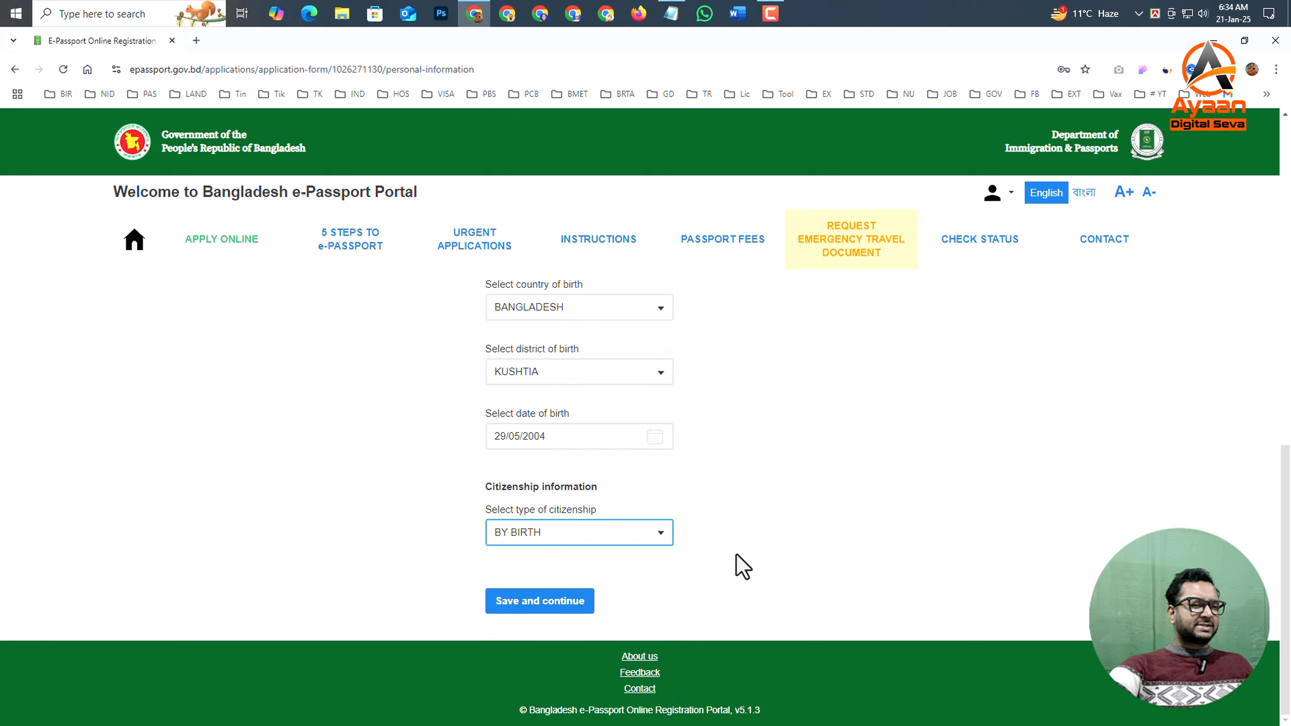
left_click(540, 601)
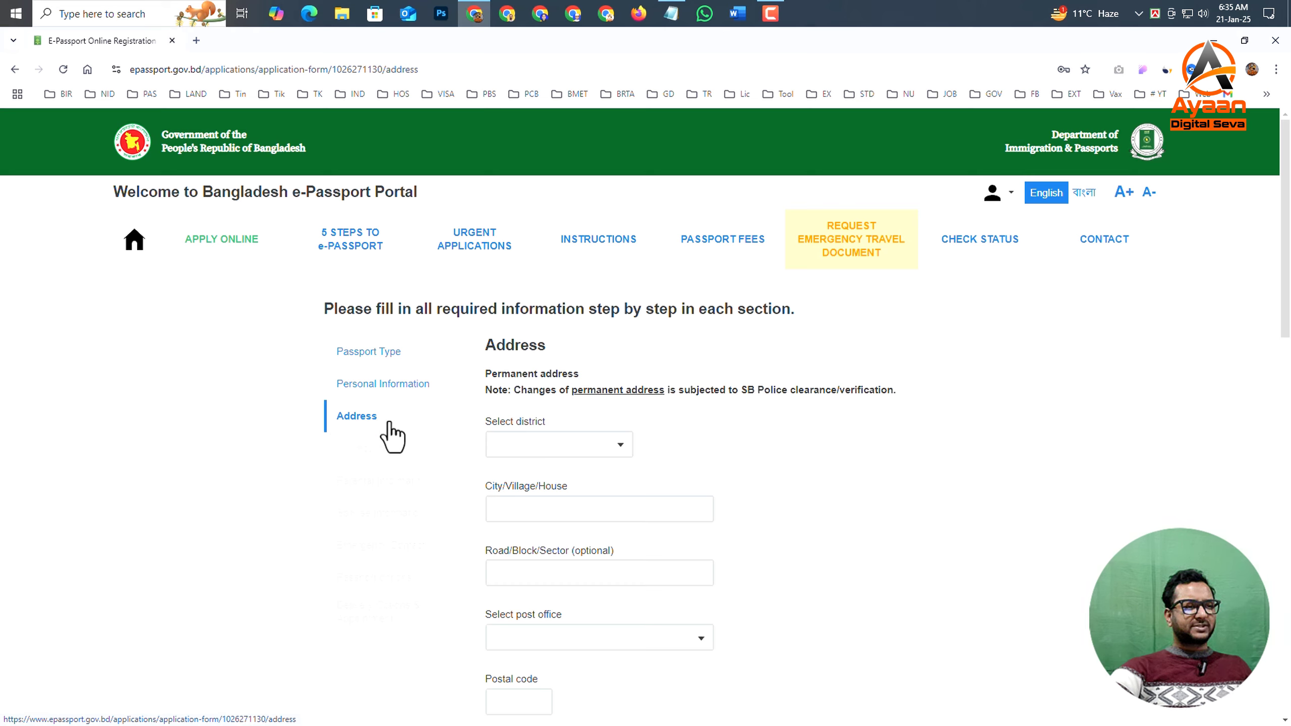
- Choose the applicant's home district for the permanent address
left_click(528, 444)
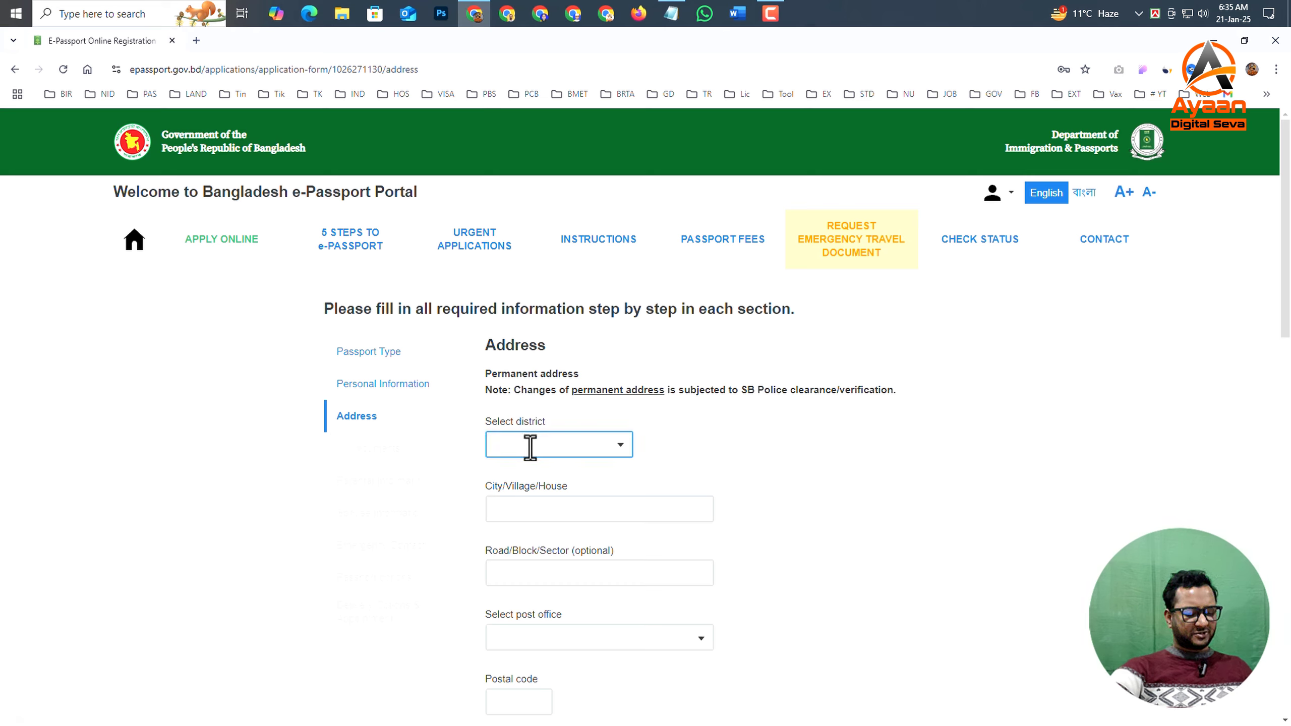
left_click(530, 447)
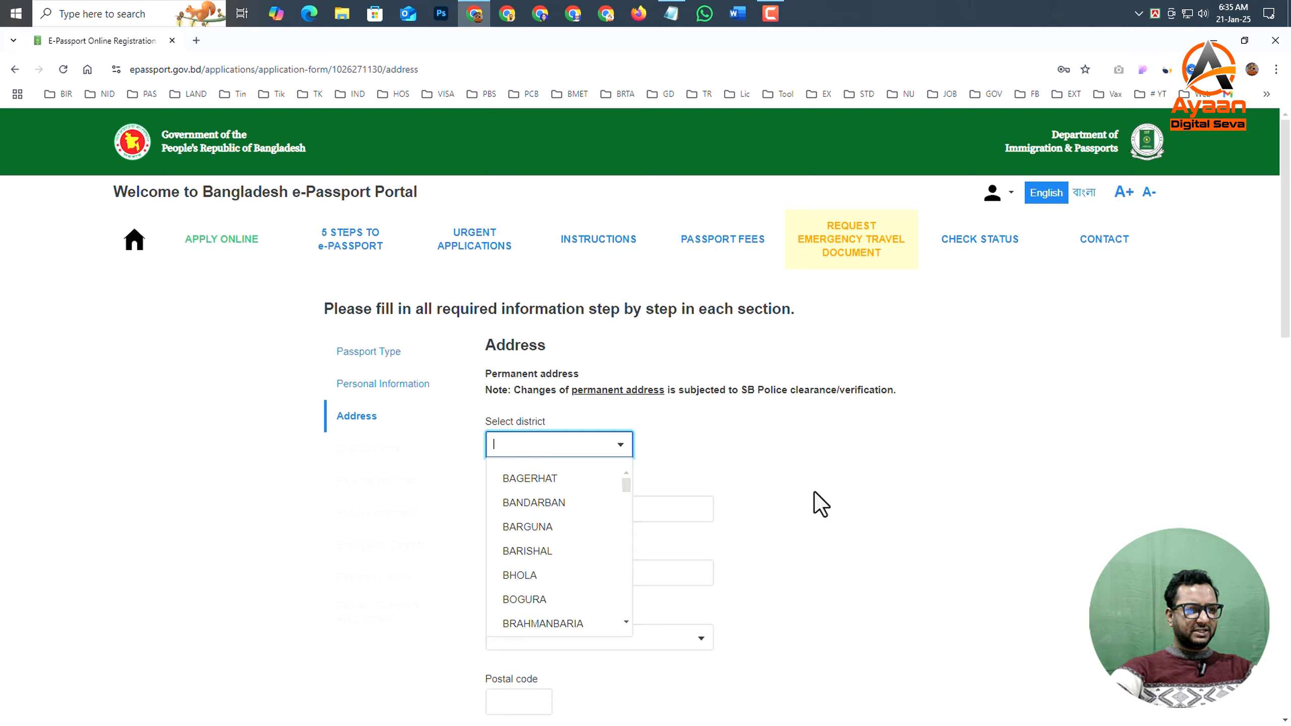
left_click(816, 493)
left_click(541, 445)
type("kus")
- Fill in the city/village/house and road/block/sector fields of the applicant's permanent address
double_click(575, 485)
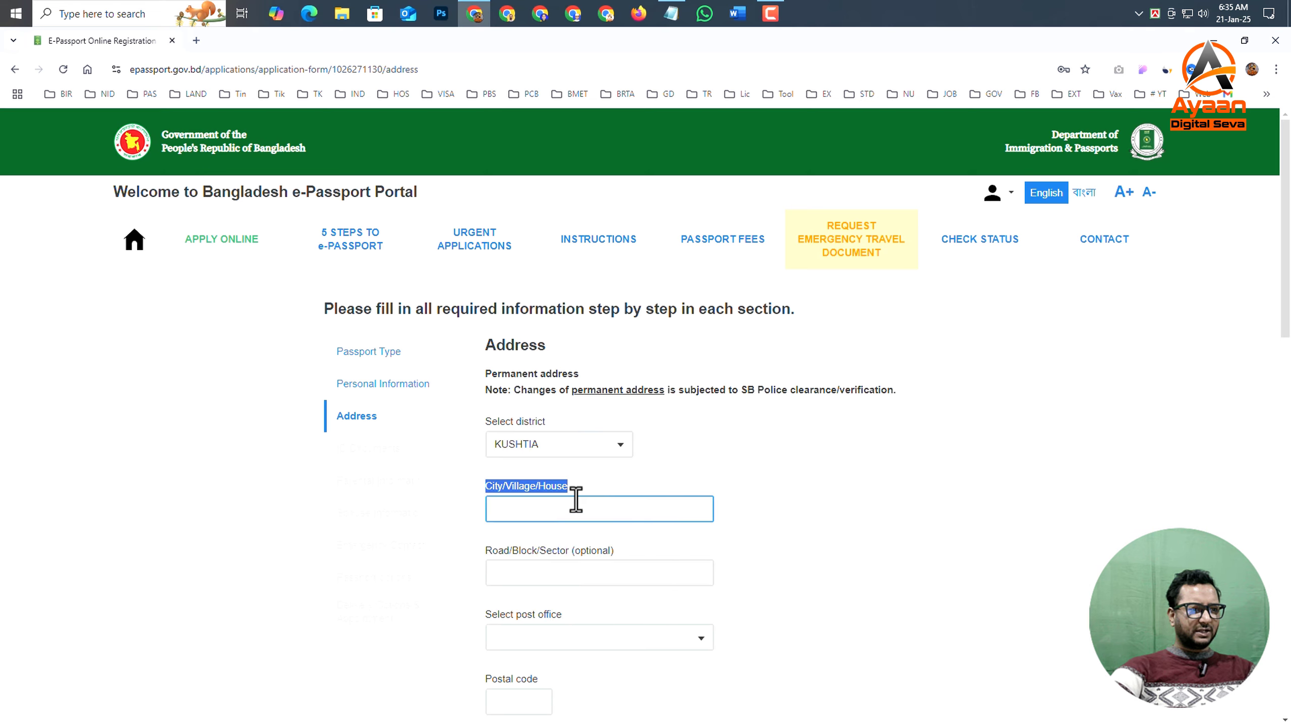
left_click(580, 510)
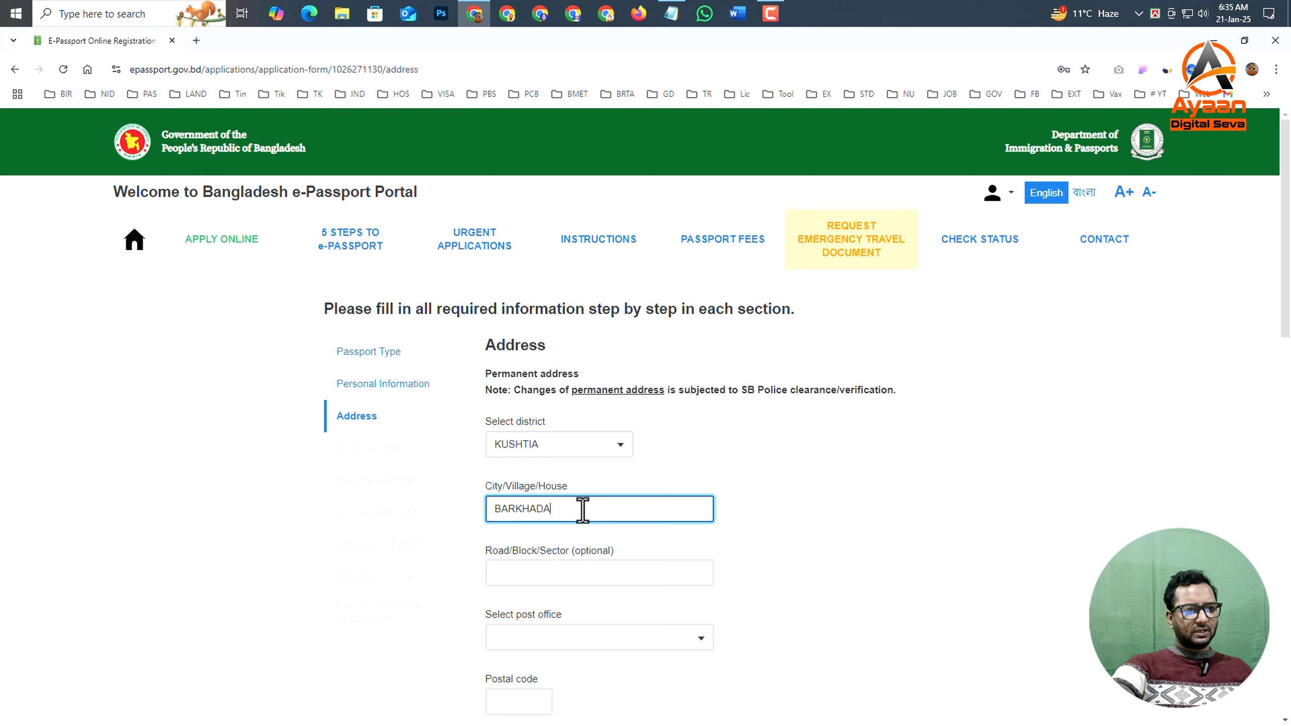
key("Tab")
scroll(603, 551, "down", 2)
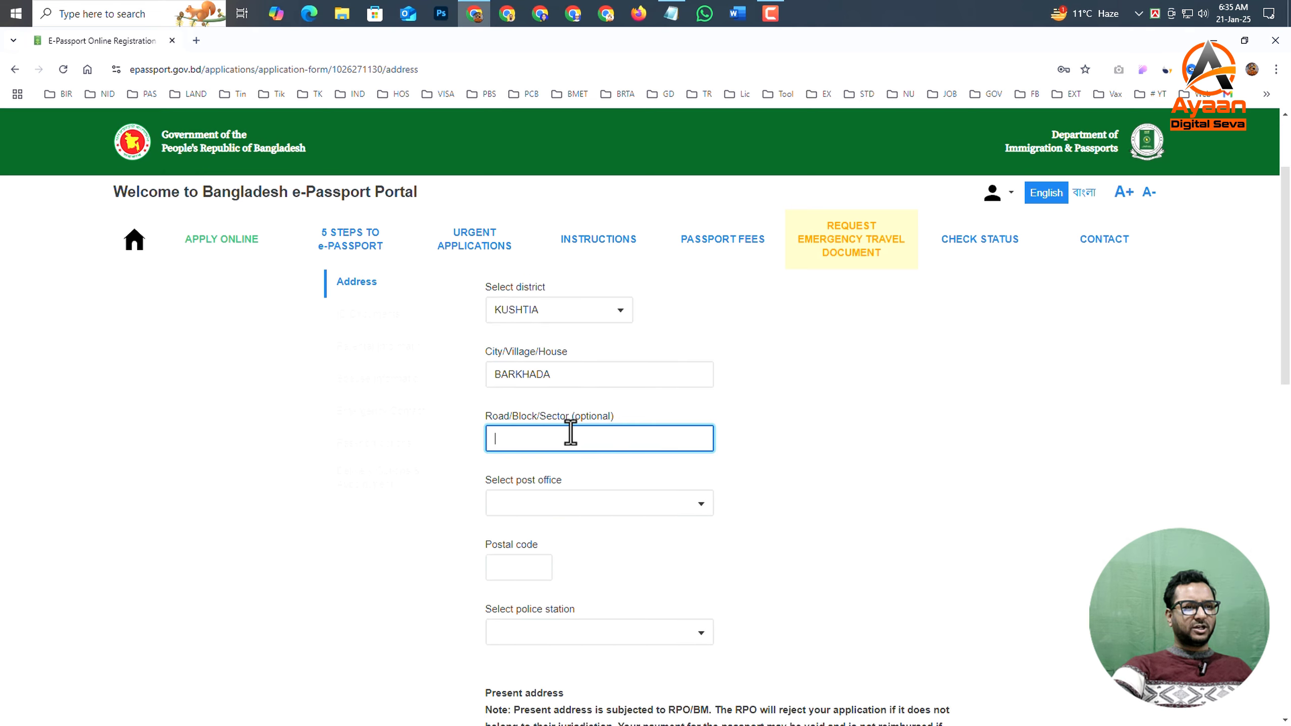
key("Tab")
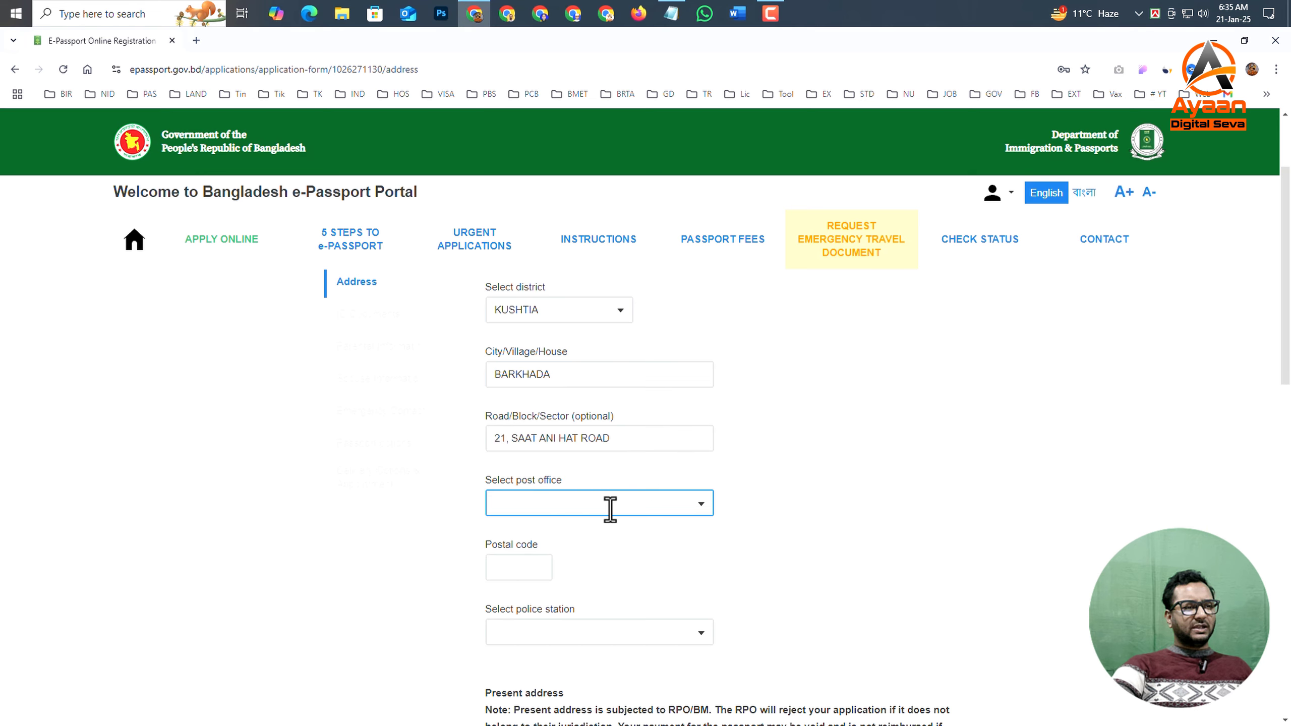
- Choose the applicant's post office, which supplies the postal code, and the police station for the permanent address
scroll(579, 463, "down", 1)
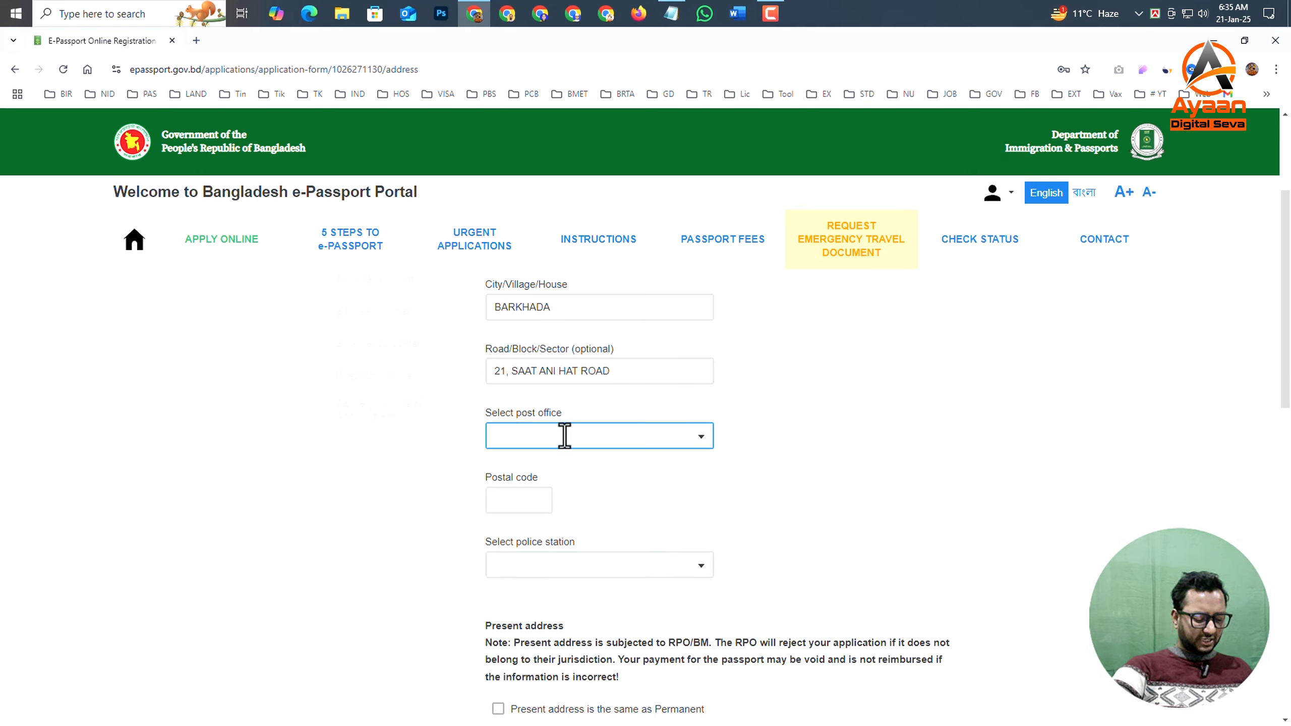
left_click(565, 435)
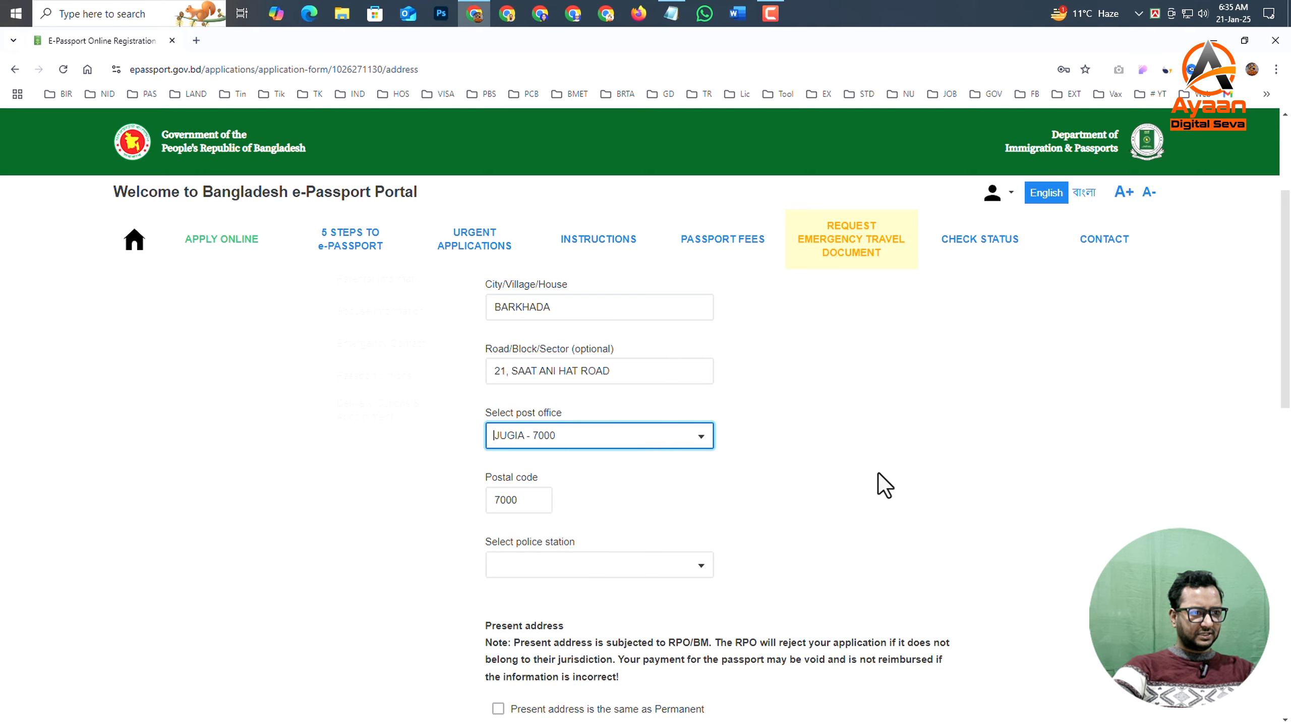
key("Tab")
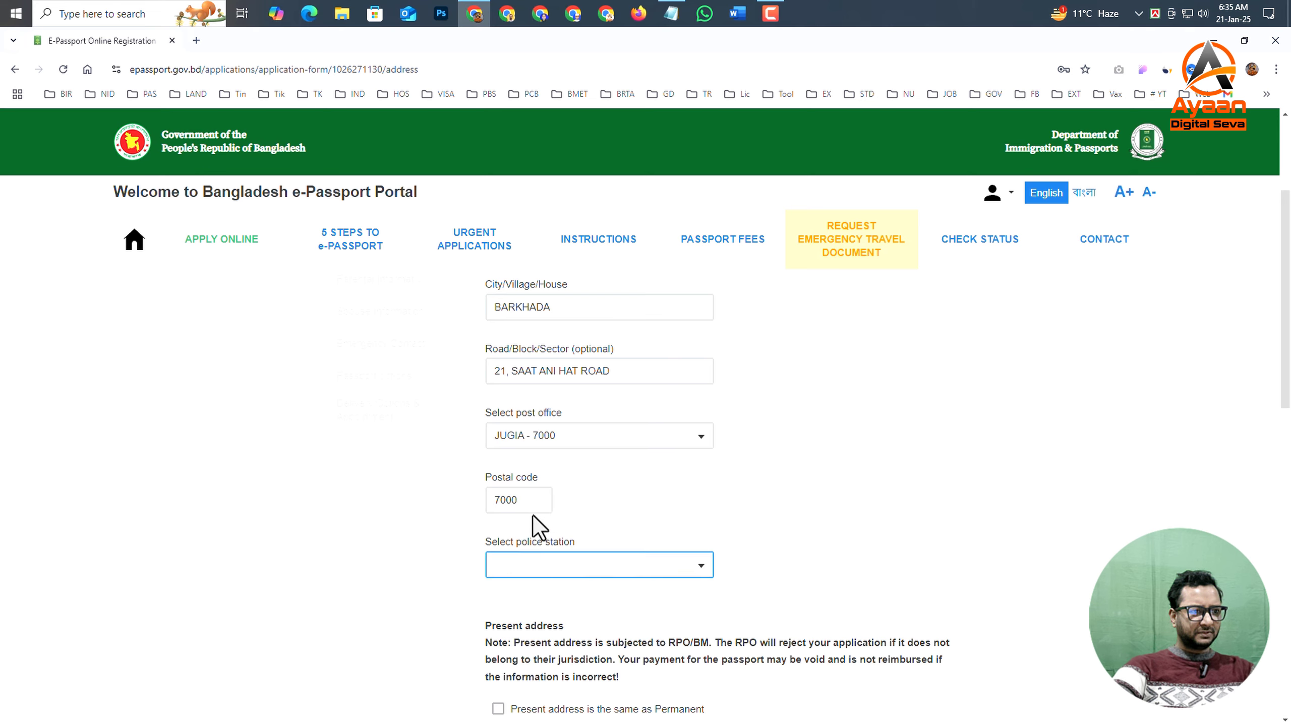
scroll(529, 510, "down", 1)
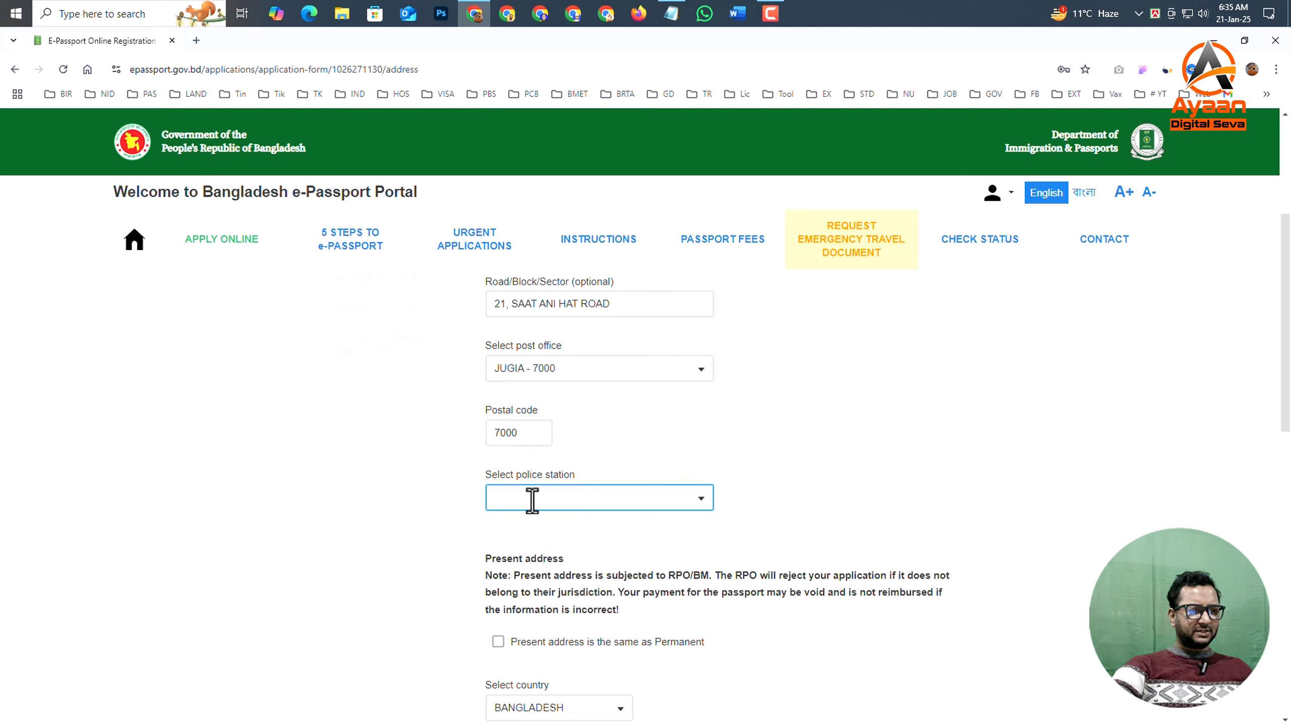
left_click(532, 501)
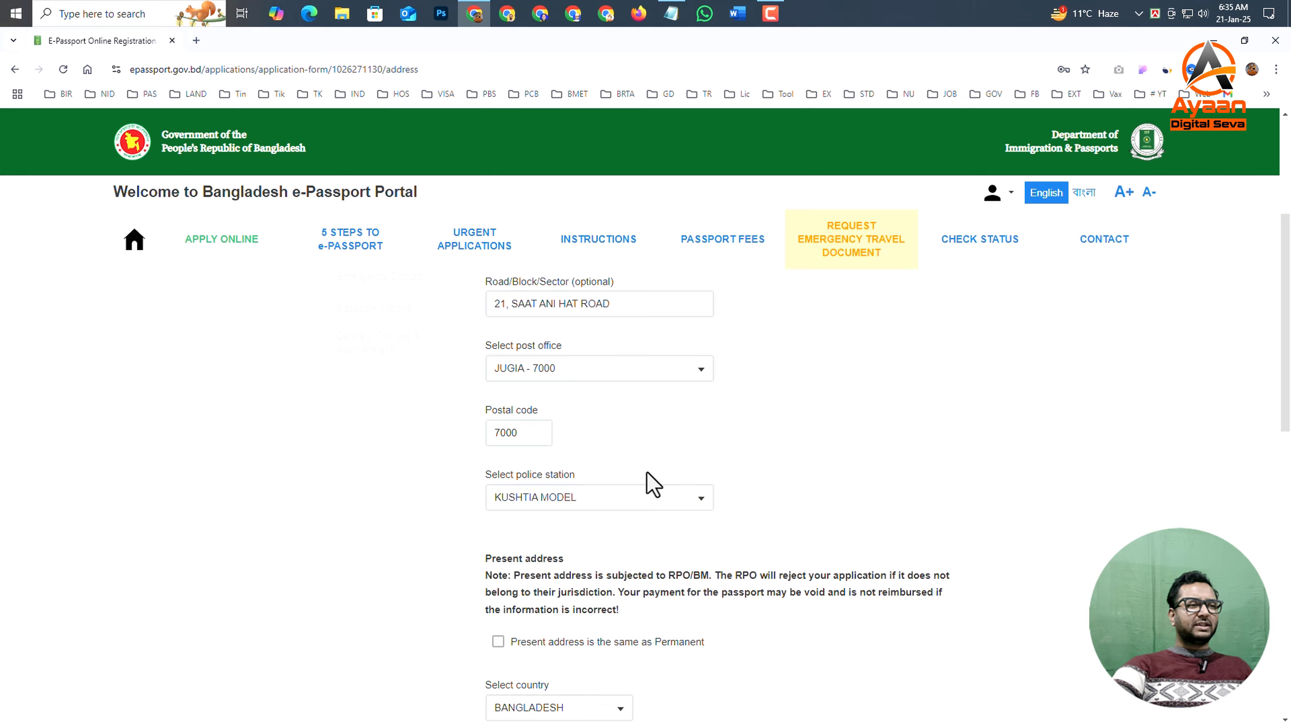
- Review the completed permanent address fields and the note and options for the present address
scroll(646, 473, "up", 4)
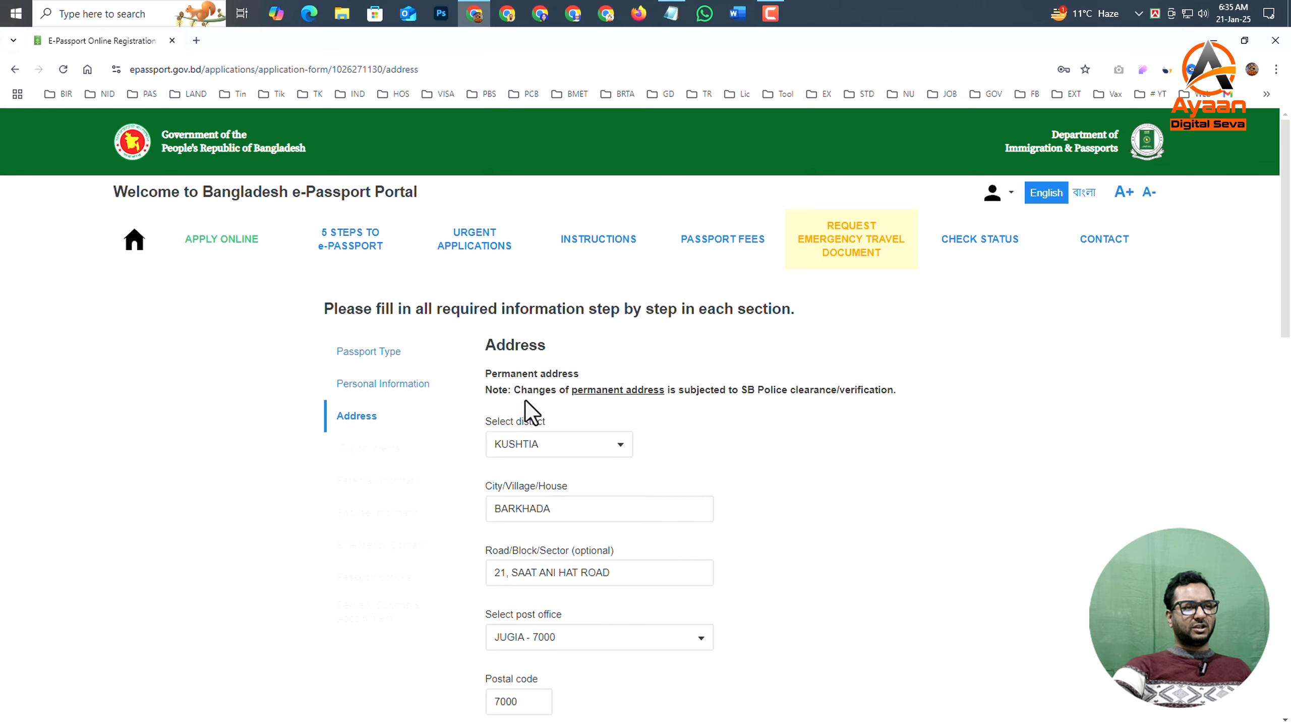
scroll(694, 531, "down", 6)
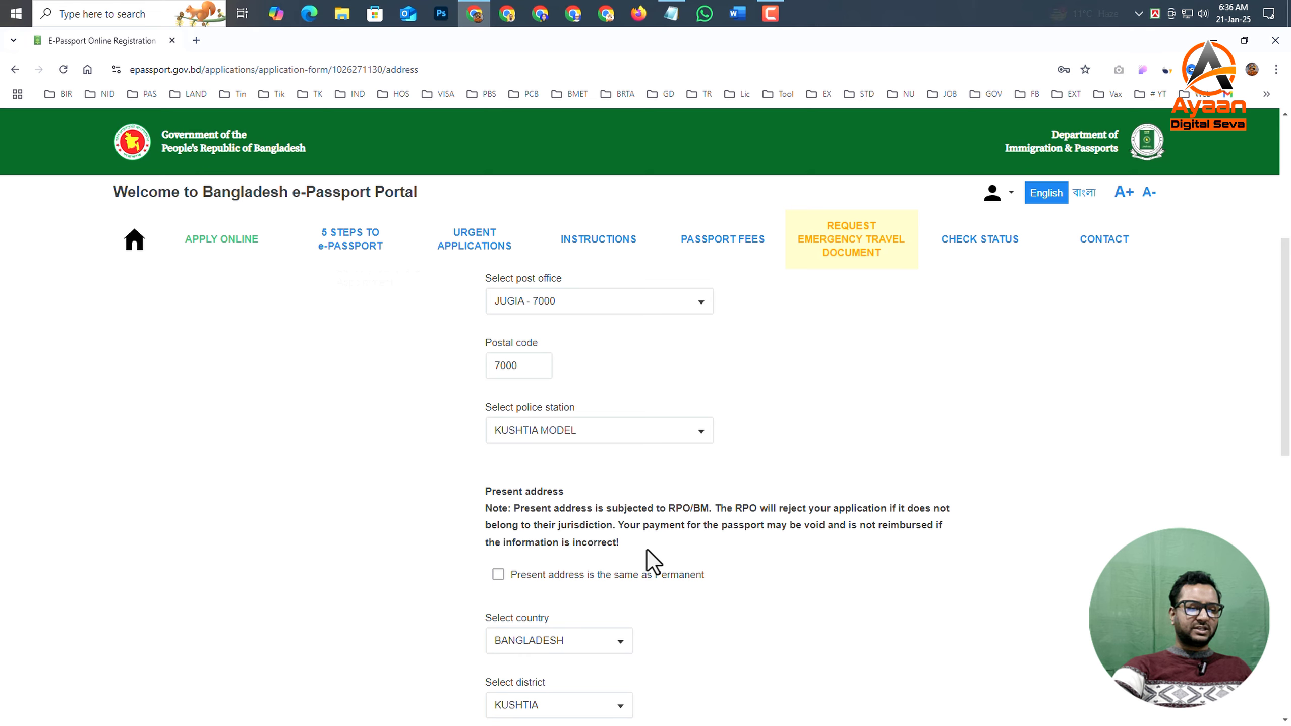
scroll(635, 534, "up", 5)
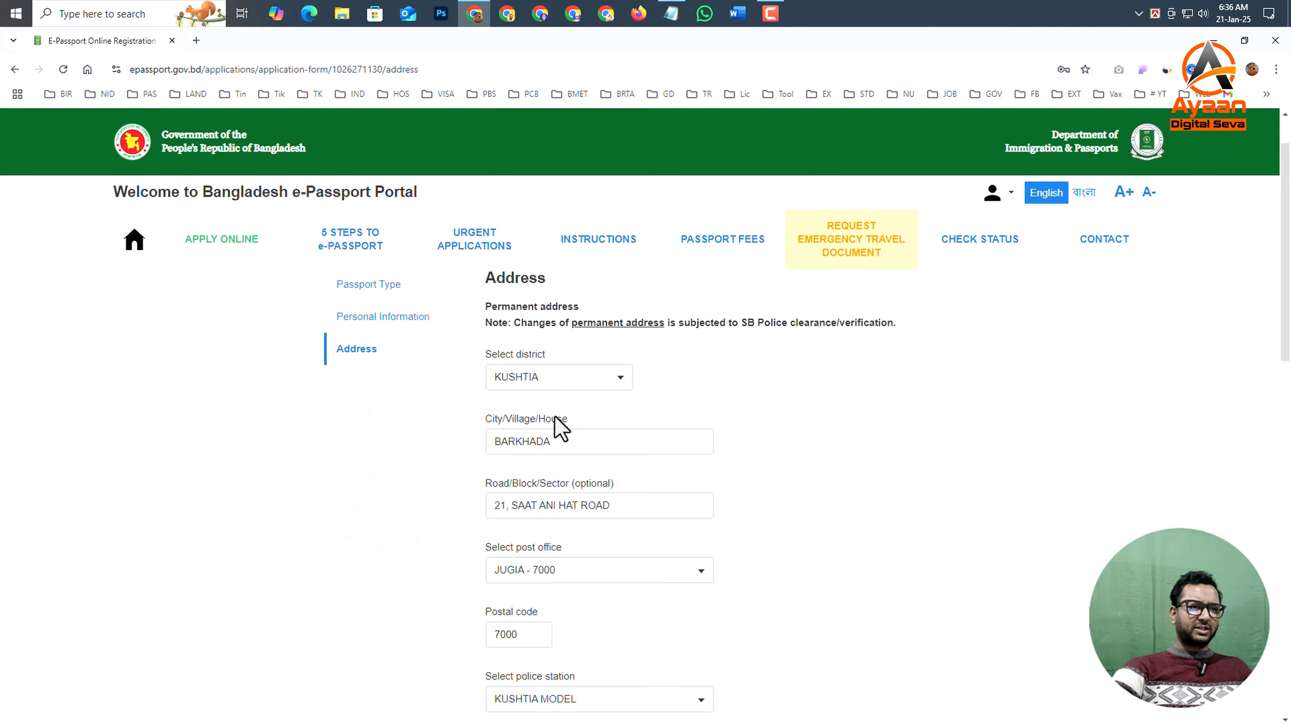
scroll(574, 437, "down", 4)
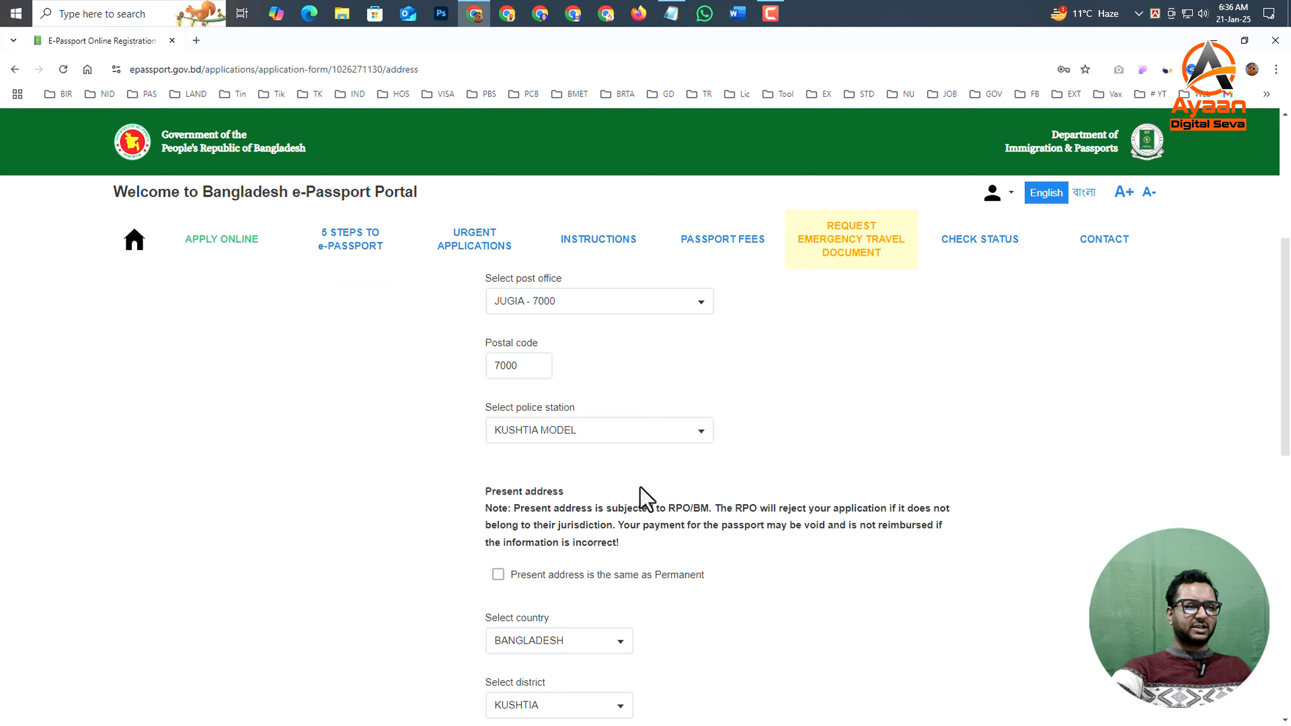
scroll(609, 496, "down", 1)
scroll(585, 496, "down", 2)
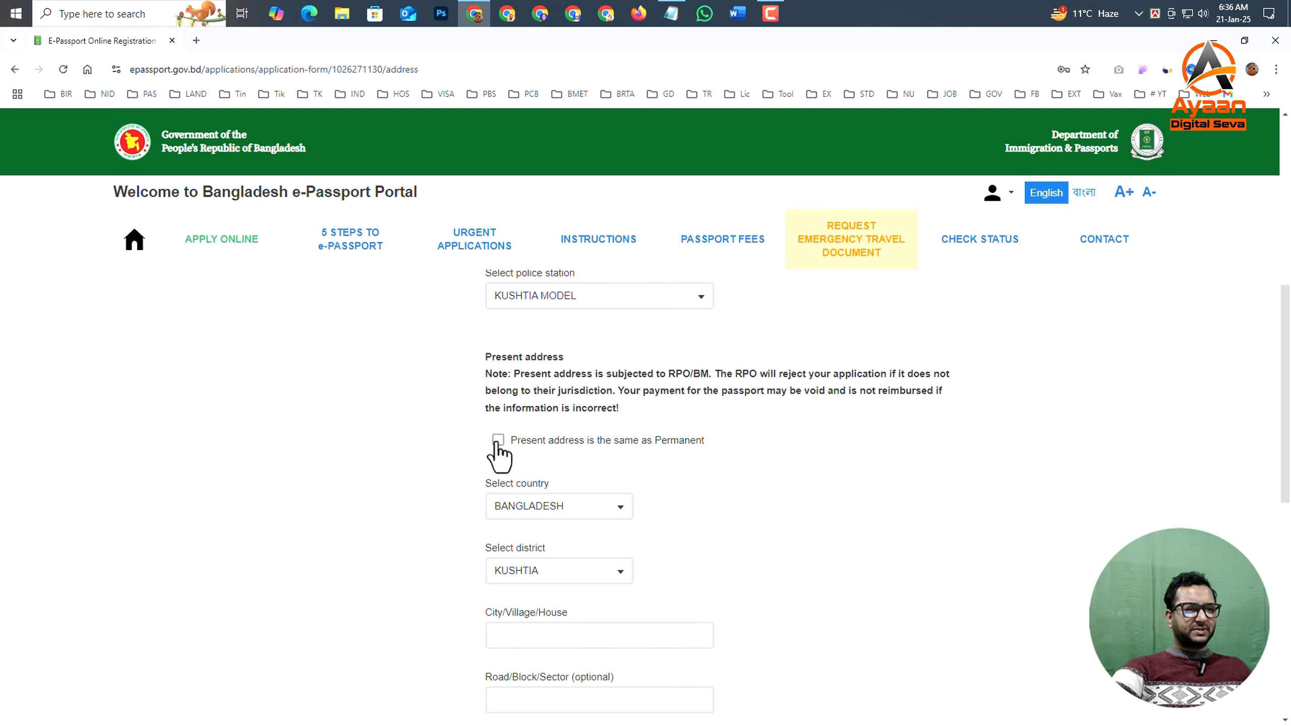
scroll(565, 461, "up", 3)
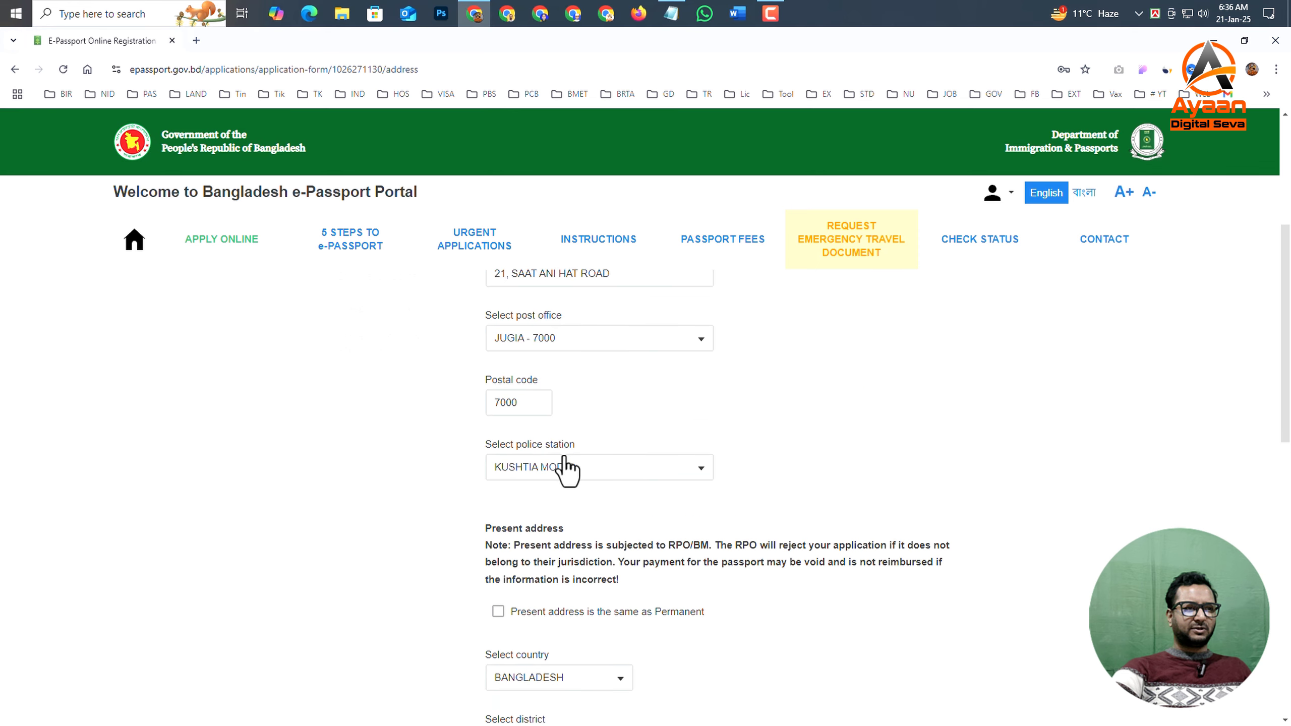
- Mark the present address as the same as the permanent one and save the address section with the Regional Passport office
scroll(572, 407, "down", 3)
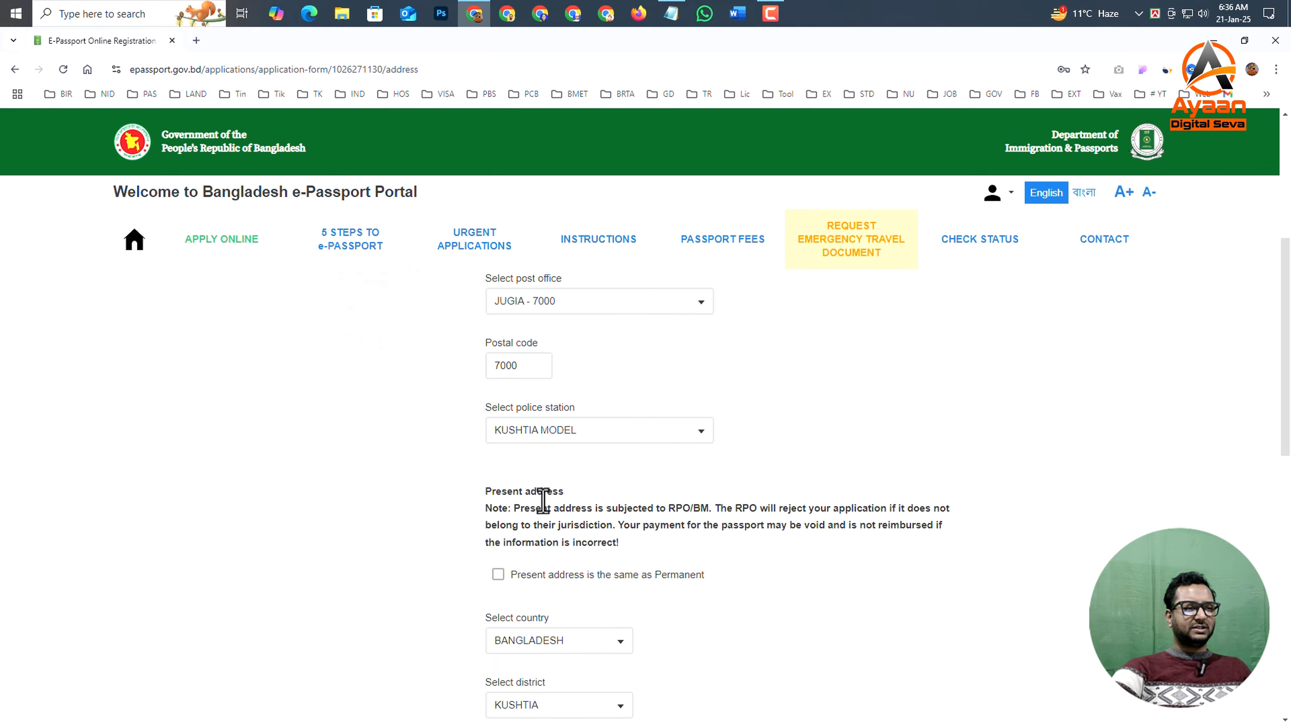
left_click(499, 441)
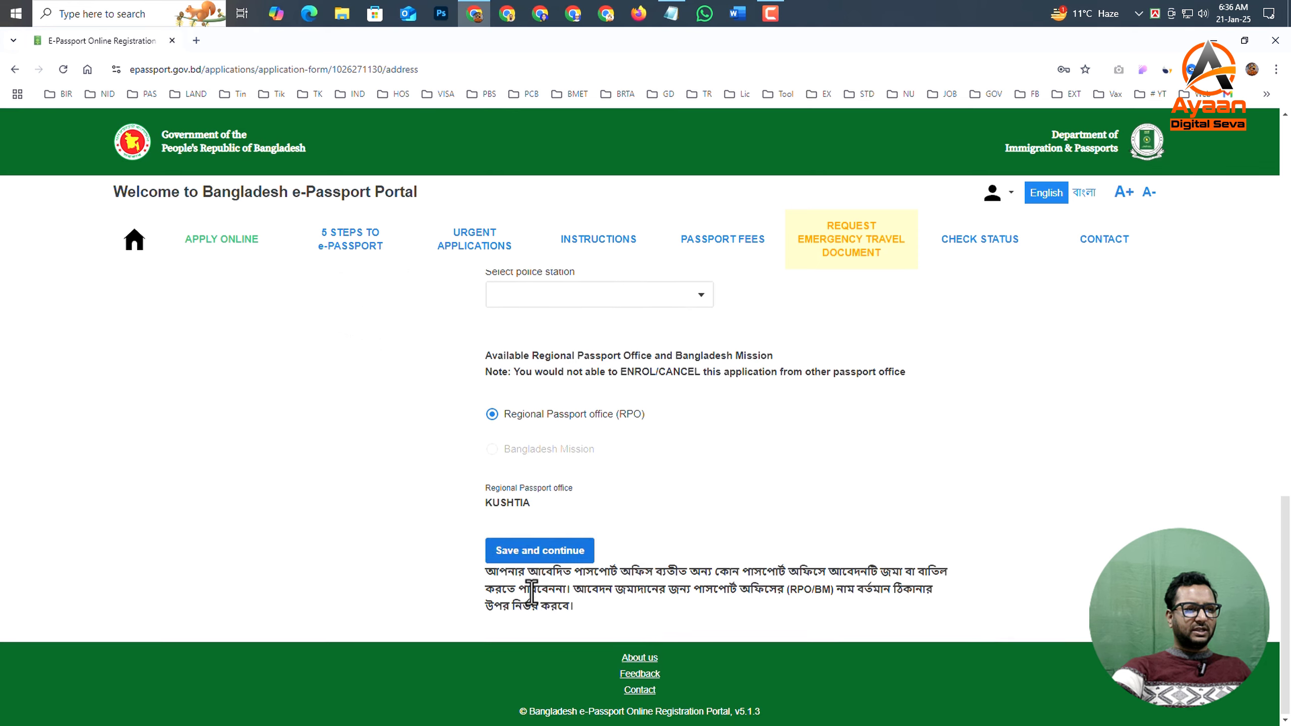
left_click(494, 559)
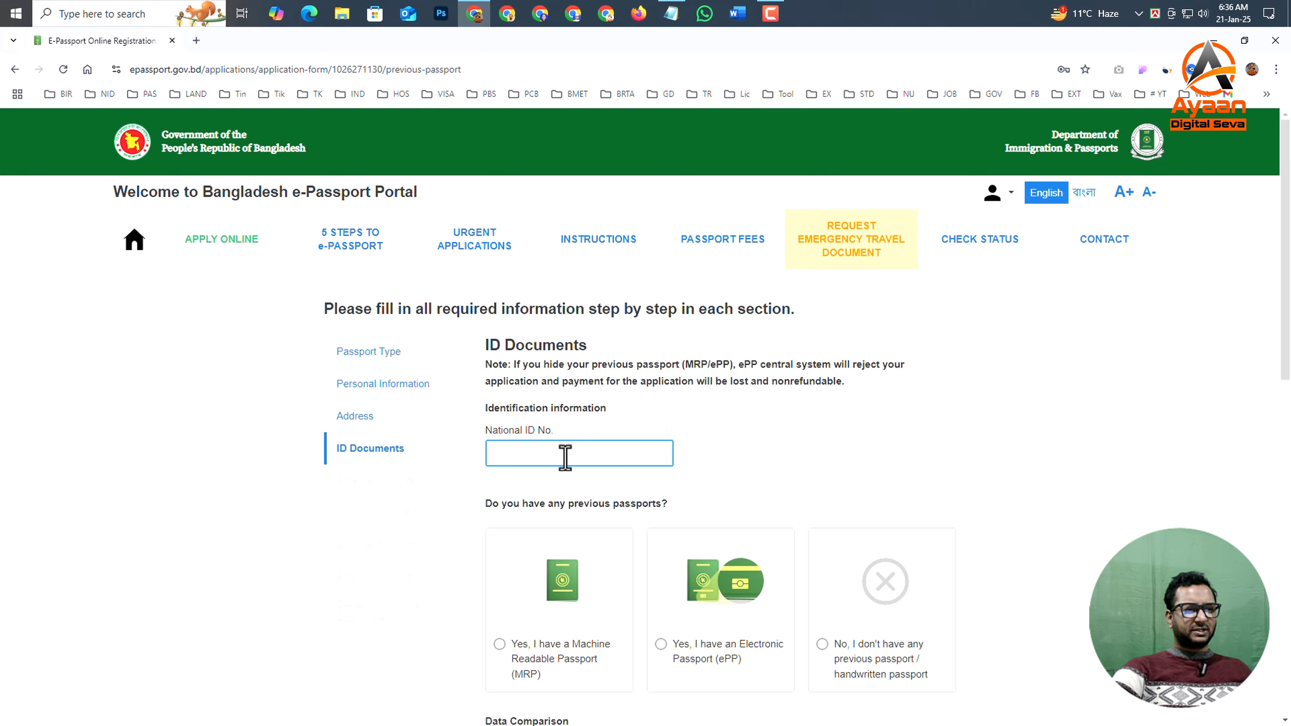
- Enter the applicant's National ID number in the ID documents section and check the applicant data against the NID / BRC data
left_click(565, 458)
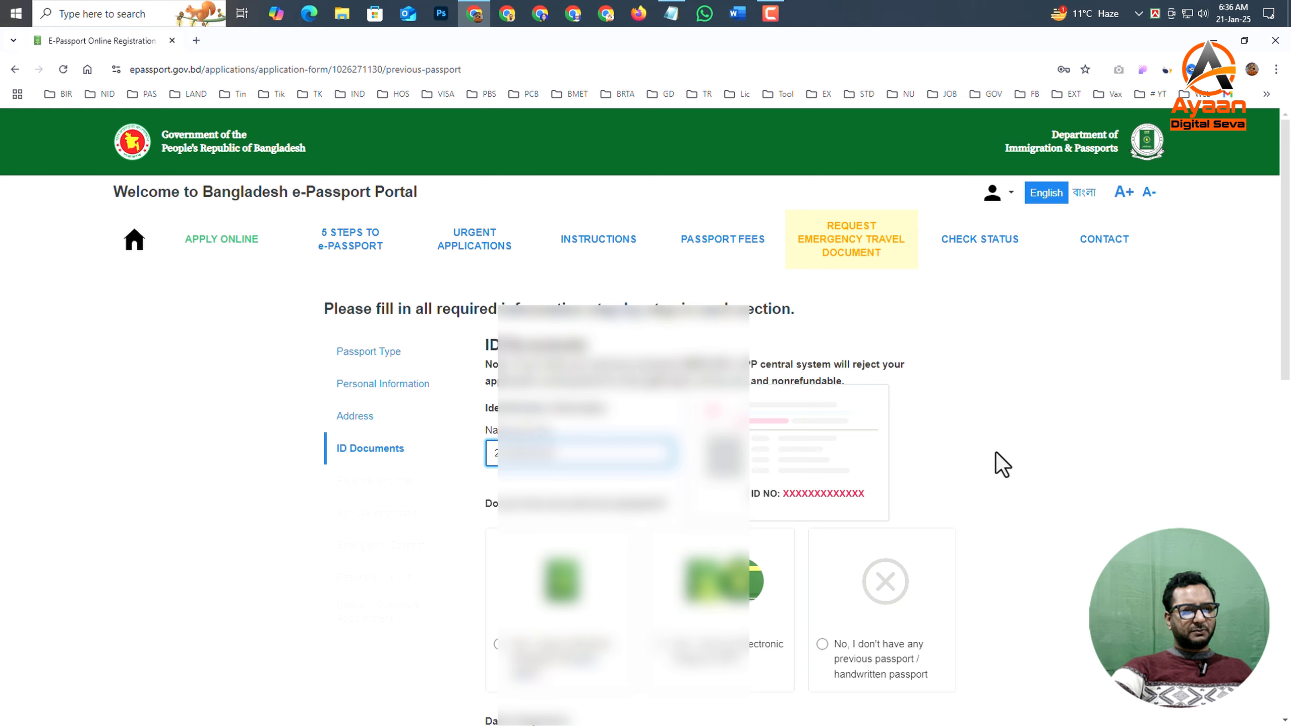
left_click(997, 452)
scroll(783, 473, "down", 8)
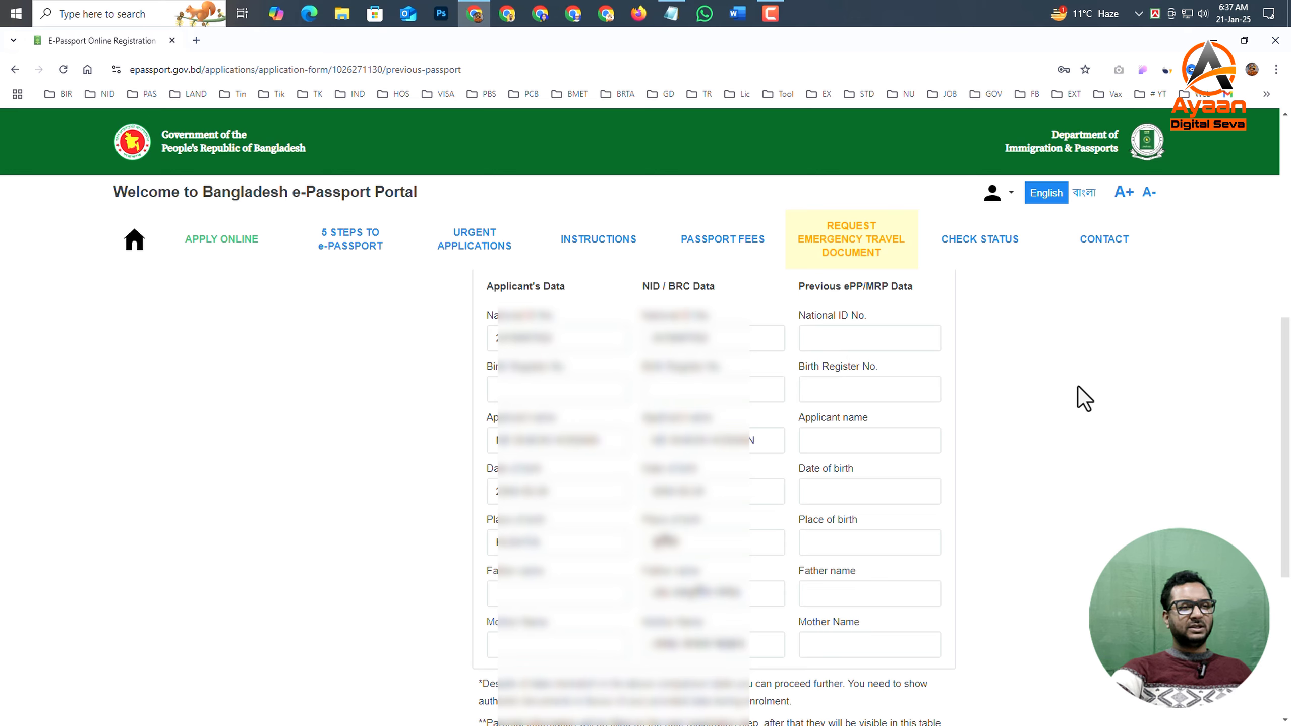
- Declare that the applicant has no previous or handwritten passport and save the ID documents section
scroll(712, 397, "up", 1)
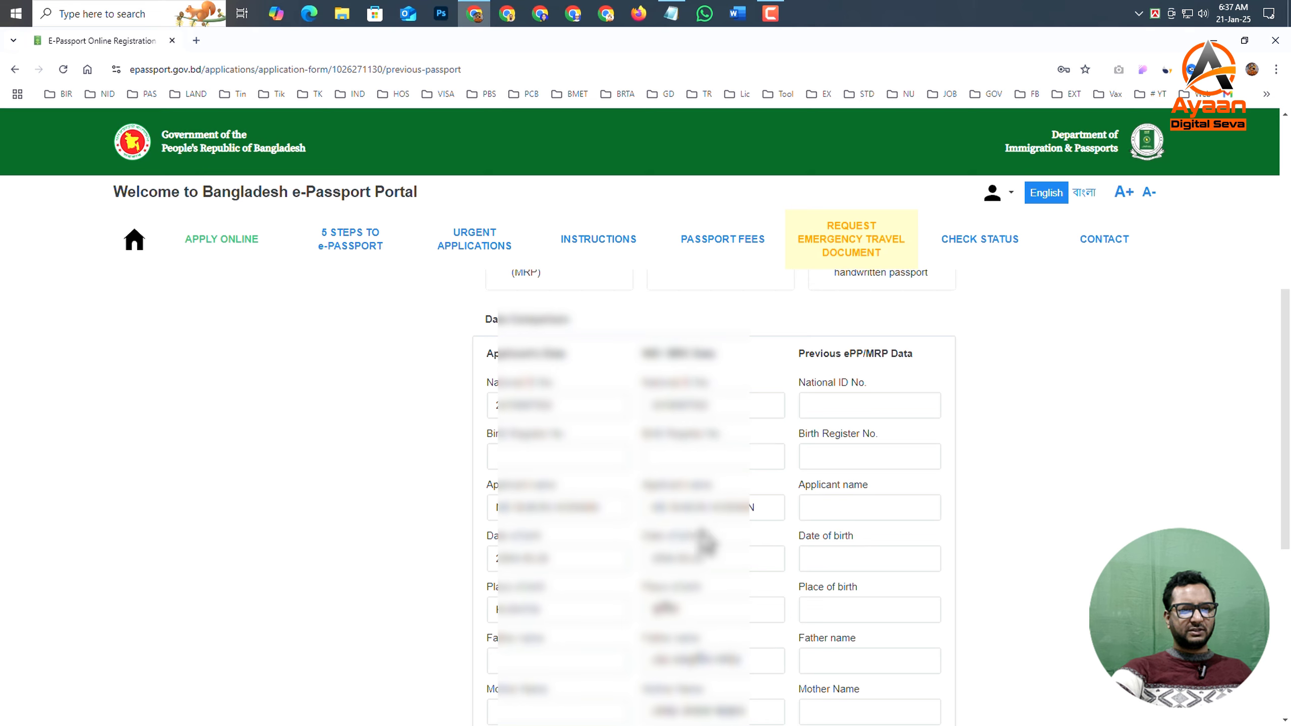
scroll(633, 511, "up", 4)
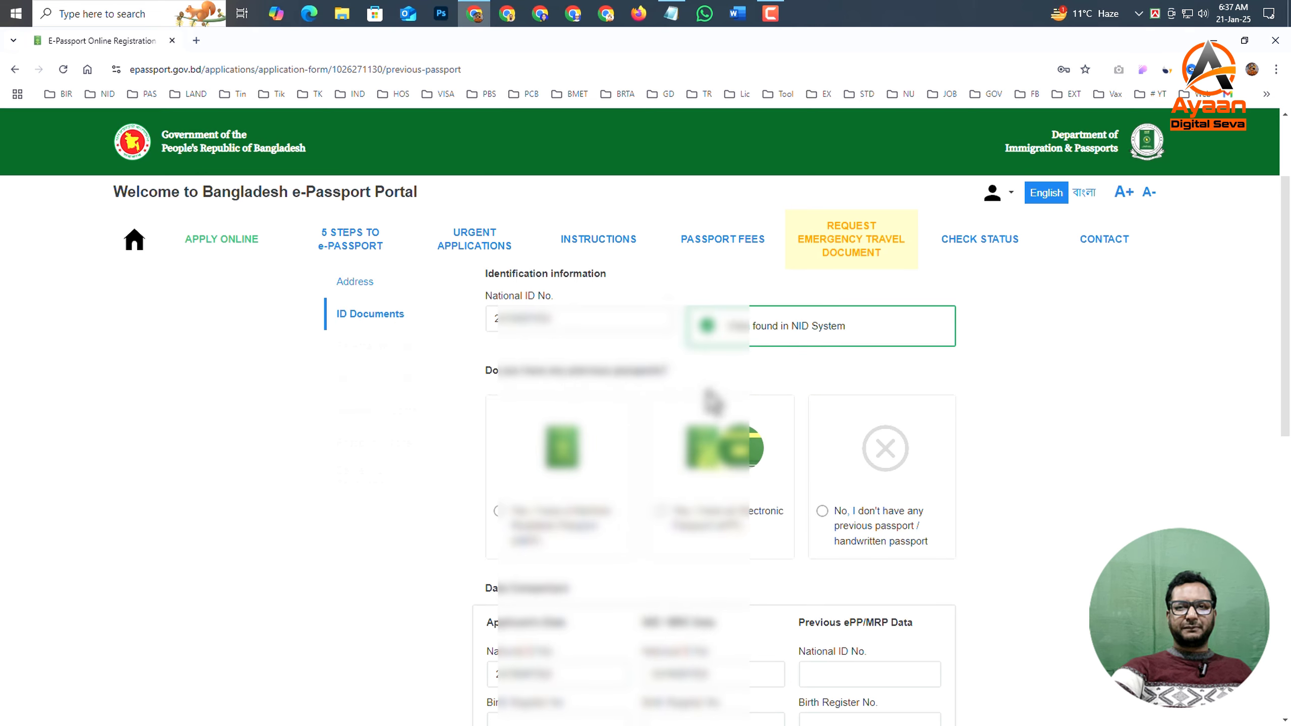
scroll(836, 473, "down", 1)
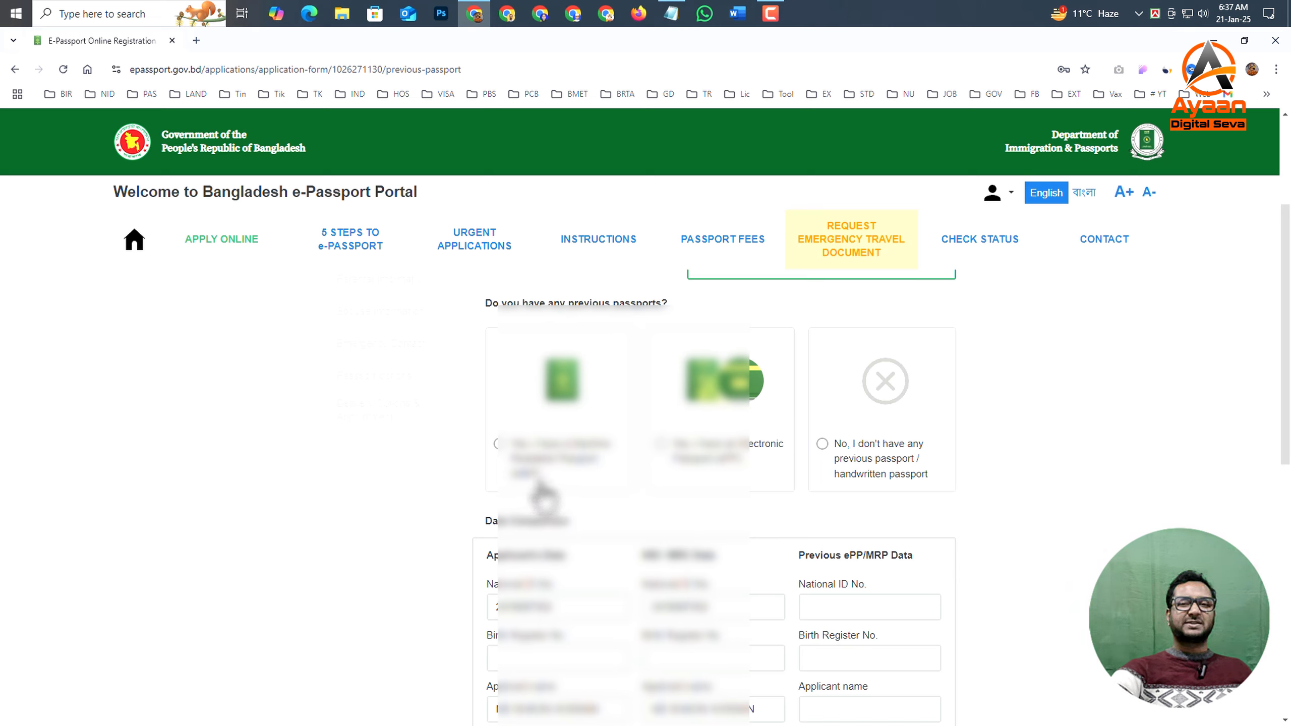
left_click(822, 455)
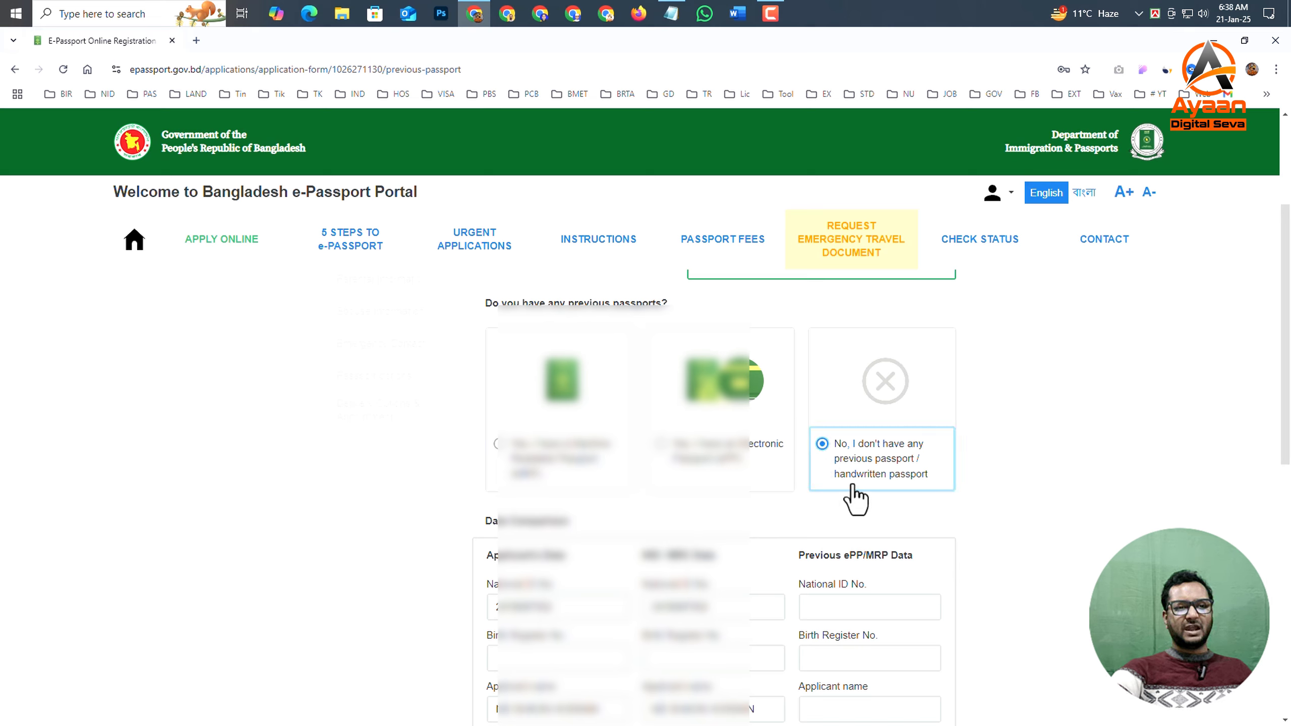
scroll(841, 511, "down", 10)
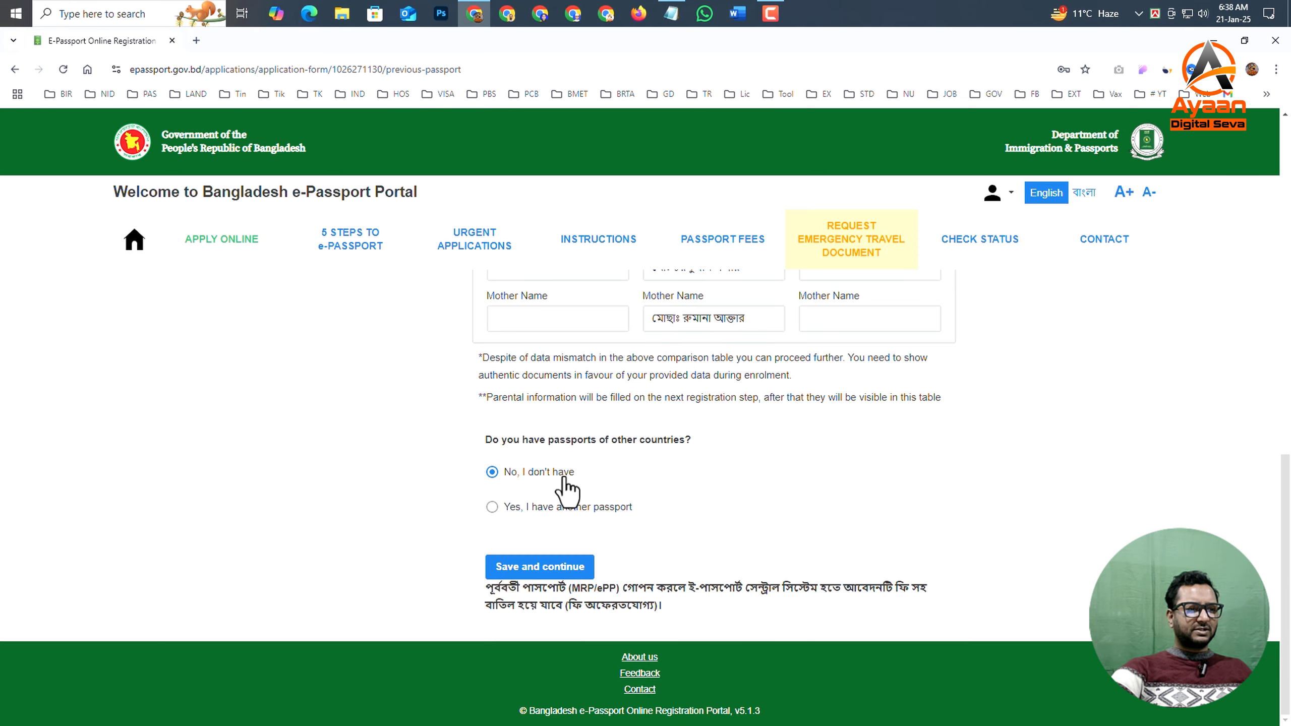
left_click(546, 567)
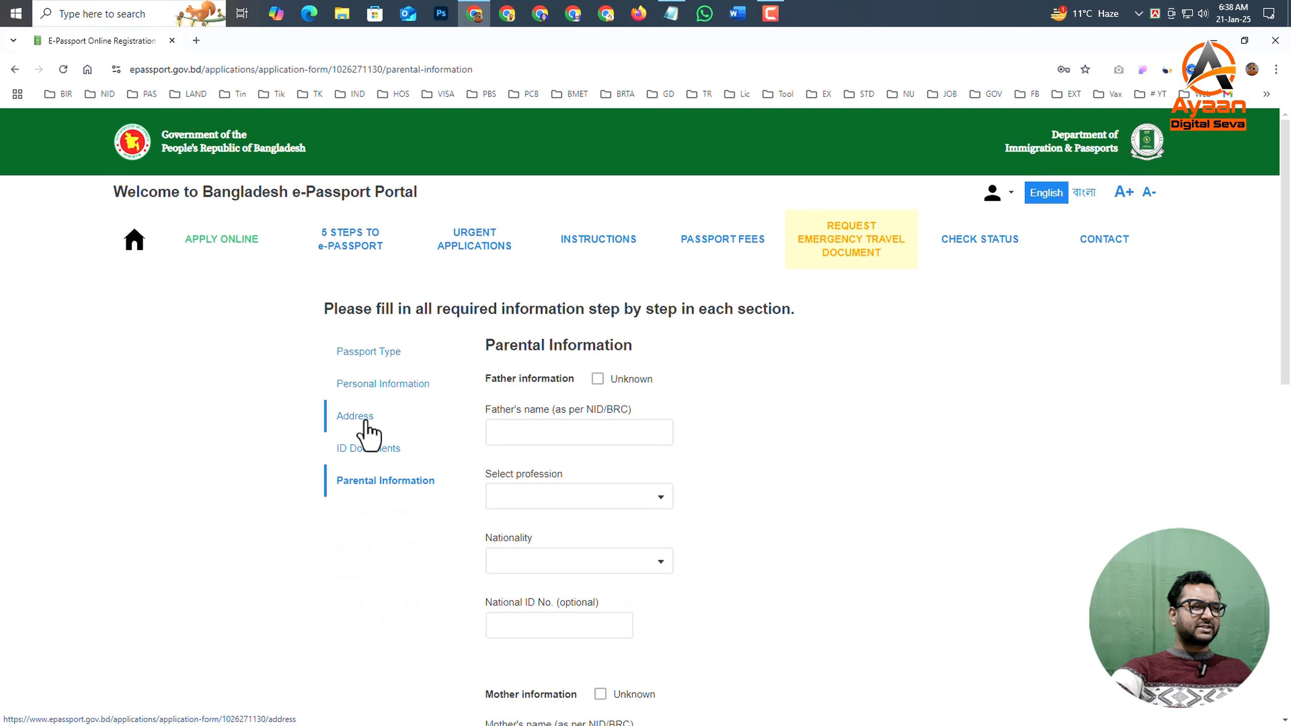
- Enter the father's name as per NID/BRC in the parental information section
scroll(393, 466, "down", 1)
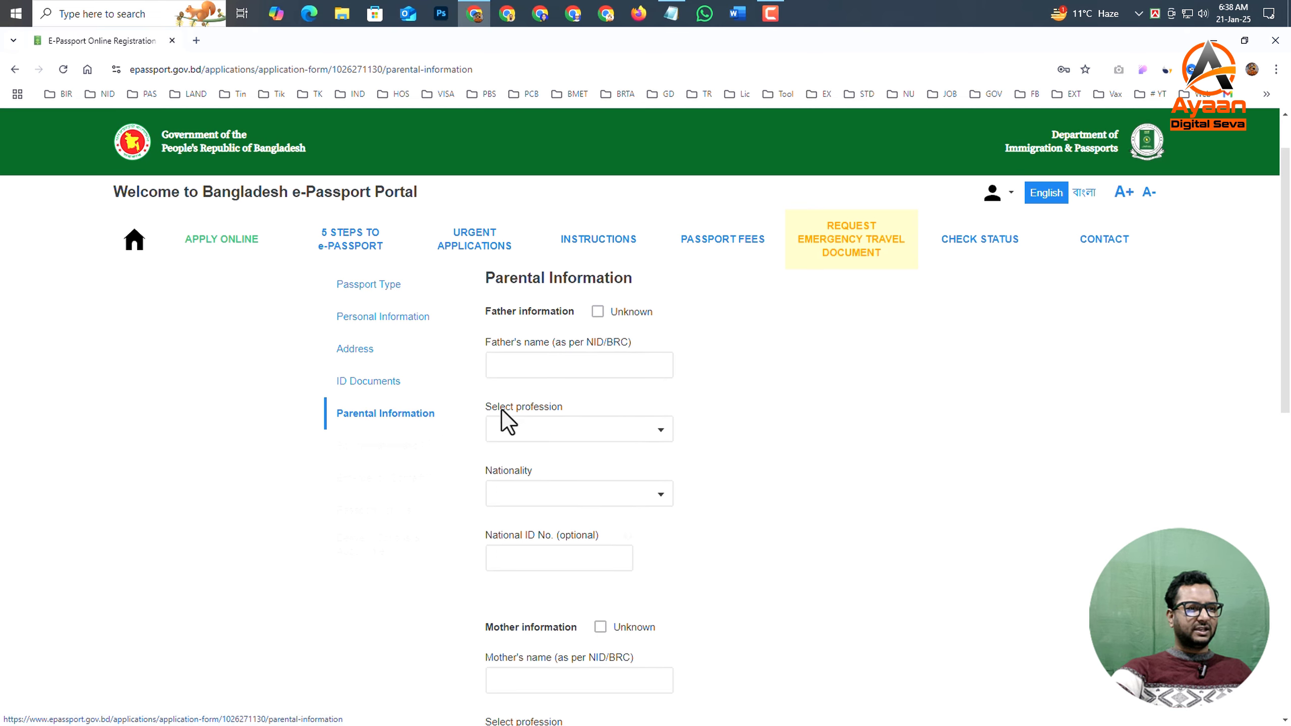
left_click(546, 367)
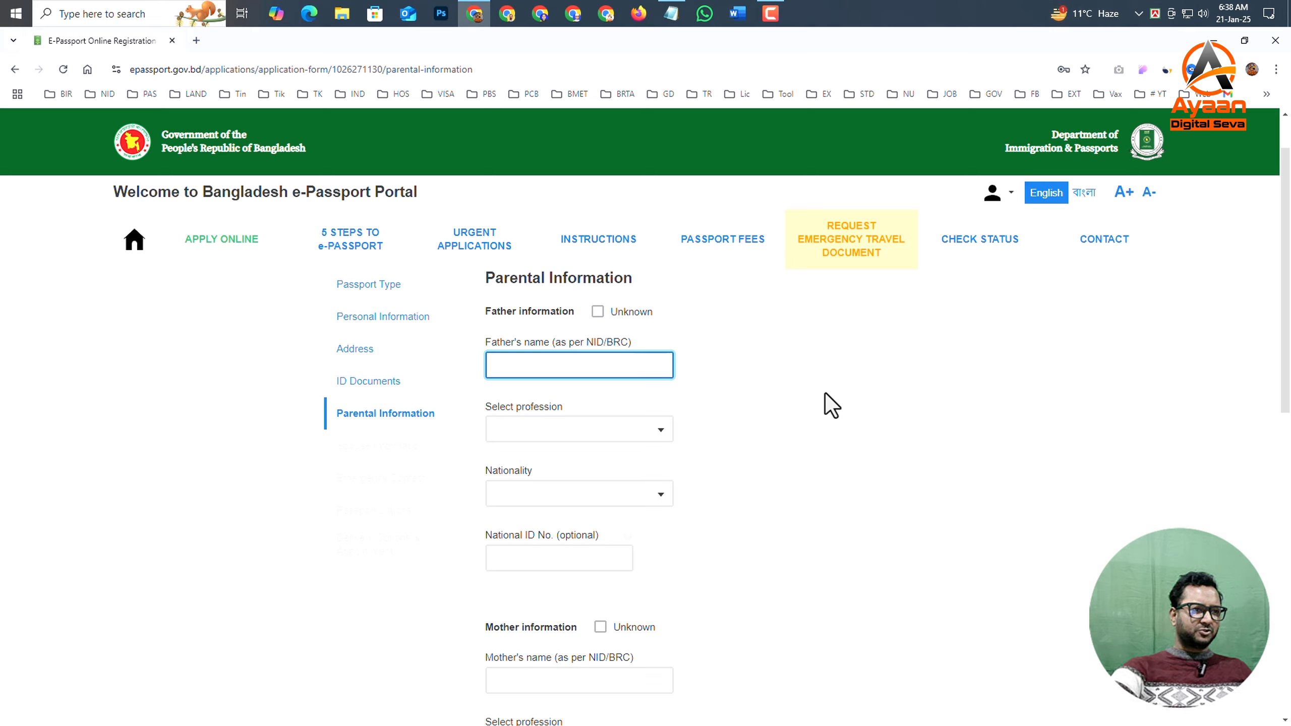
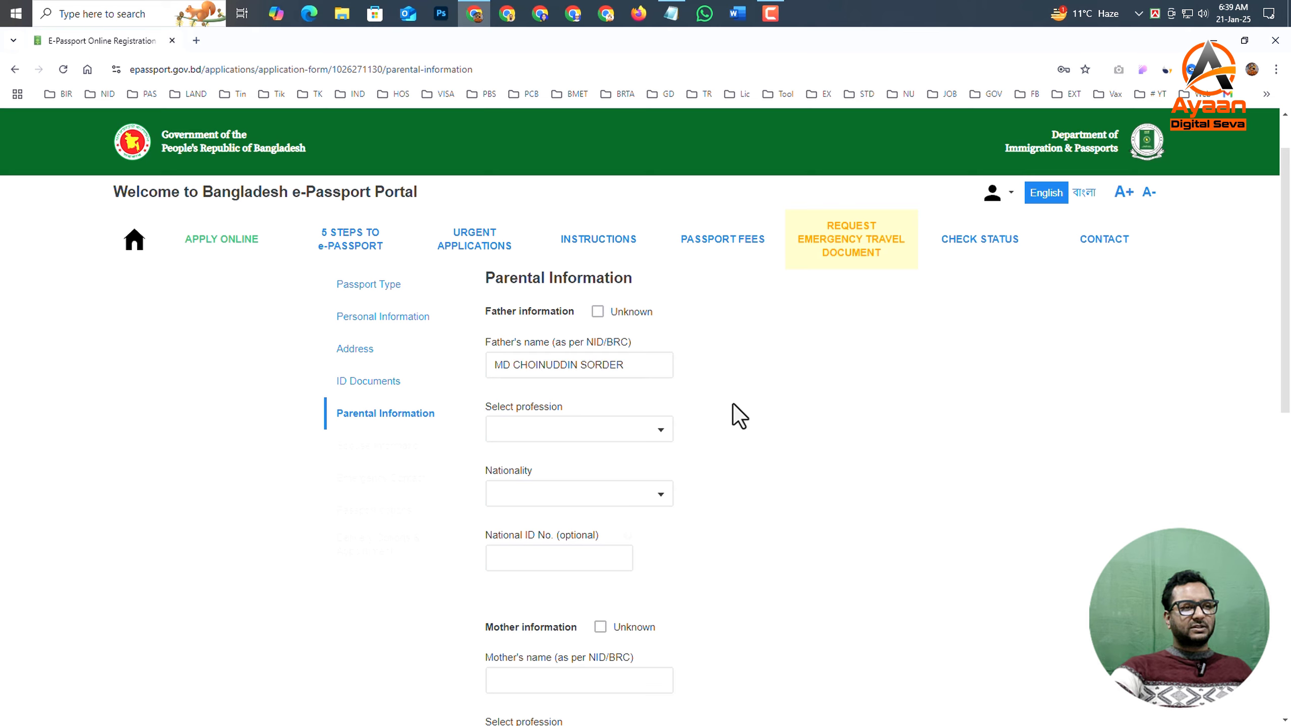
left_click(534, 361)
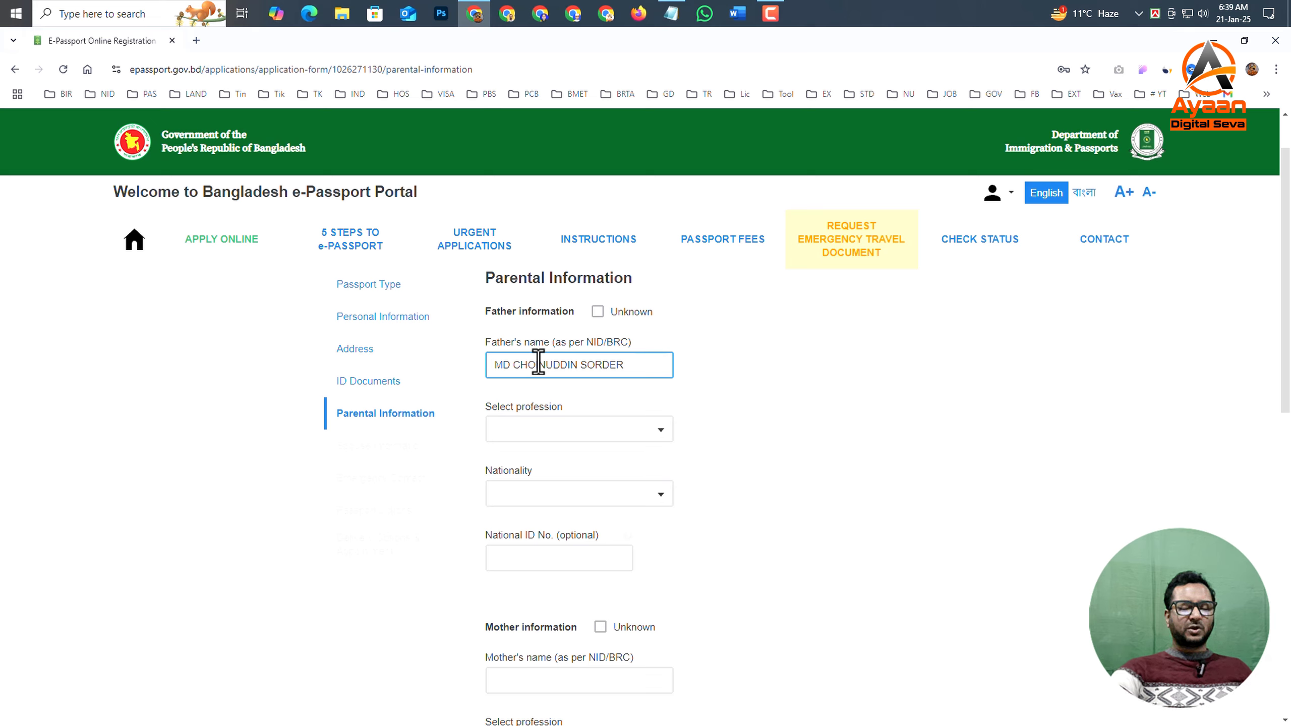
left_click(587, 384)
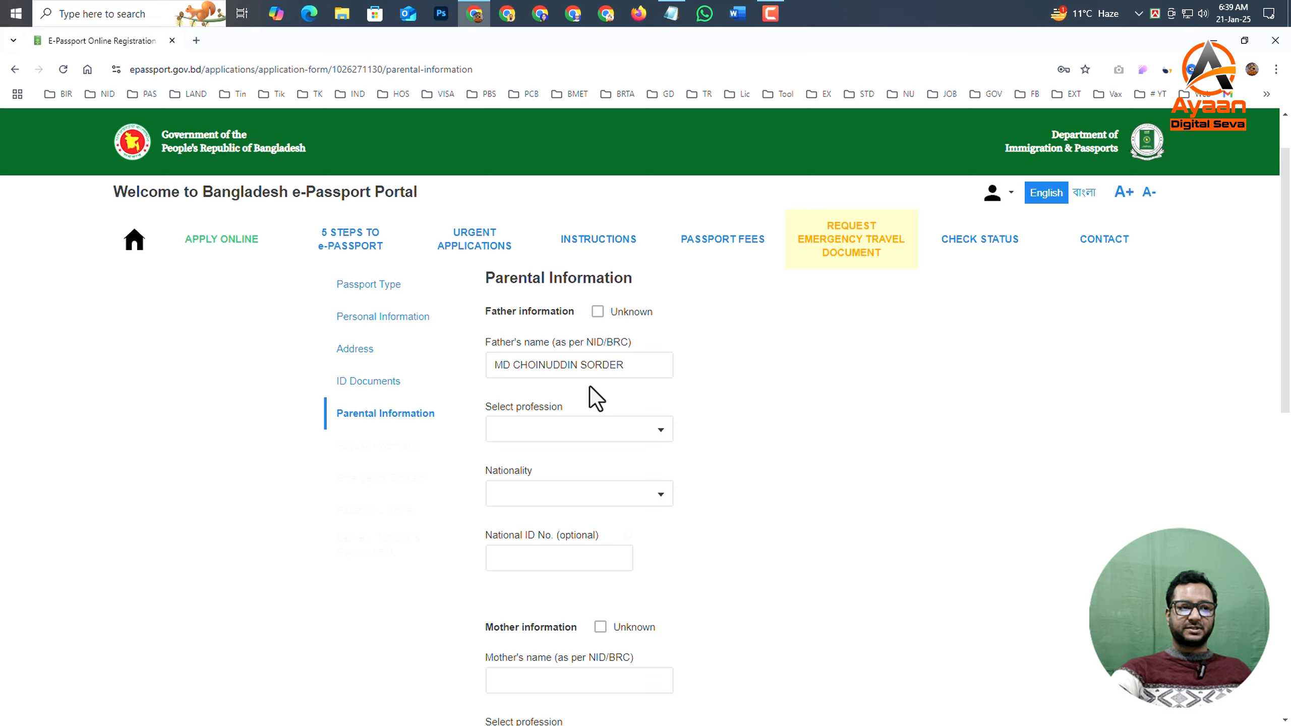
left_click(614, 373)
left_click(747, 403)
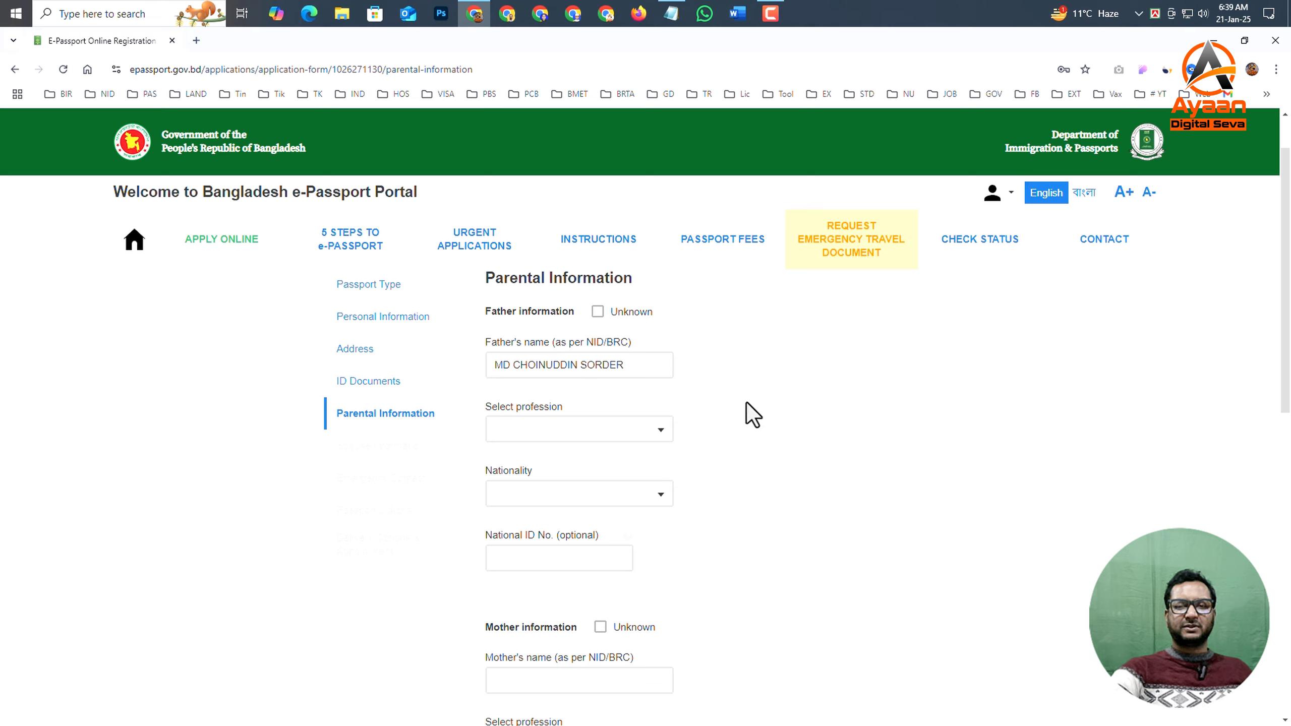
left_click(556, 369)
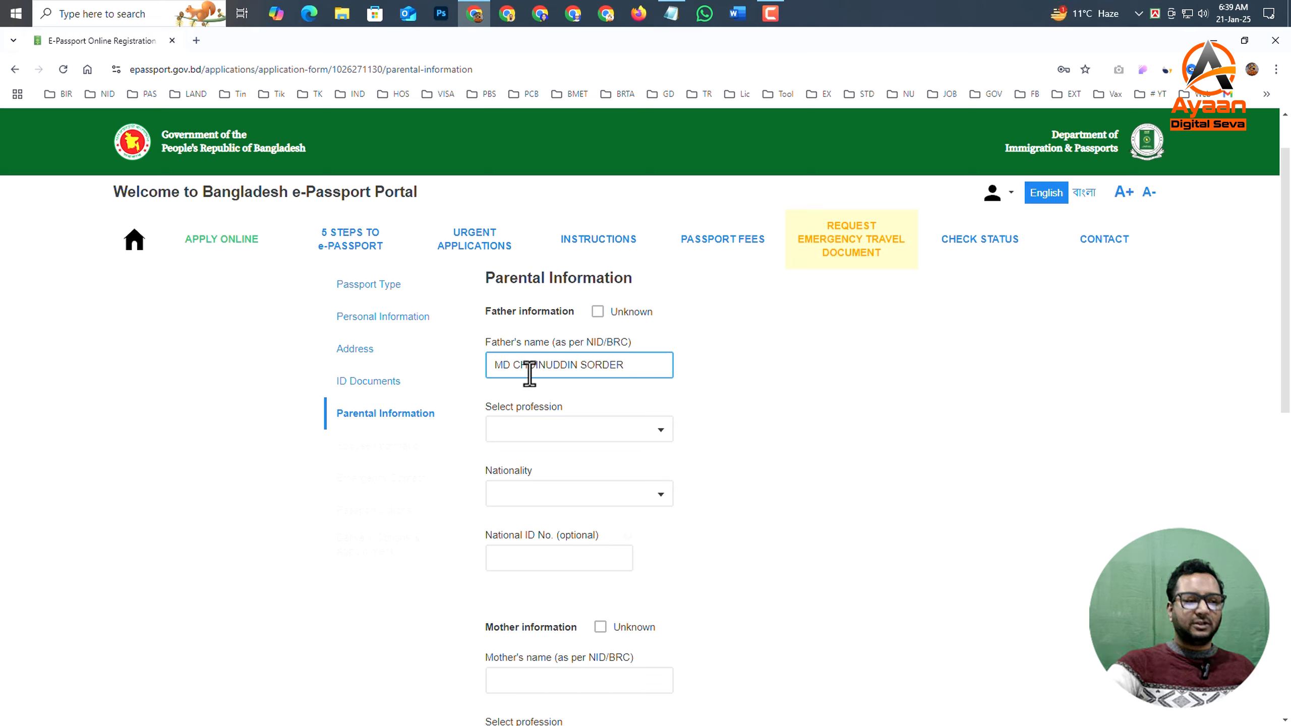
- Set the father's profession to FARMER and his nationality to BANGLADESHI
scroll(519, 425, "down", 1)
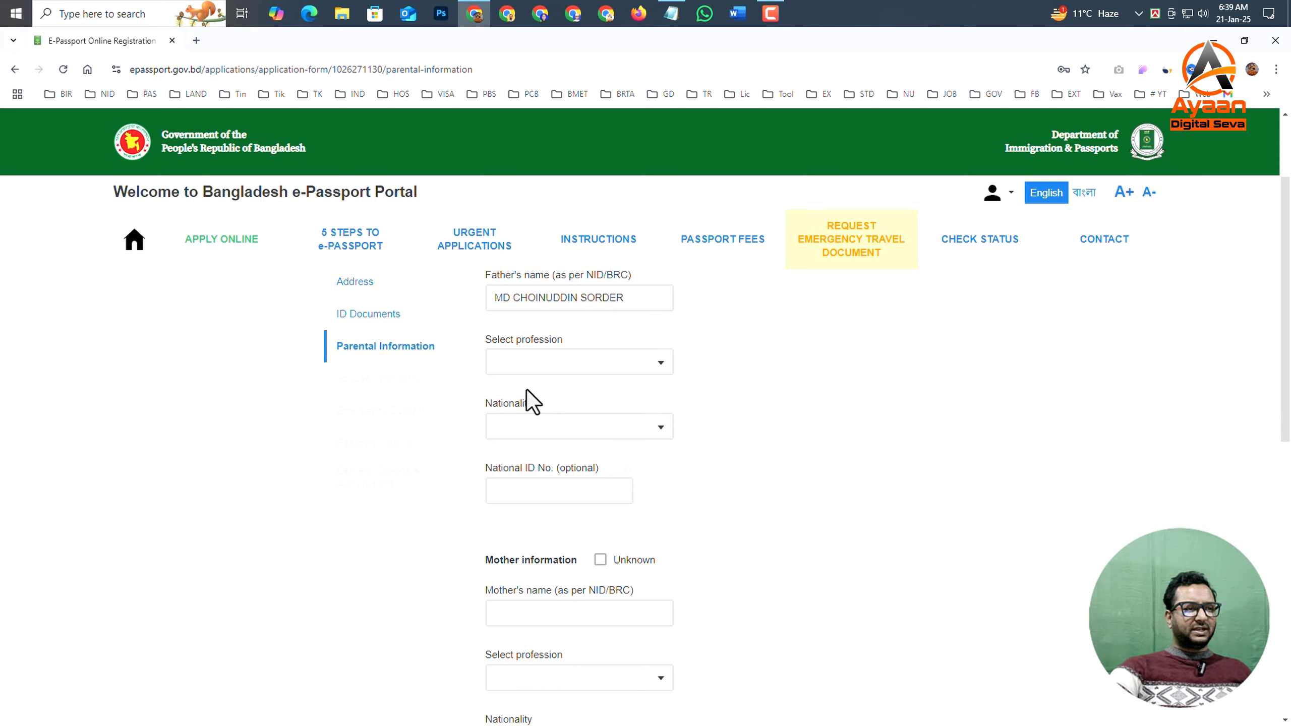
left_click(524, 368)
left_click(528, 366)
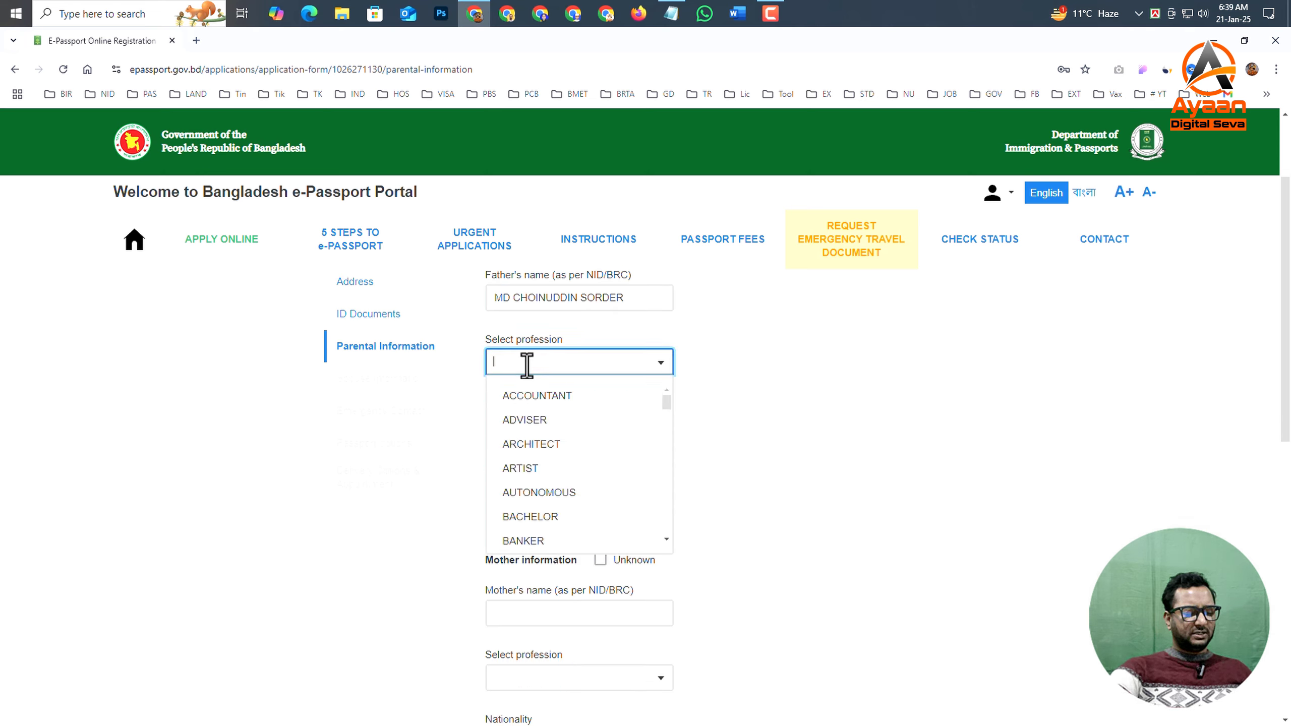
type("F")
left_click(524, 400)
left_click(551, 424)
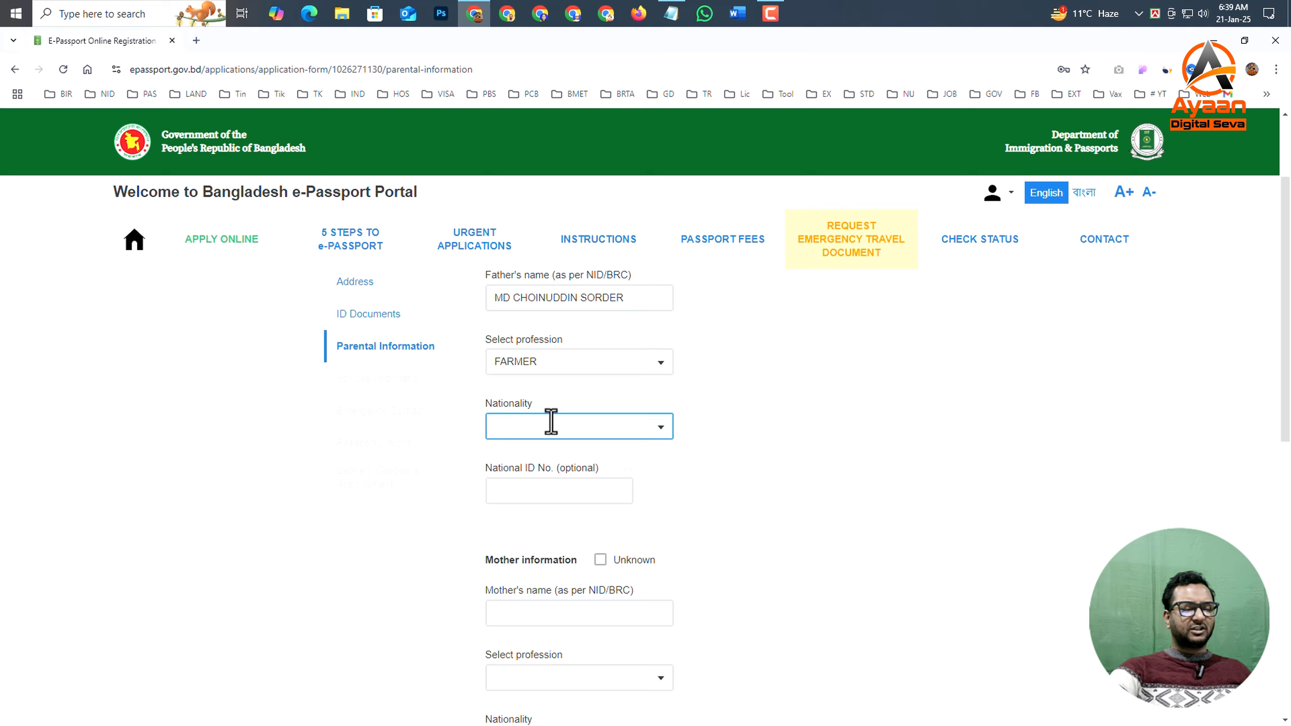
left_click(792, 430)
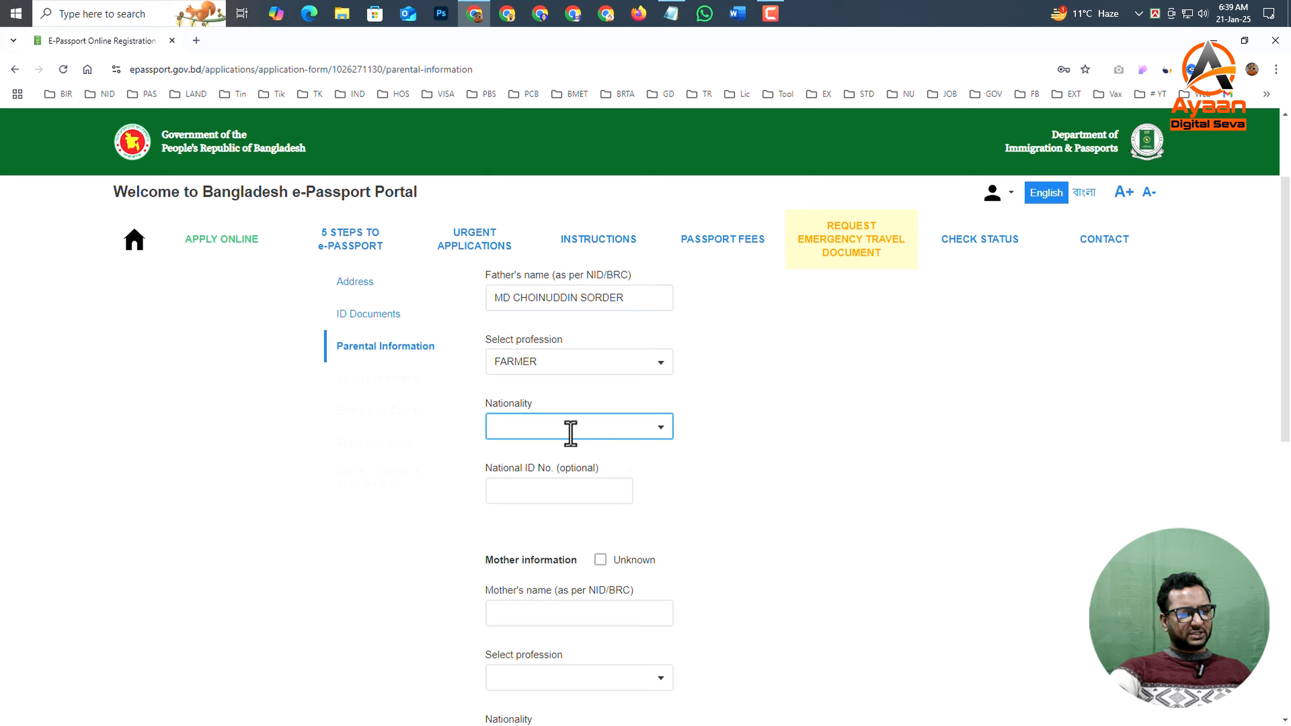
left_click(571, 433)
type("B")
left_click(577, 508)
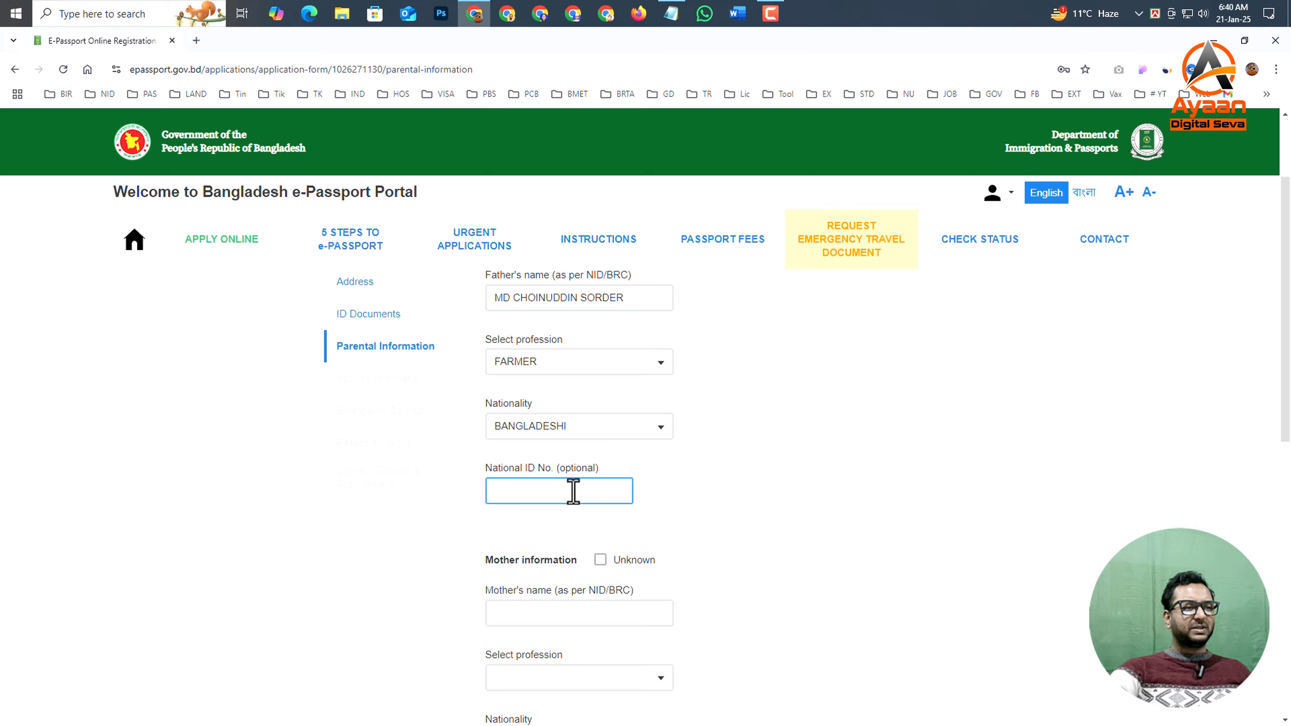
- Enter the father's optional National ID number and the mother's name as per NID/BRC
left_click(574, 490)
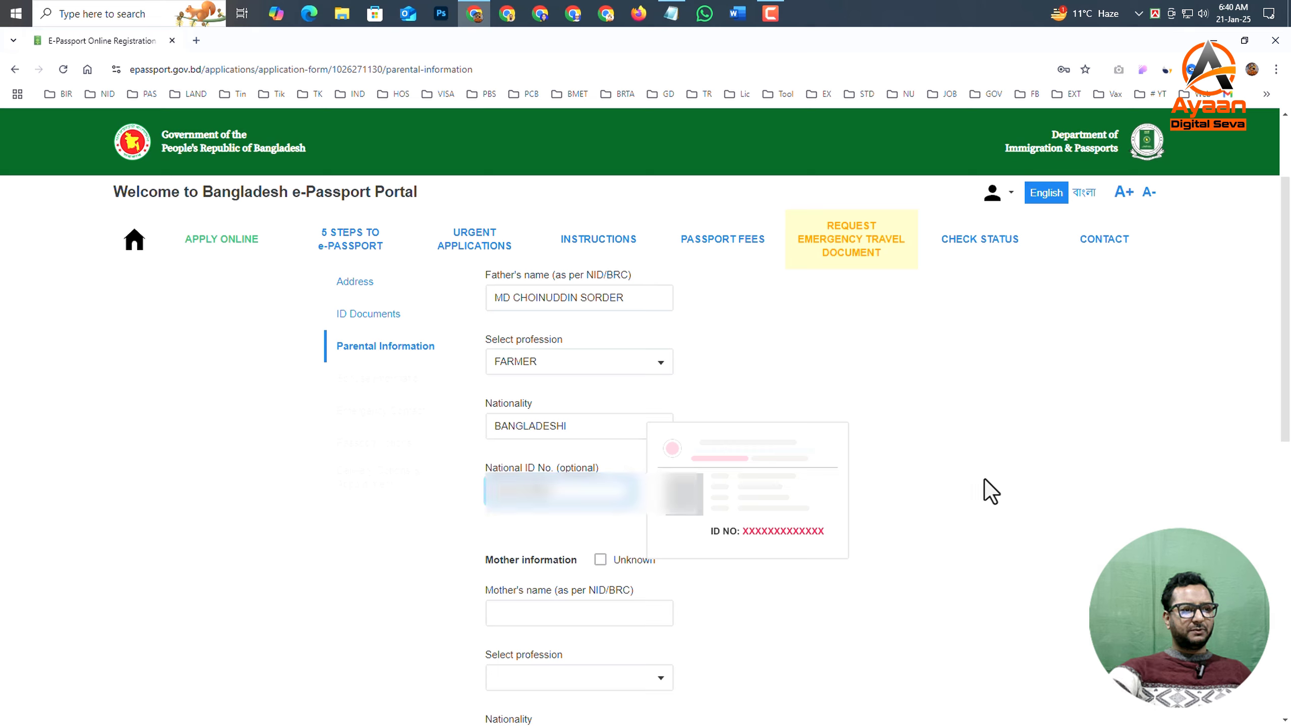
left_click(729, 394)
scroll(606, 483, "down", 2)
left_click(610, 483)
scroll(591, 469, "down", 2)
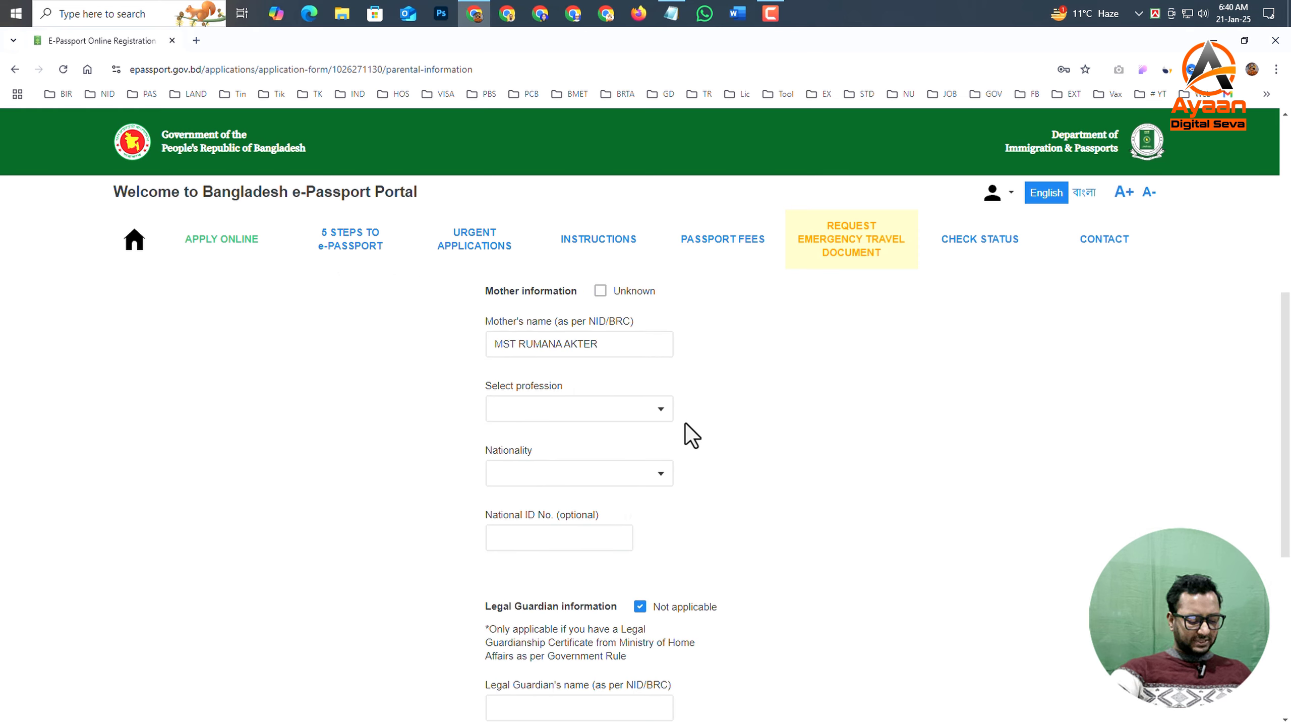
- Set the mother's profession to HOUSE WIFE and her nationality to BANGLADESHI
left_click(552, 407)
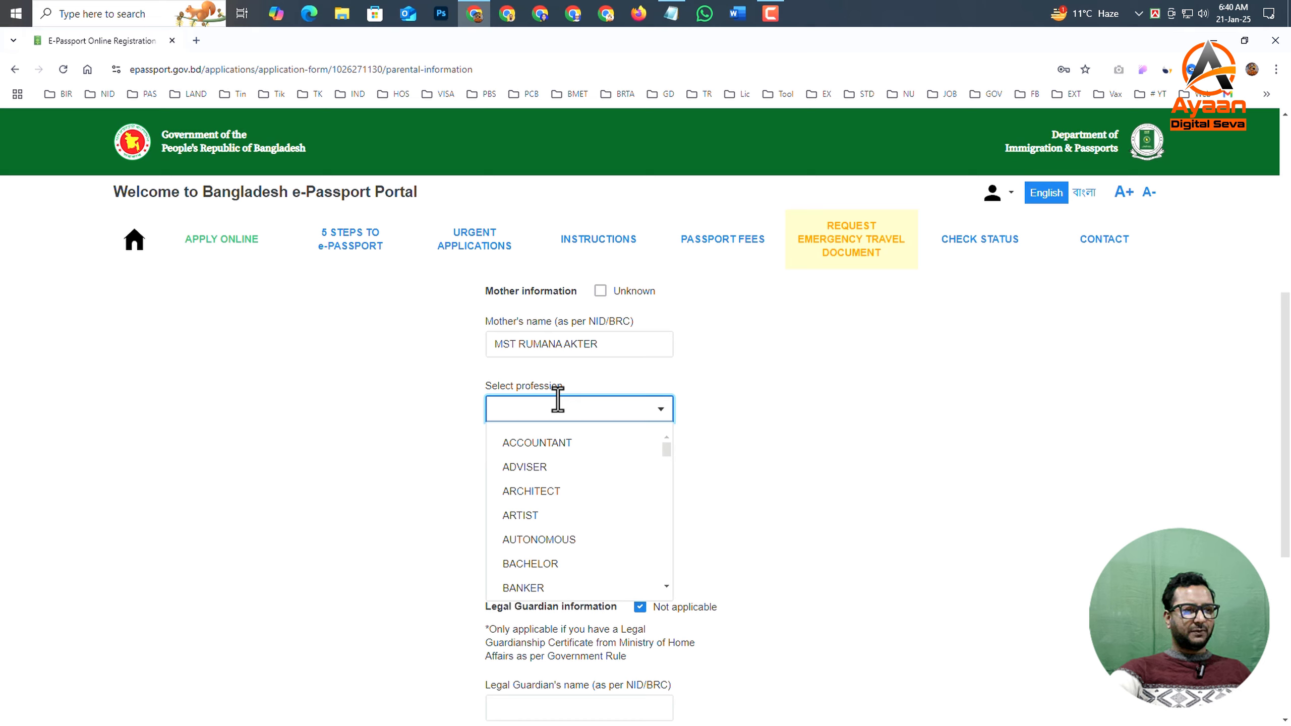
type("H")
left_click(538, 443)
left_click(538, 473)
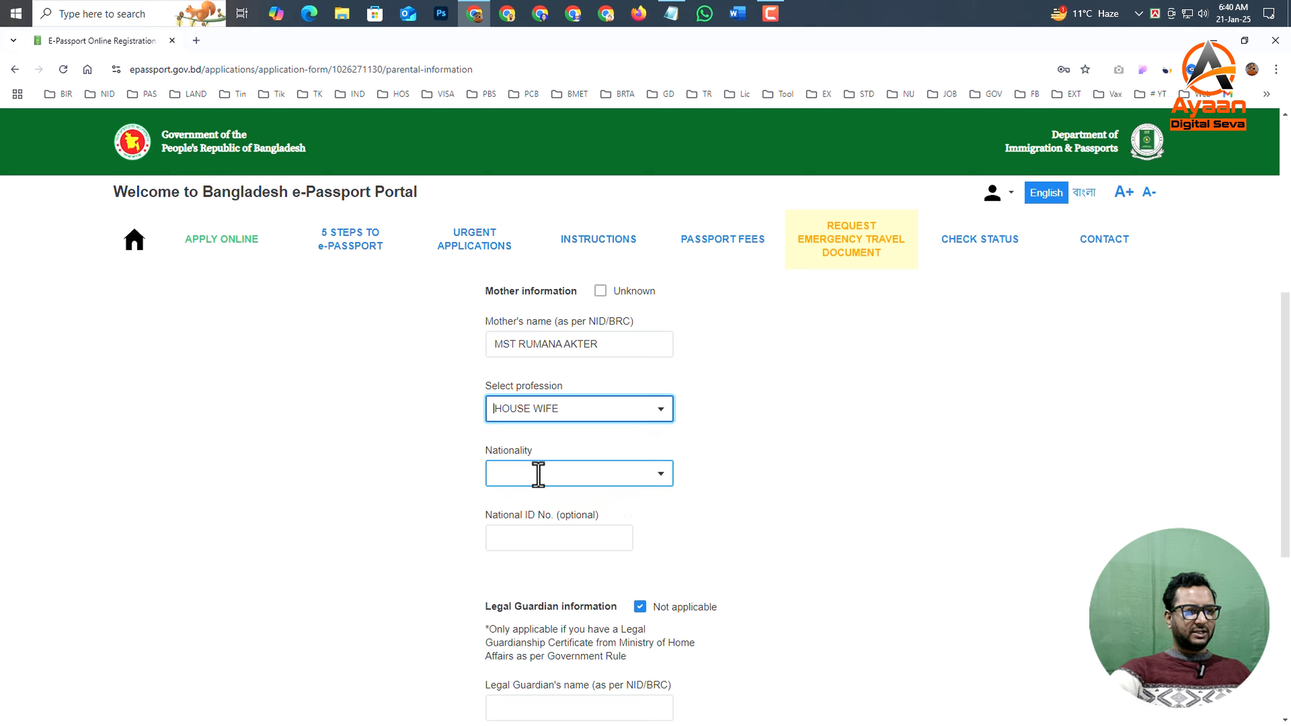
type("B")
left_click(538, 556)
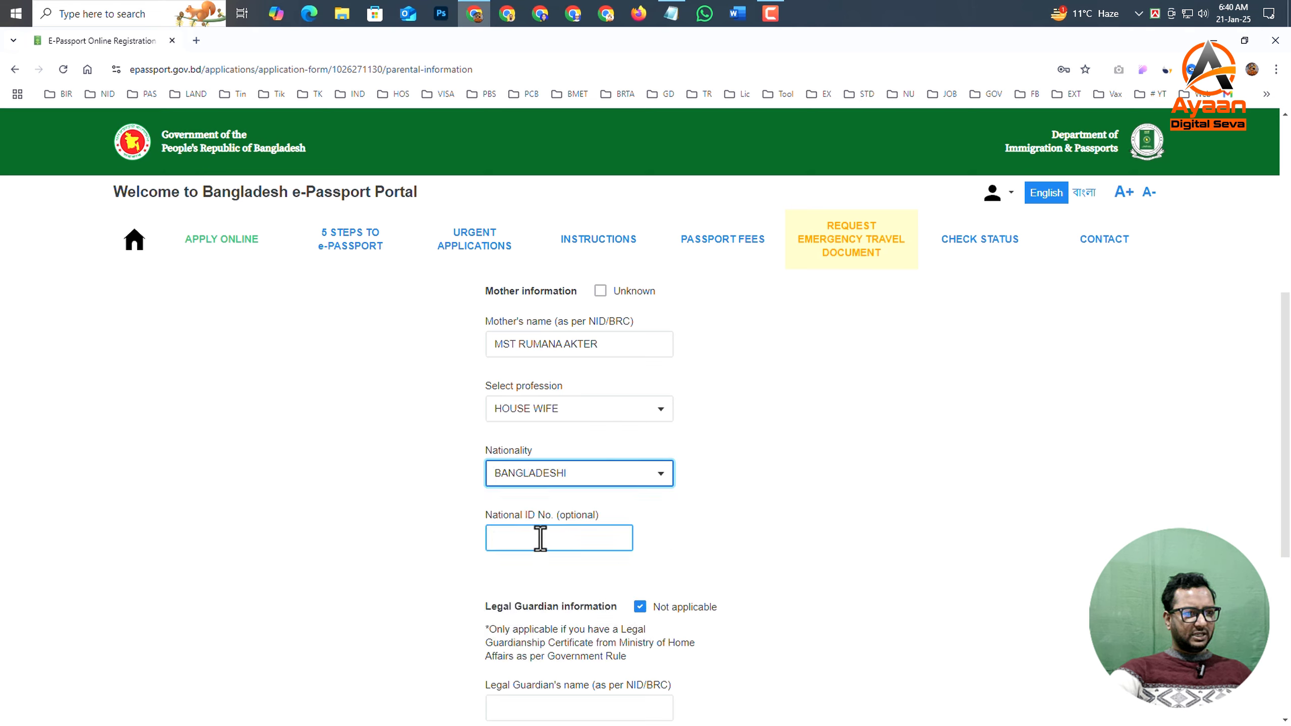
- Enter the mother's optional National ID number and save the parental information with legal guardian left as not applicable
left_click(538, 537)
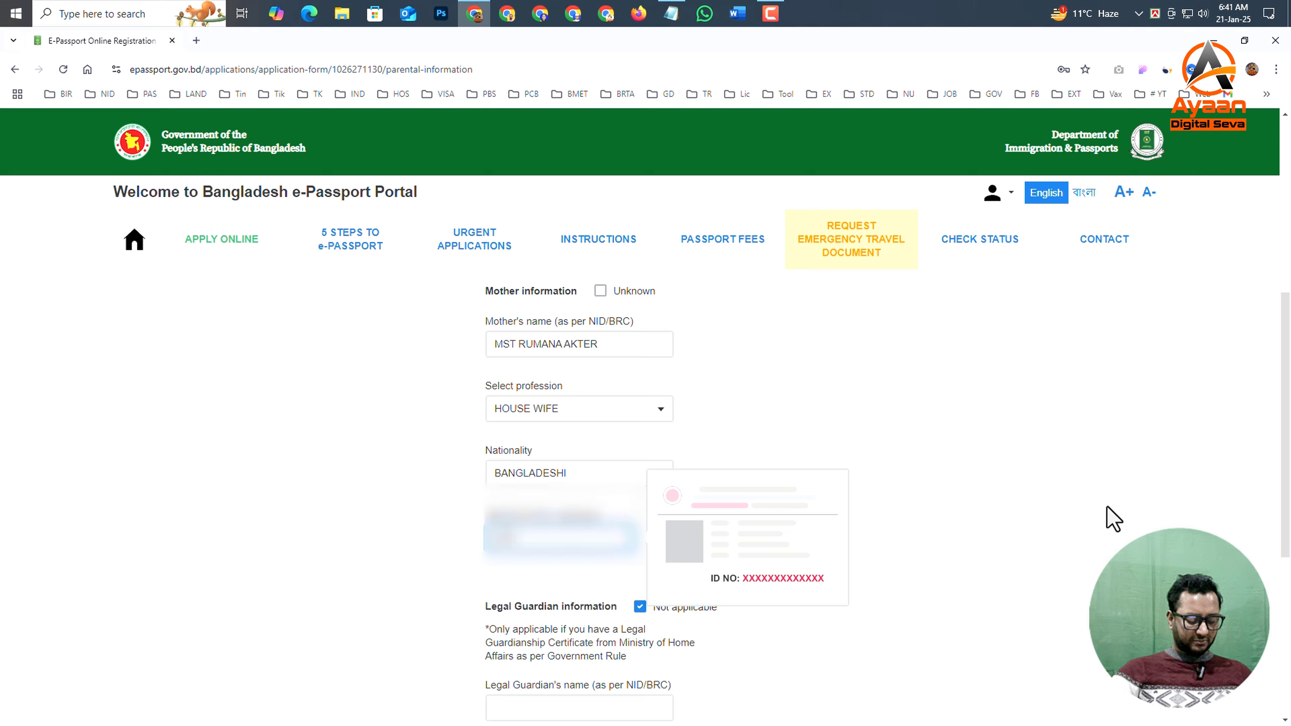
scroll(547, 413, "up", 5)
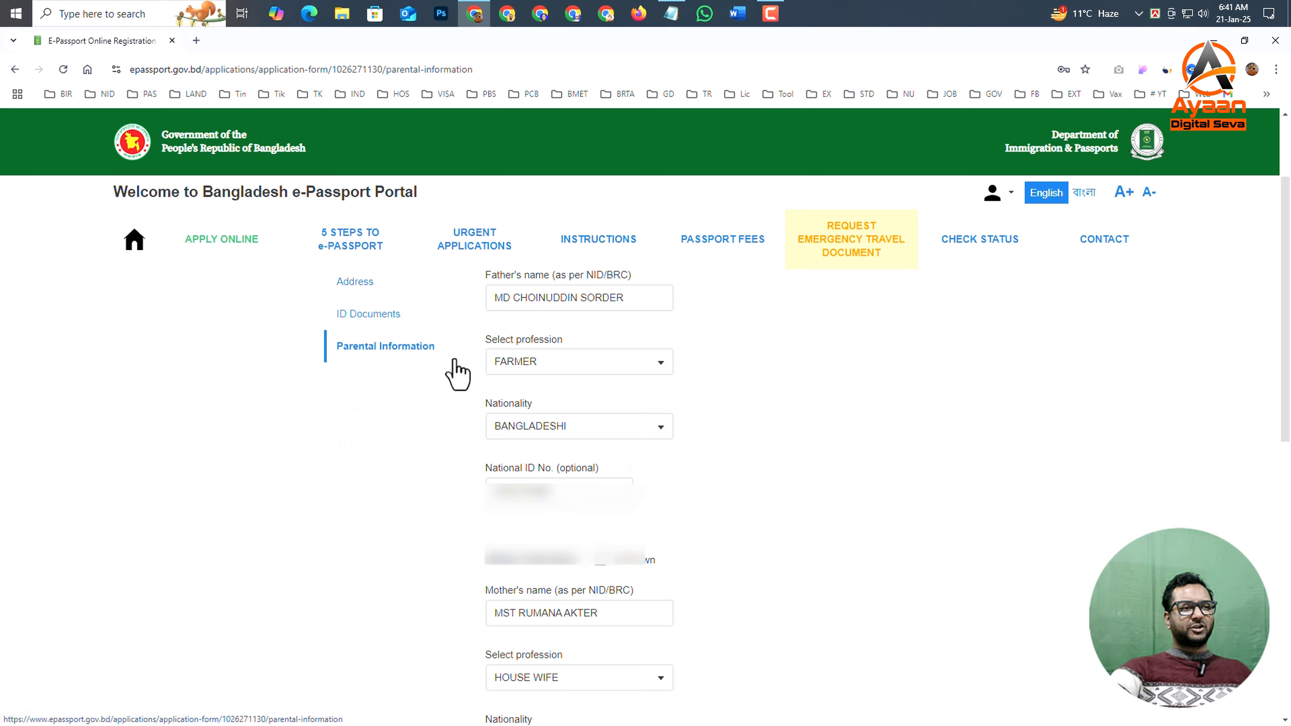
scroll(632, 427, "up", 3)
scroll(843, 507, "down", 10)
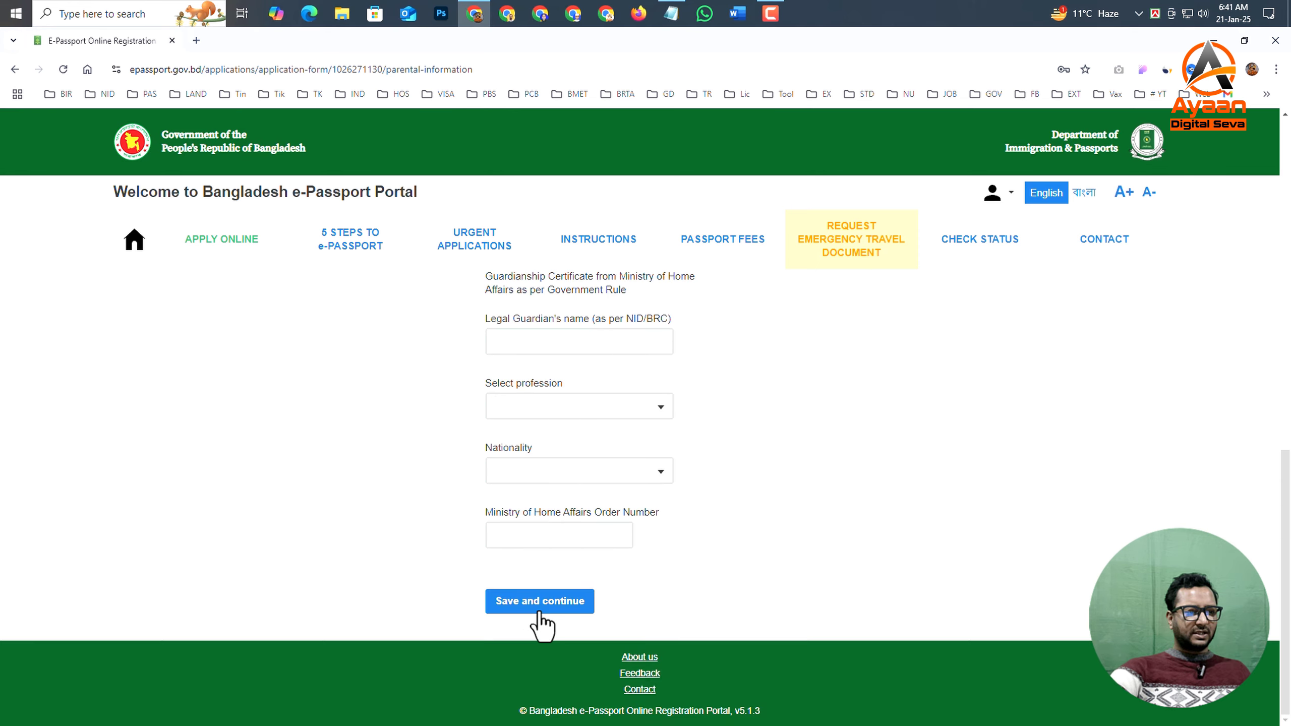
left_click(554, 606)
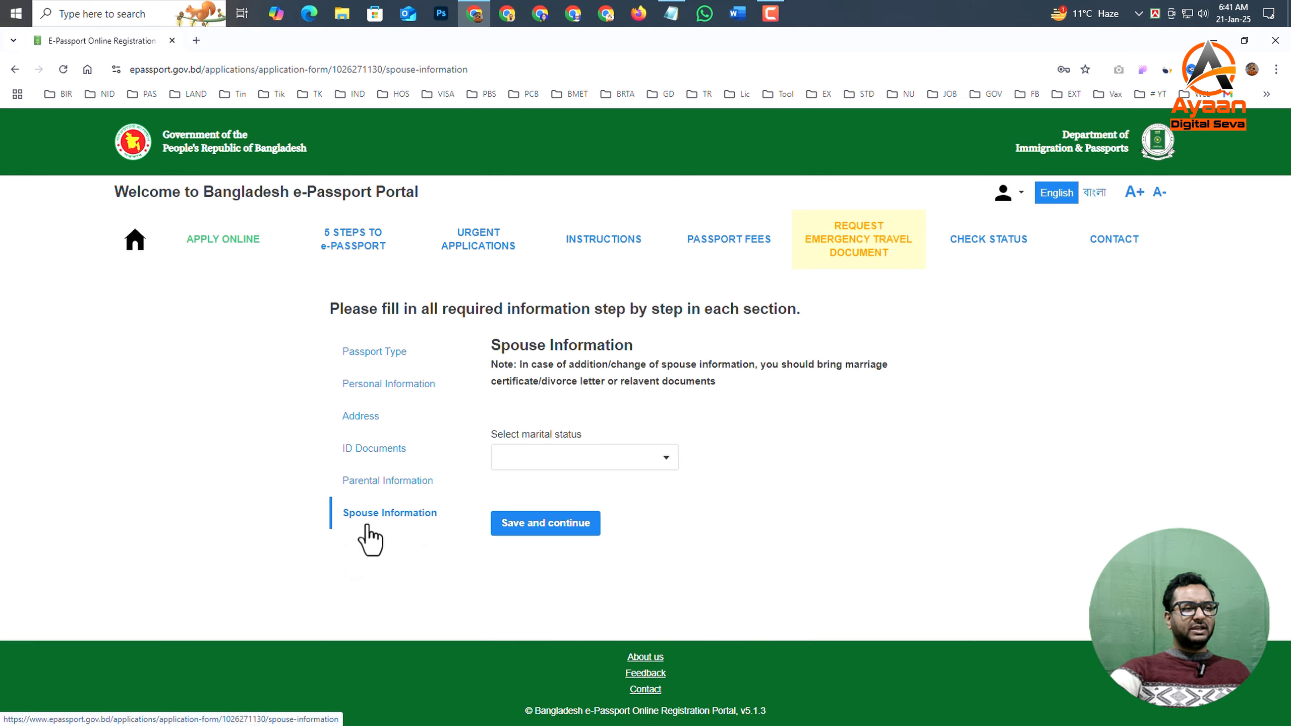
- Set the marital status to SINGLE and save the spouse information section
left_click(552, 459)
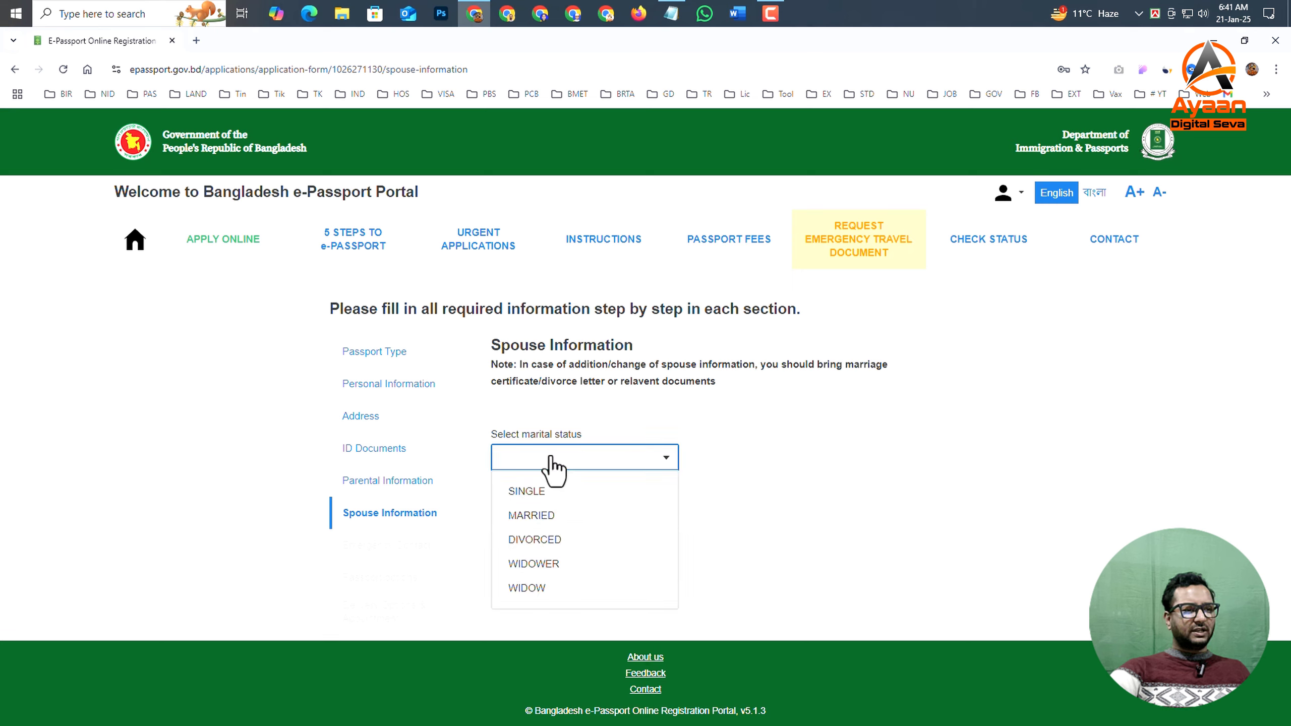
left_click(544, 492)
left_click(556, 529)
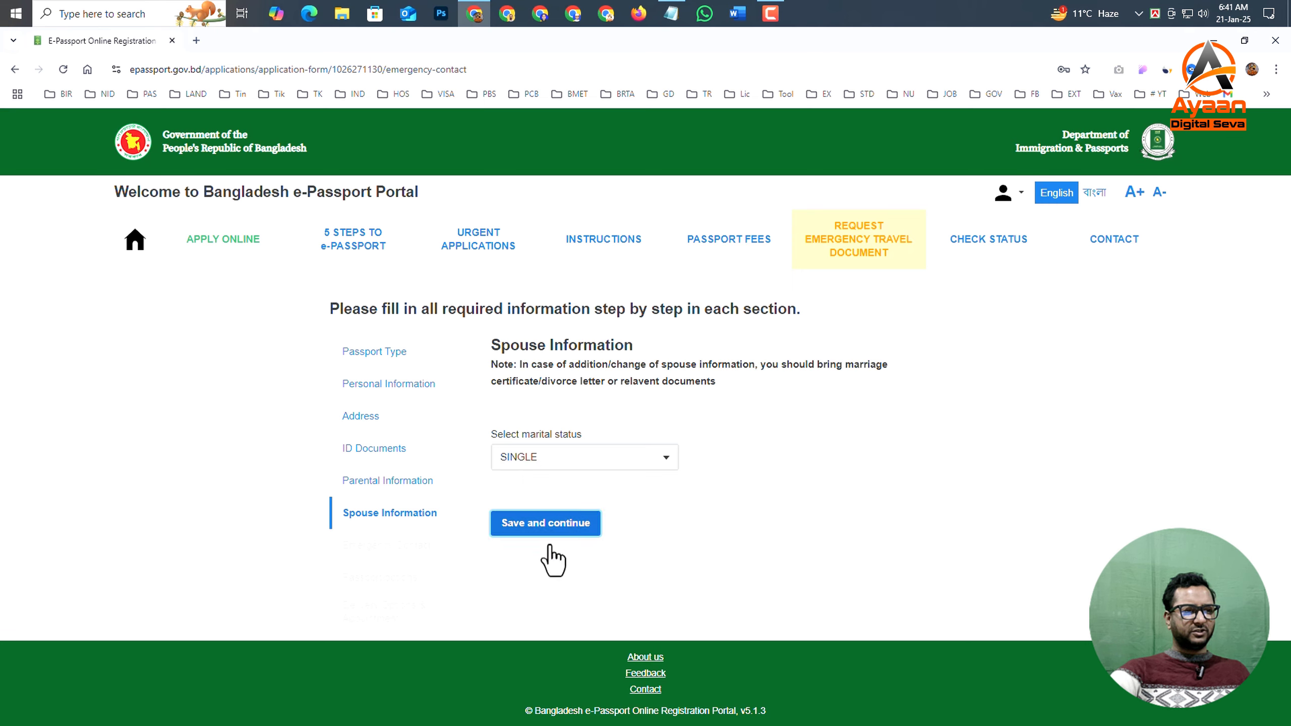
- Choose the father as the emergency contact relationship
left_click(541, 419)
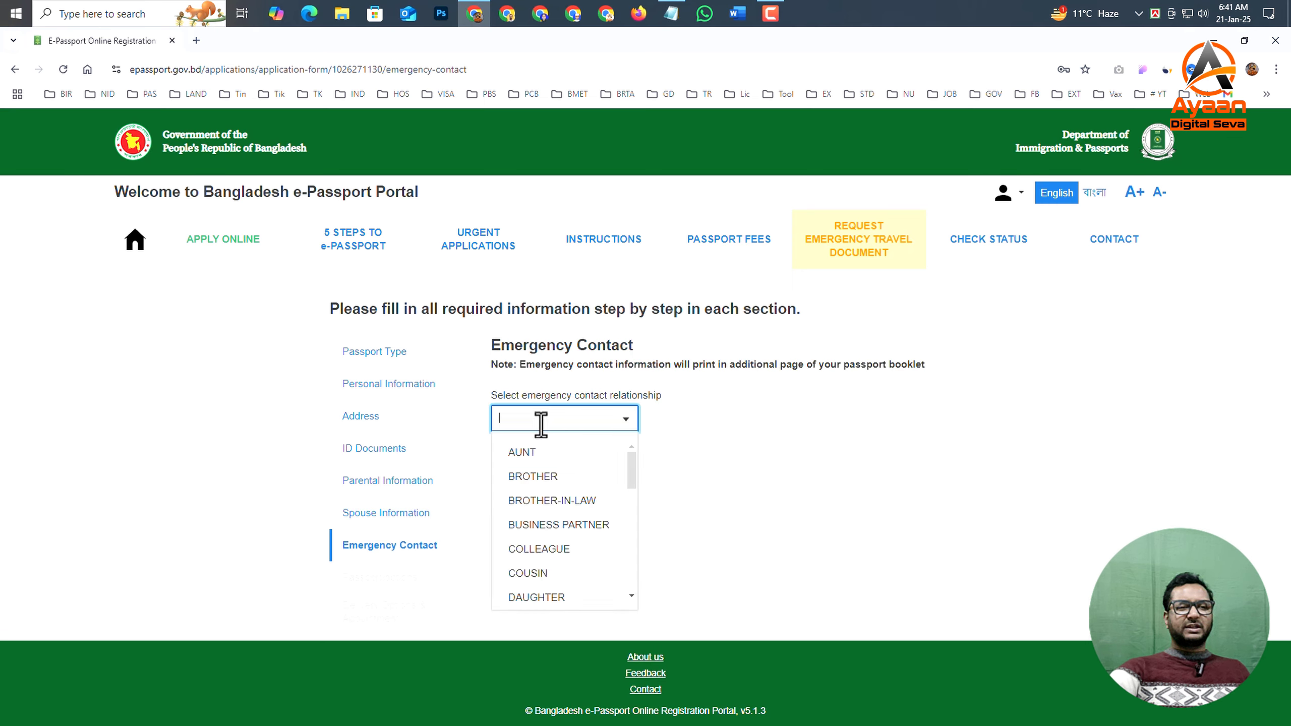
left_click(769, 450)
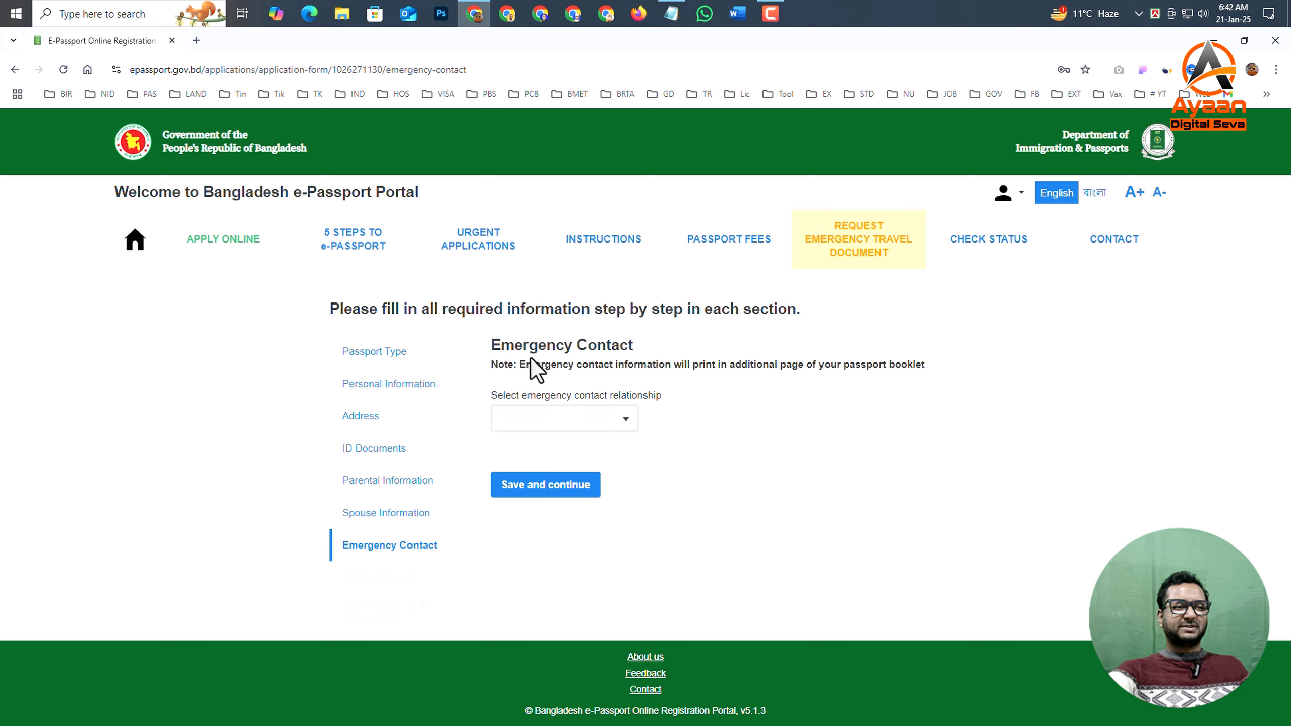
left_click(563, 422)
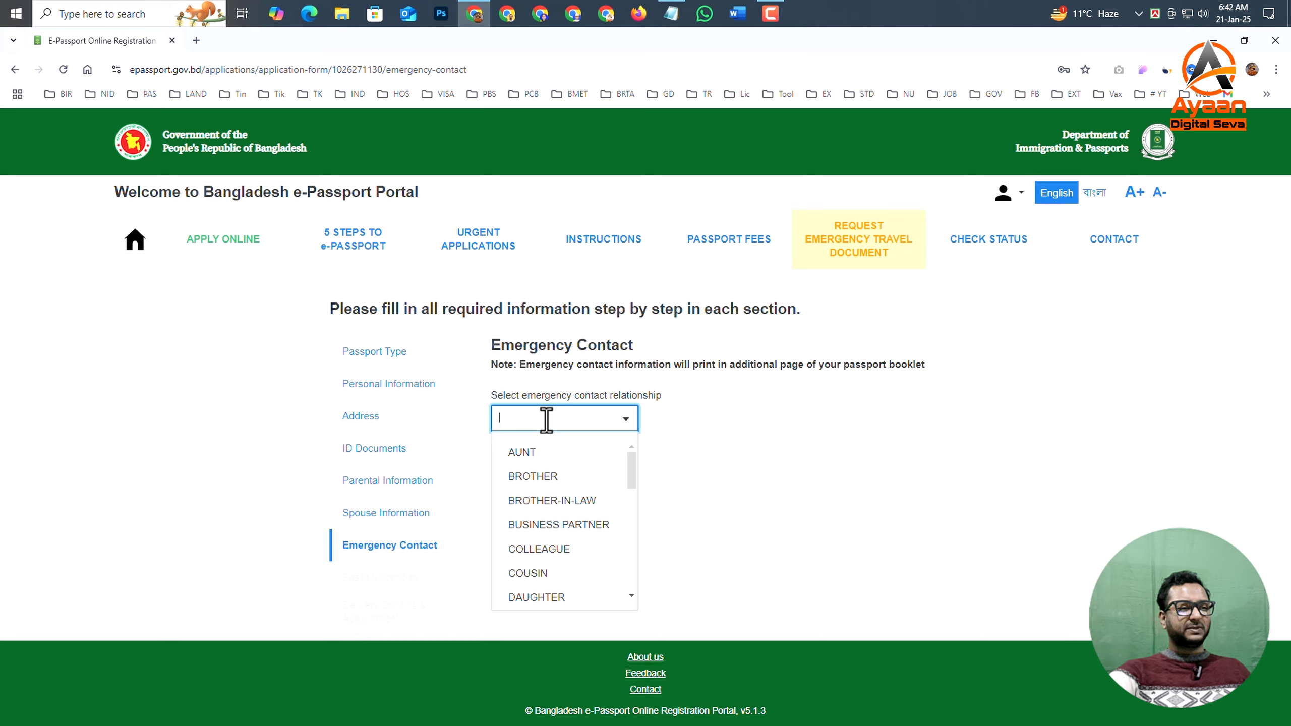
type("f")
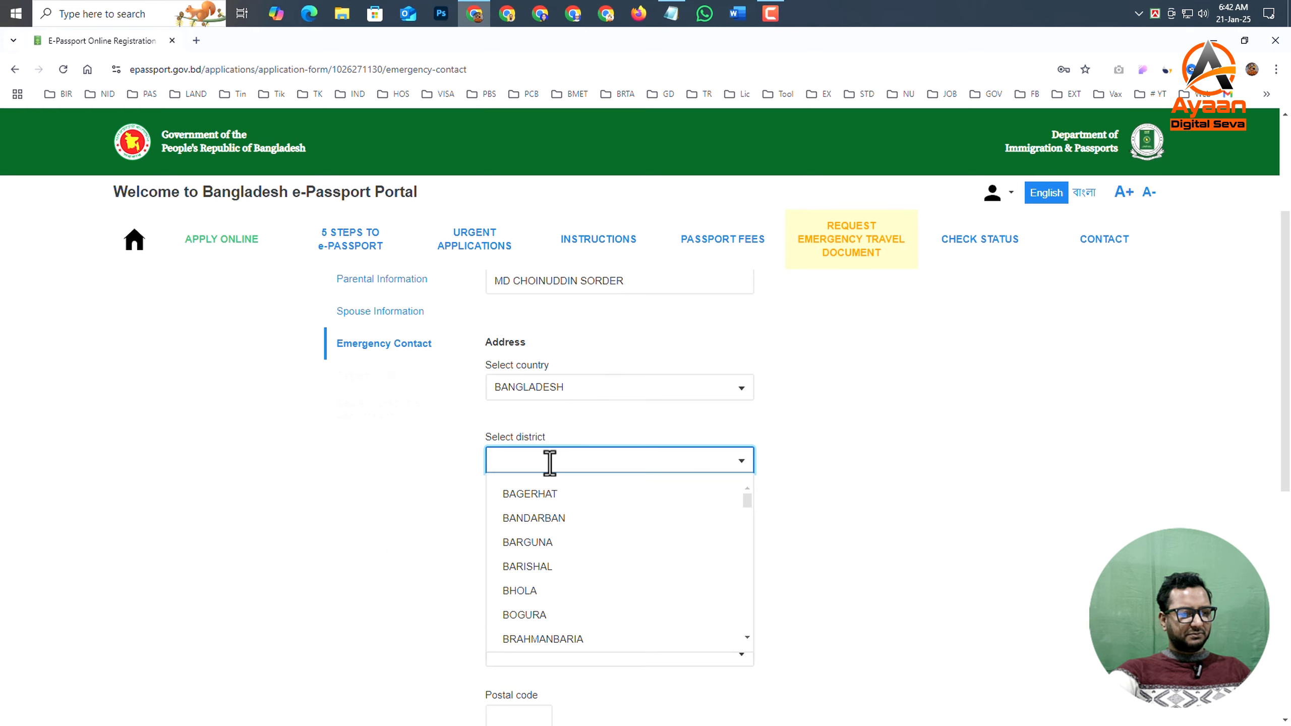
- Fill in the district, city/village/house and optional road fields of the emergency contact's address in Bangladesh
type("ku")
left_click(568, 520)
left_click(577, 588)
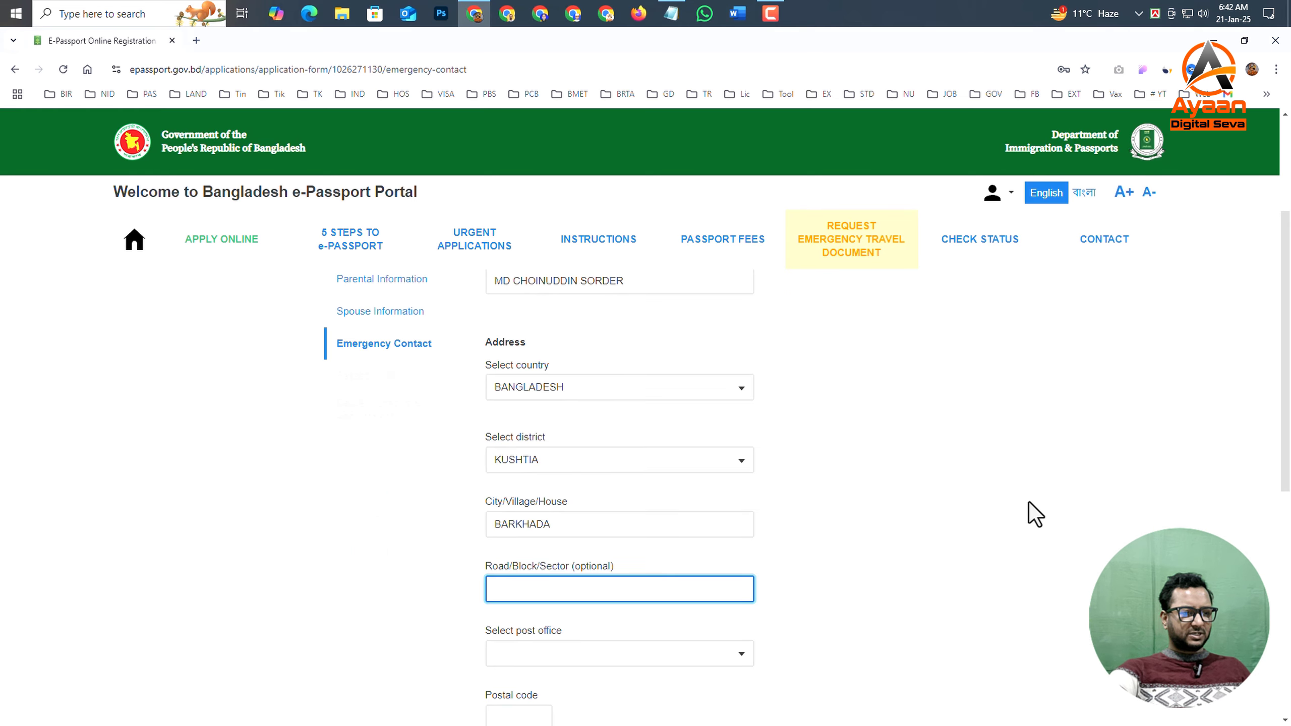
- Choose the post office and police station for the emergency contact's address
scroll(605, 518, "down", 3)
left_click(605, 518)
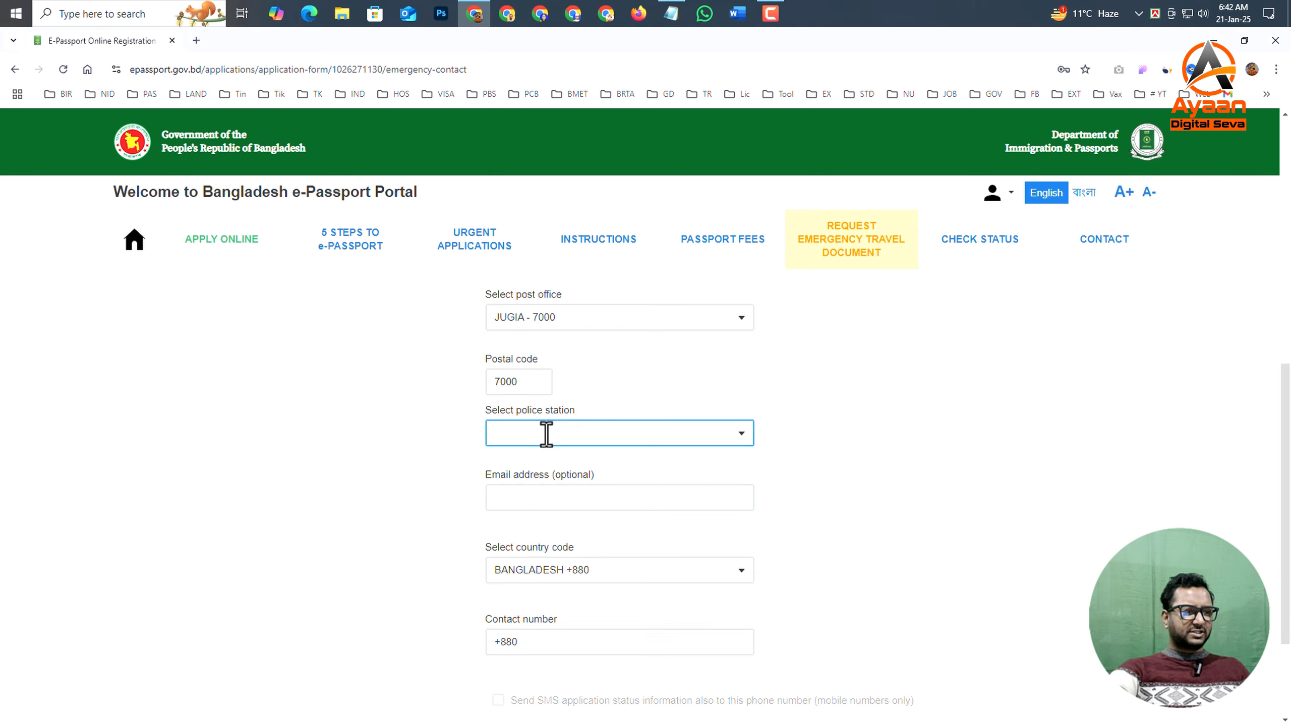
left_click(546, 435)
left_click(542, 589)
scroll(539, 478, "down", 3)
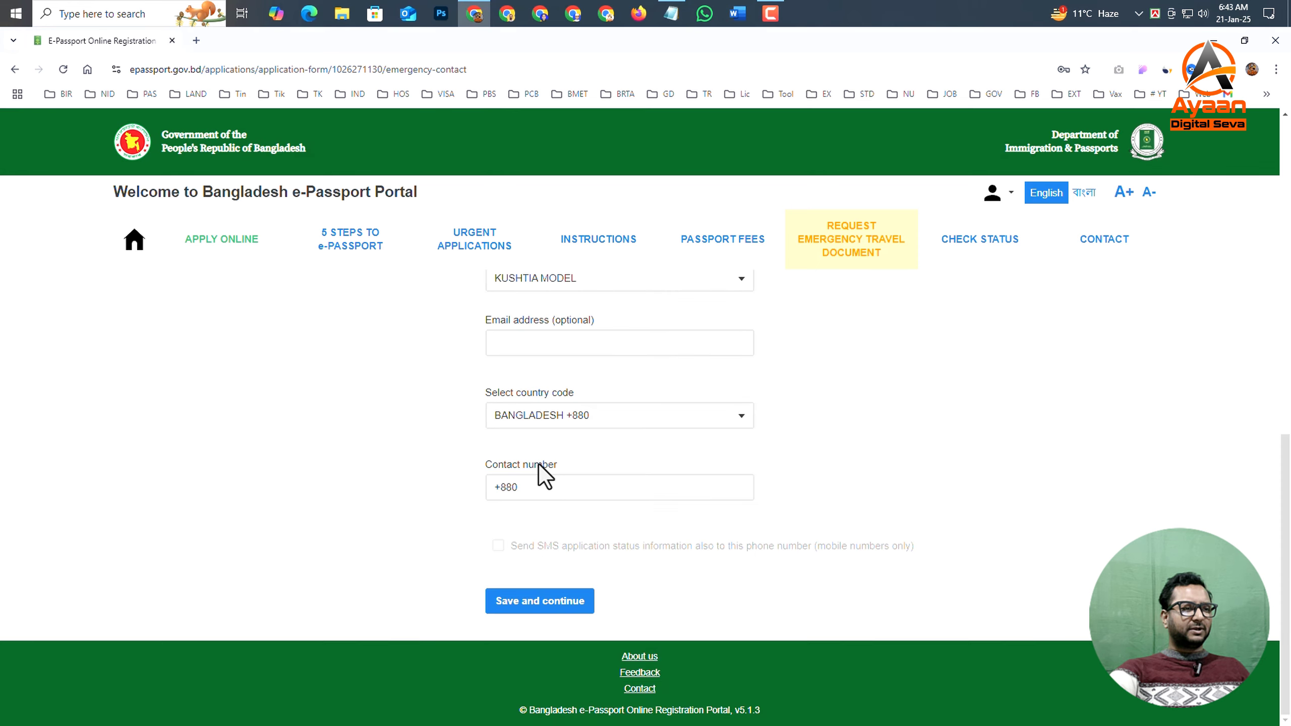
- Enter the emergency contact's phone number under BANGLADESH +880, leave the optional email empty, and save the section
left_click(530, 487)
scroll(729, 395, "up", 1)
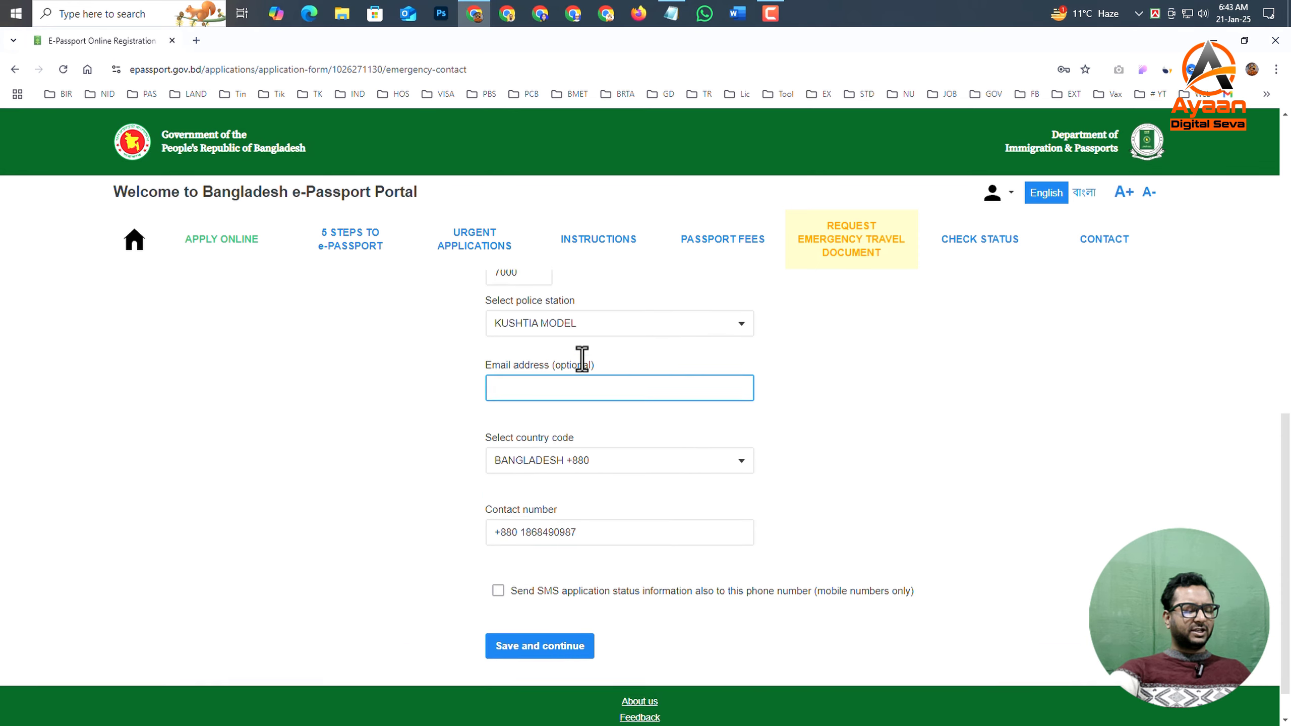
scroll(560, 397, "up", 1)
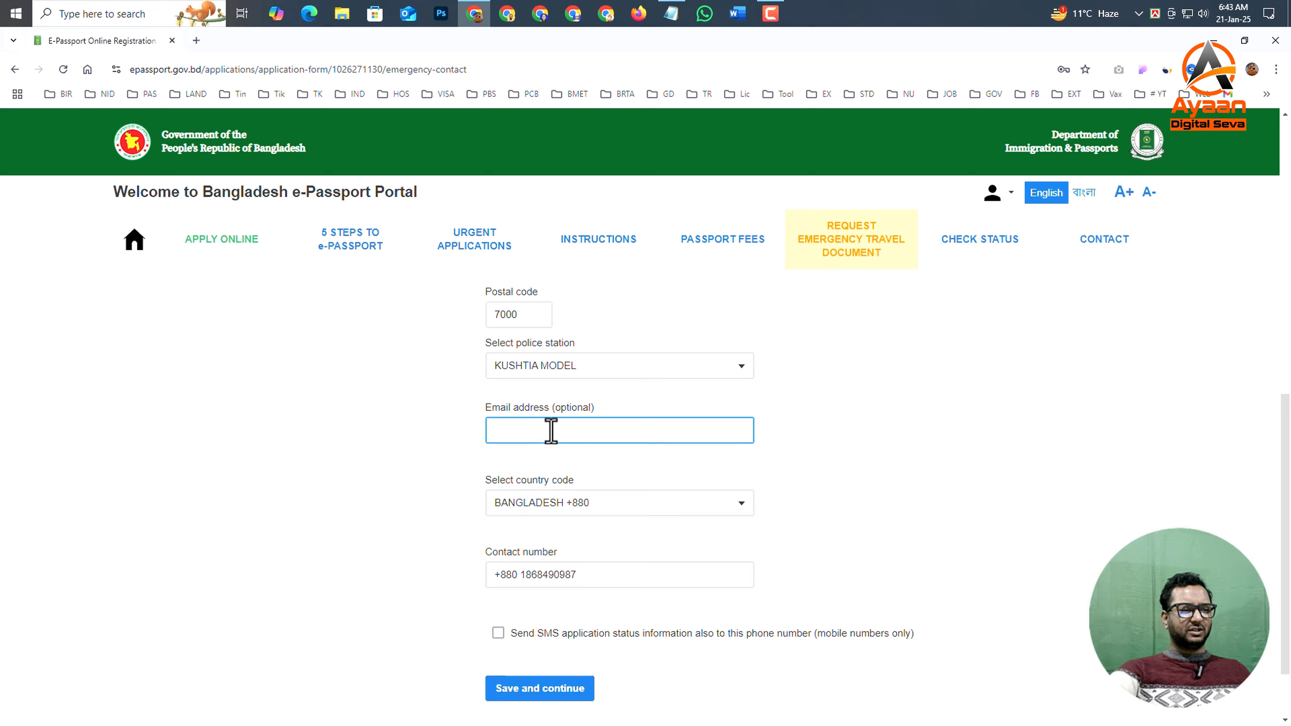
scroll(649, 661, "down", 1)
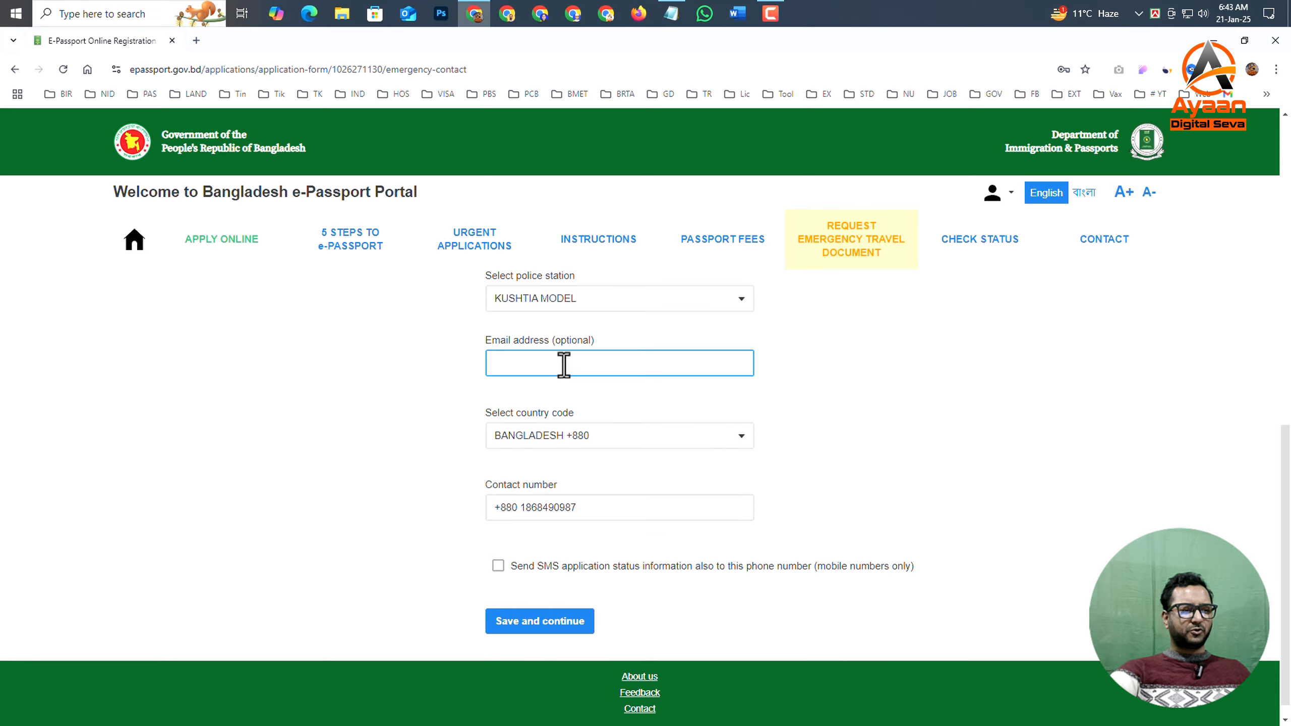
left_click(486, 610)
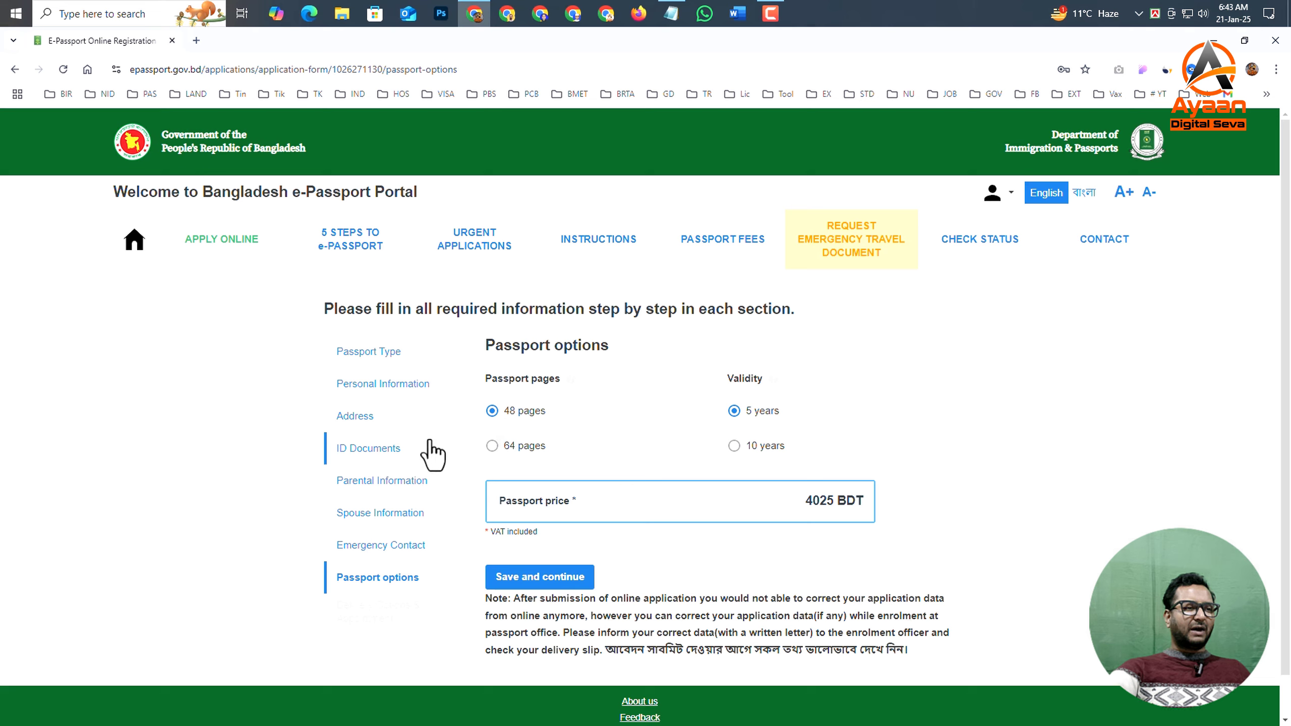
- Set the passport to 48 pages with 10 years validity and save the passport options
left_click(732, 412)
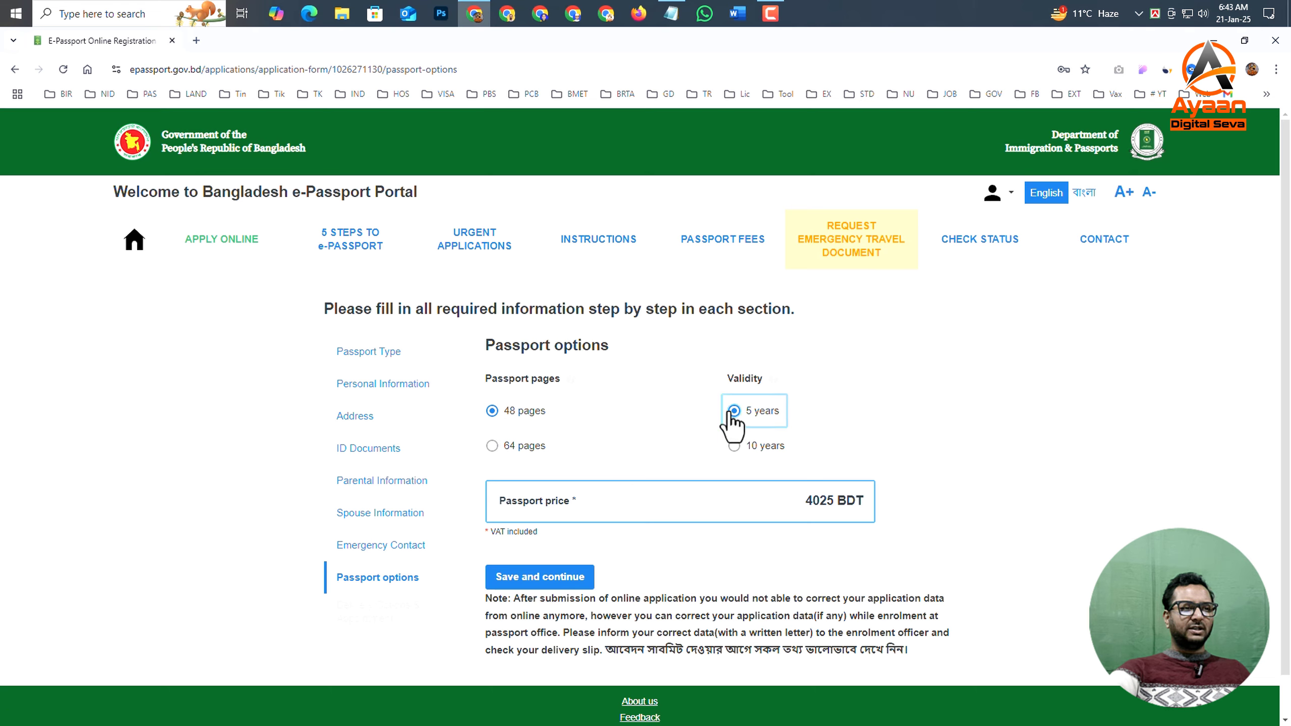
left_click(492, 446)
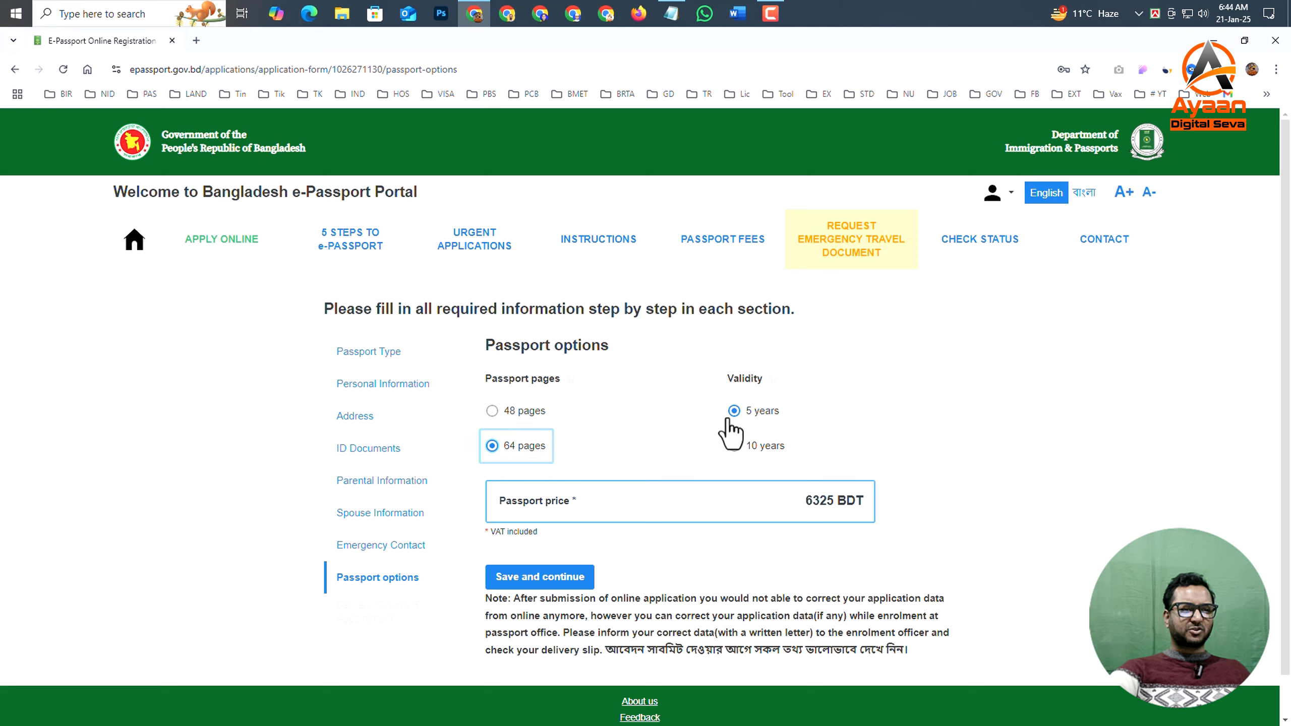
left_click(734, 445)
left_click(494, 413)
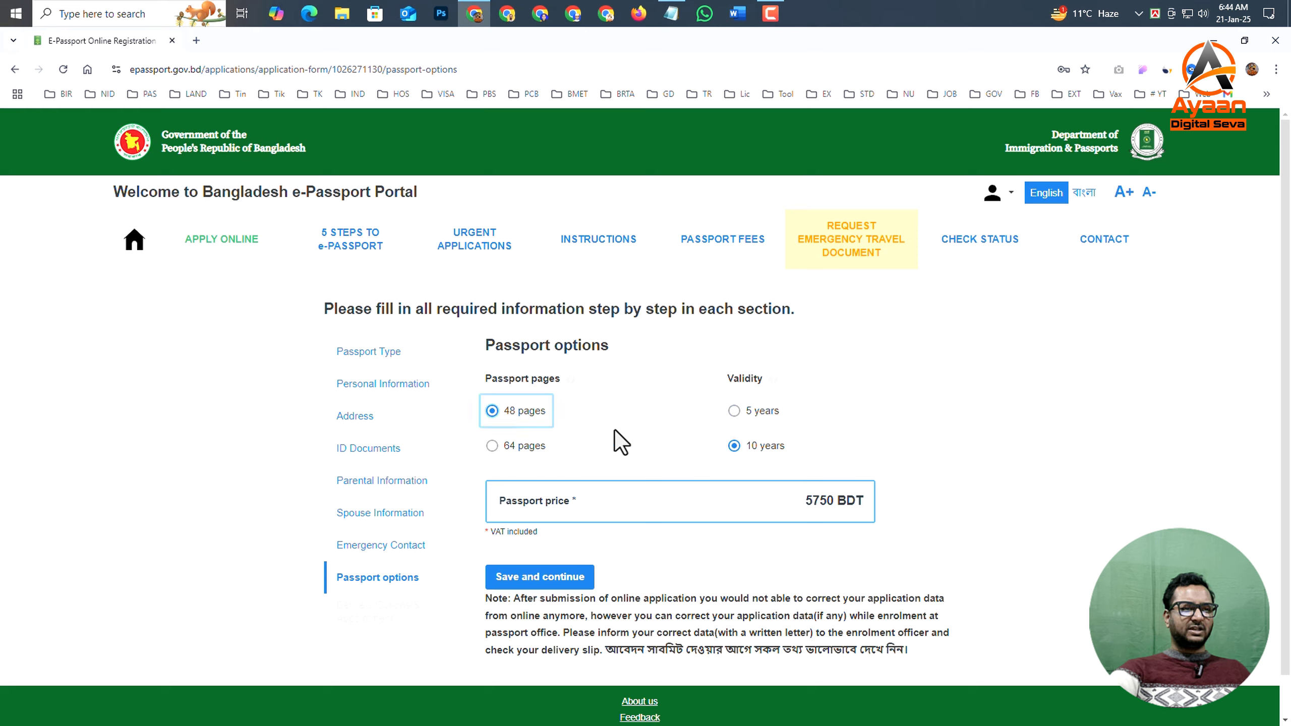
left_click(734, 446)
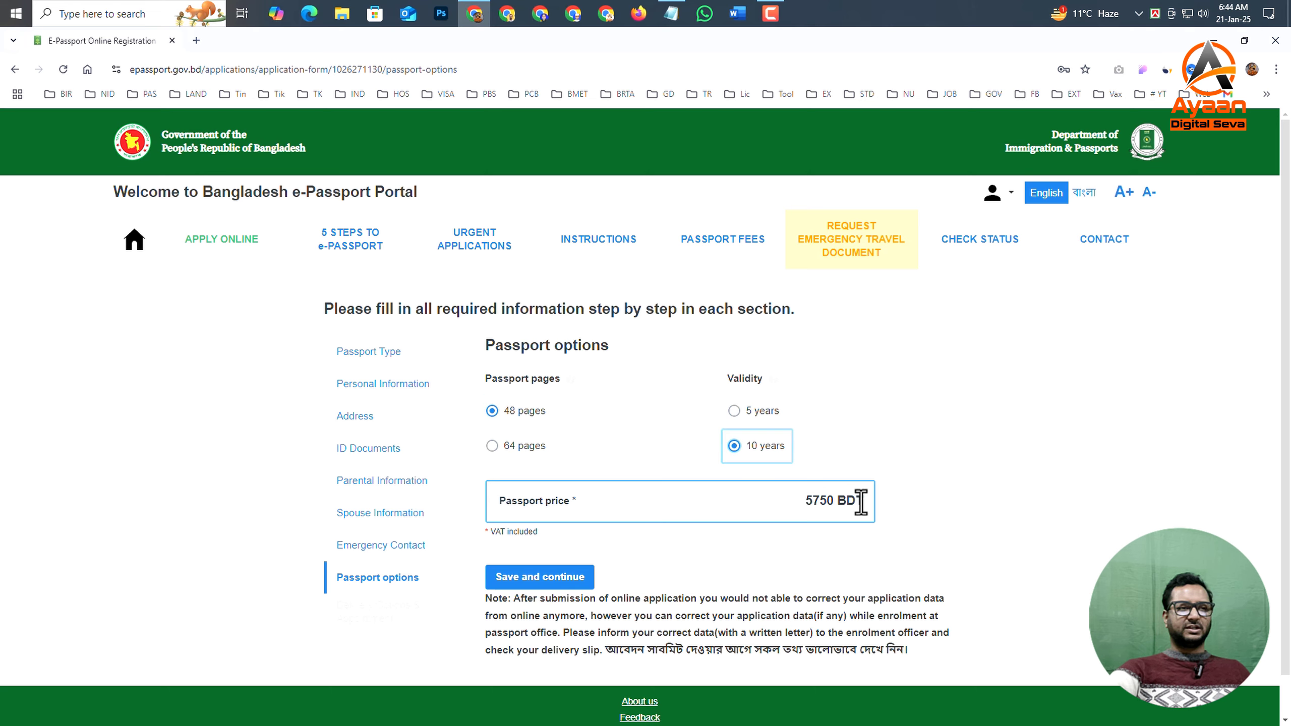
scroll(559, 535, "down", 2)
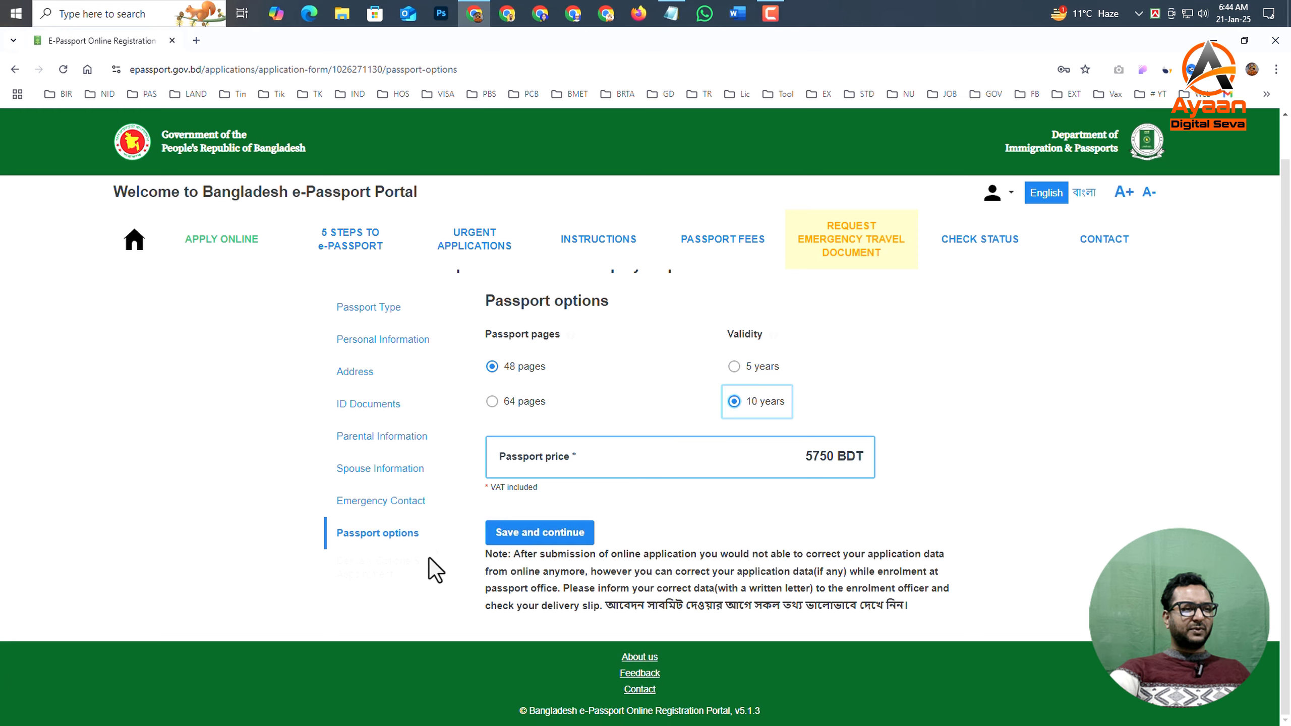
left_click(562, 536)
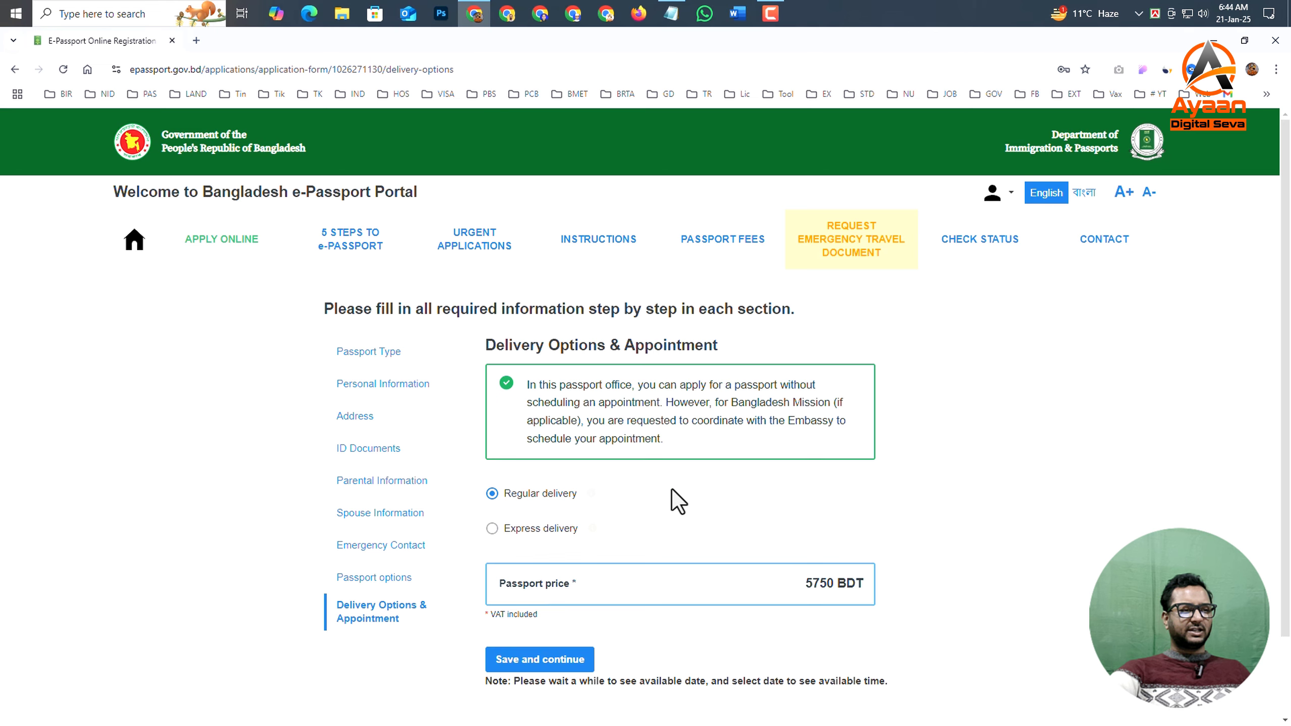
- Choose Express delivery and save the delivery options and appointment section
scroll(651, 508, "down", 2)
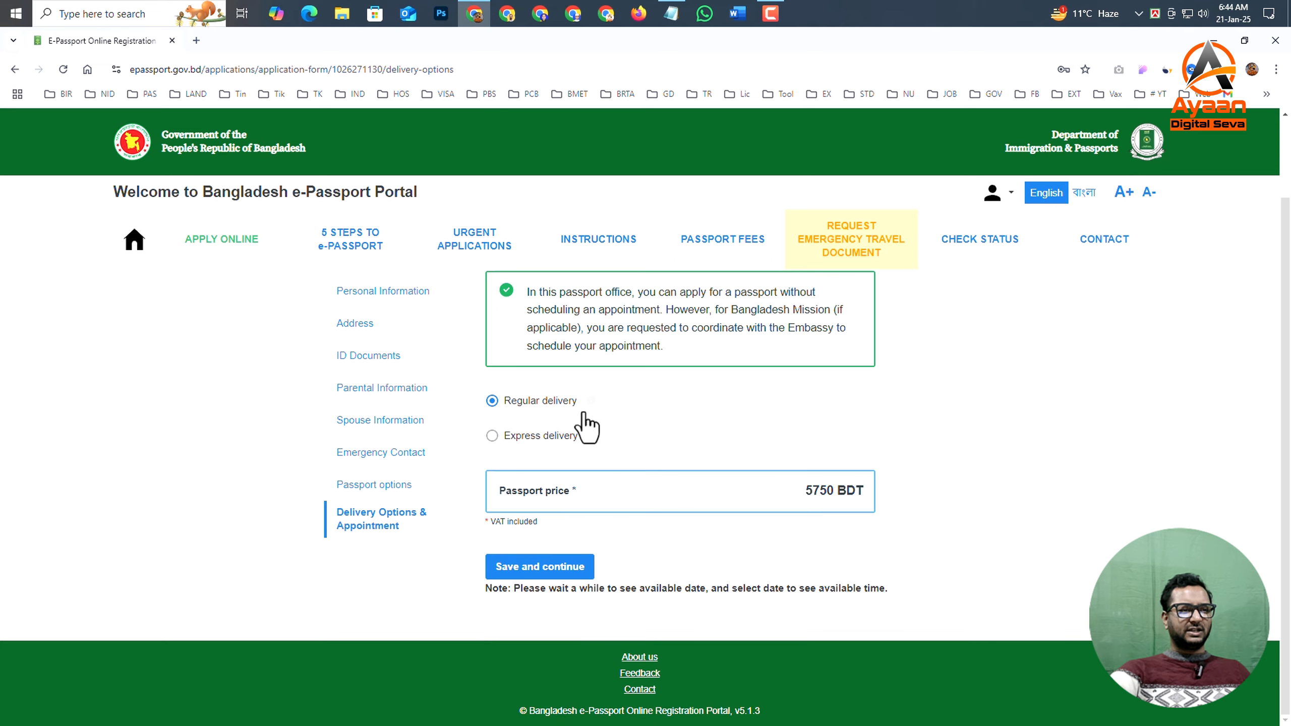
mouse_move(589, 404)
mouse_move(589, 434)
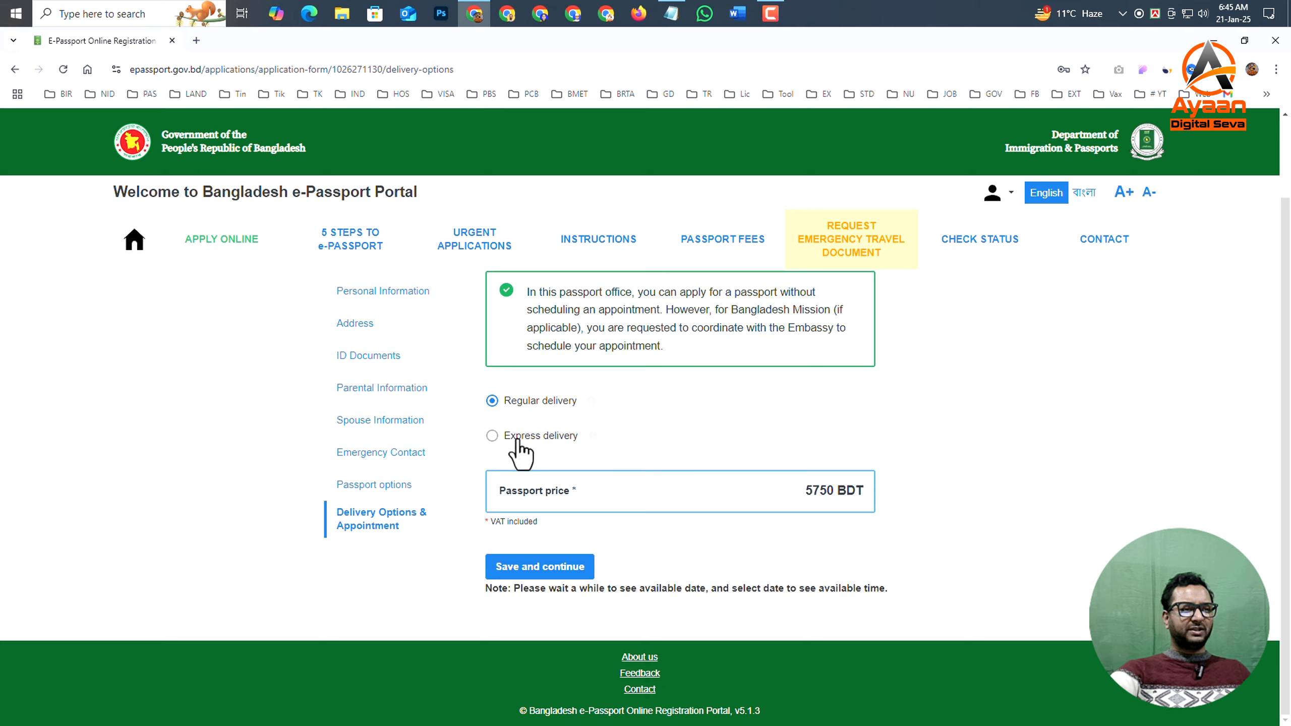
left_click(492, 437)
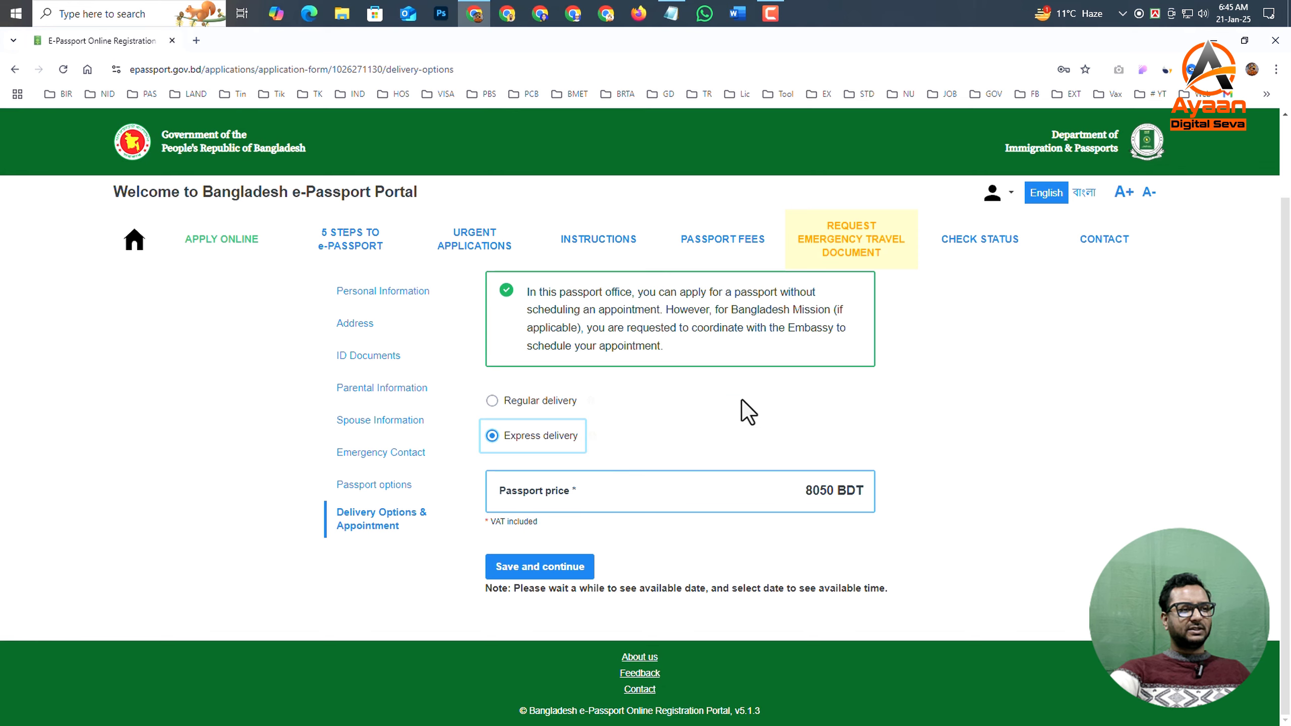
scroll(348, 484, "up", 1)
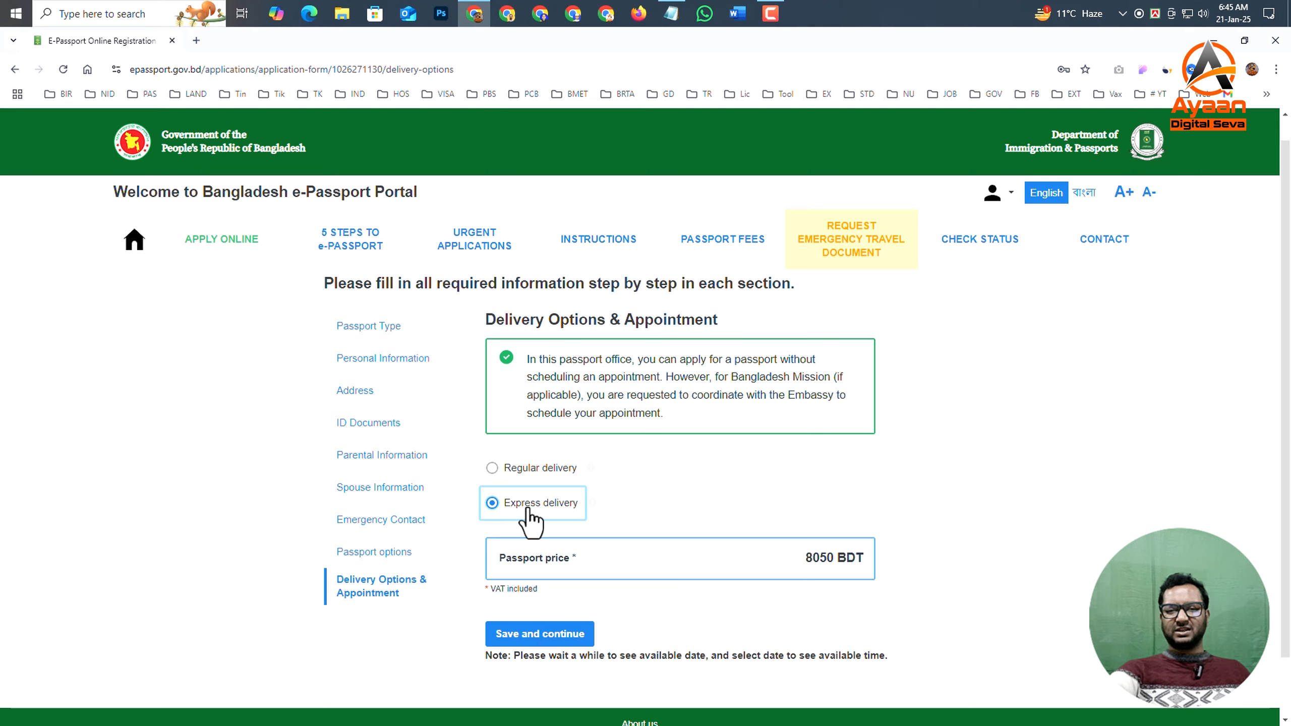
scroll(777, 516, "down", 1)
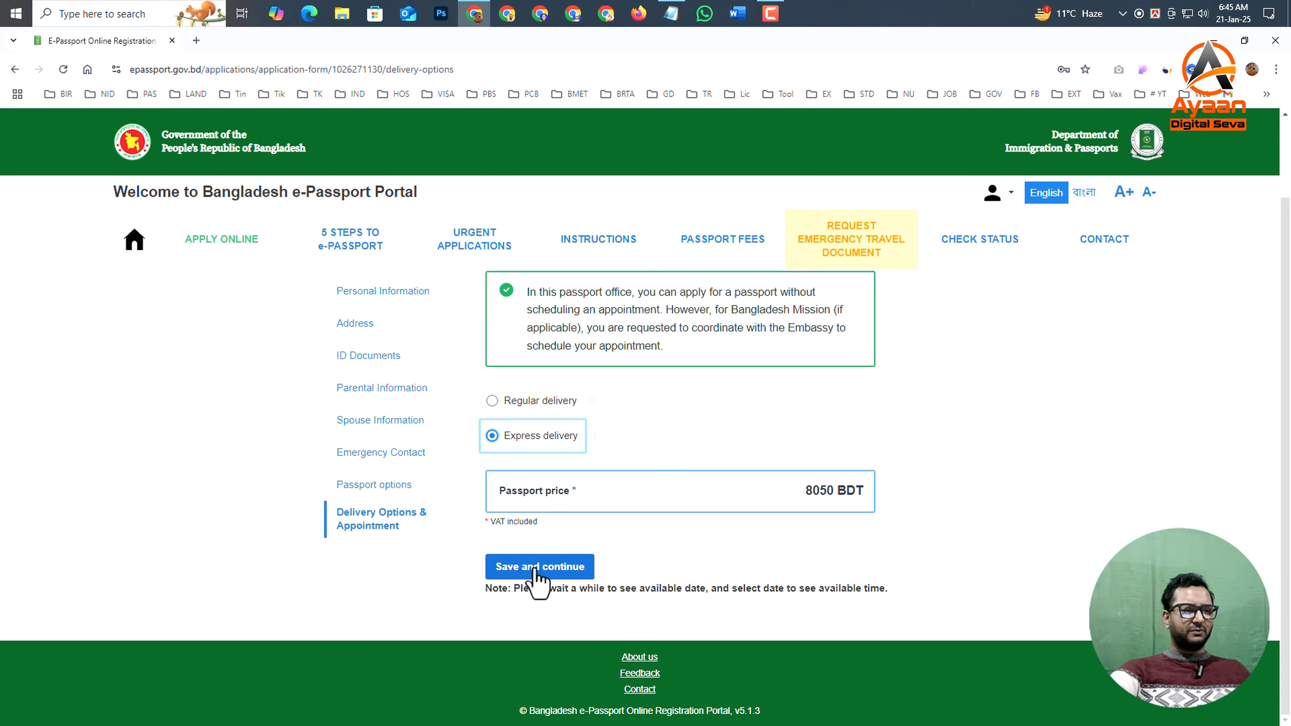
left_click(554, 573)
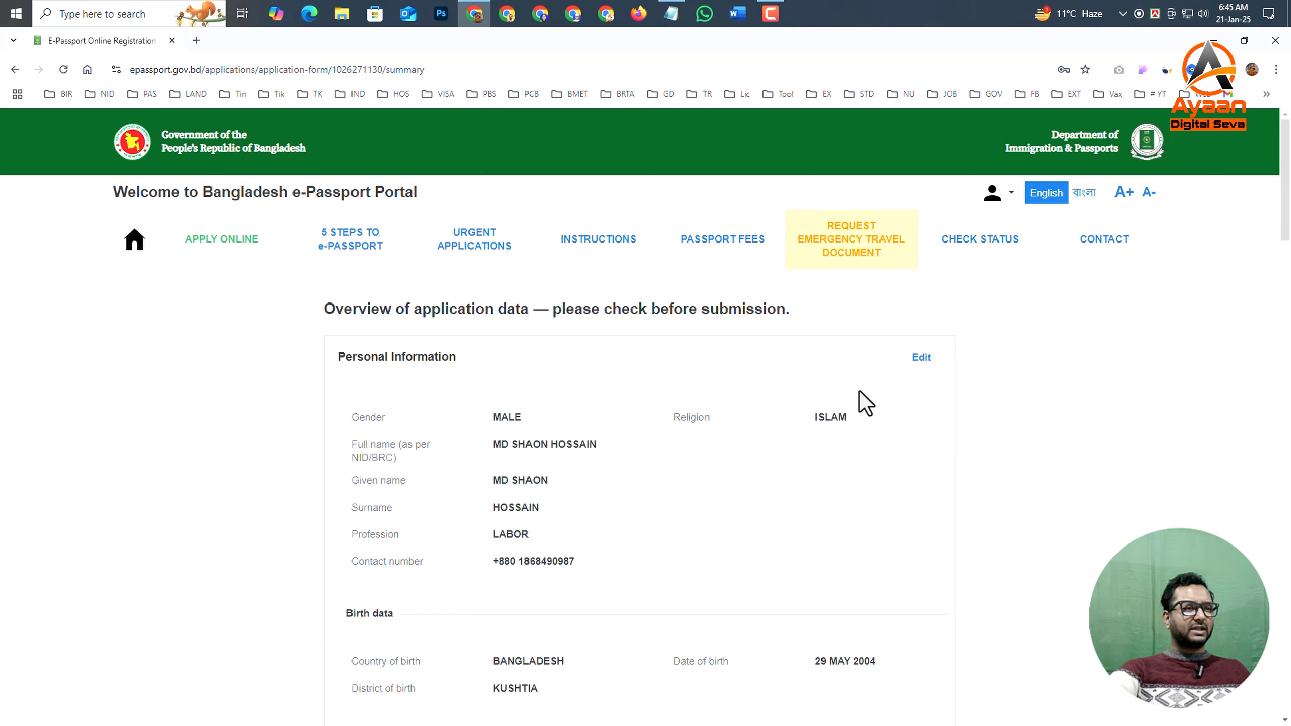
- Review the overview of application data from the personal information through to the declaration of consent
scroll(620, 486, "down", 5)
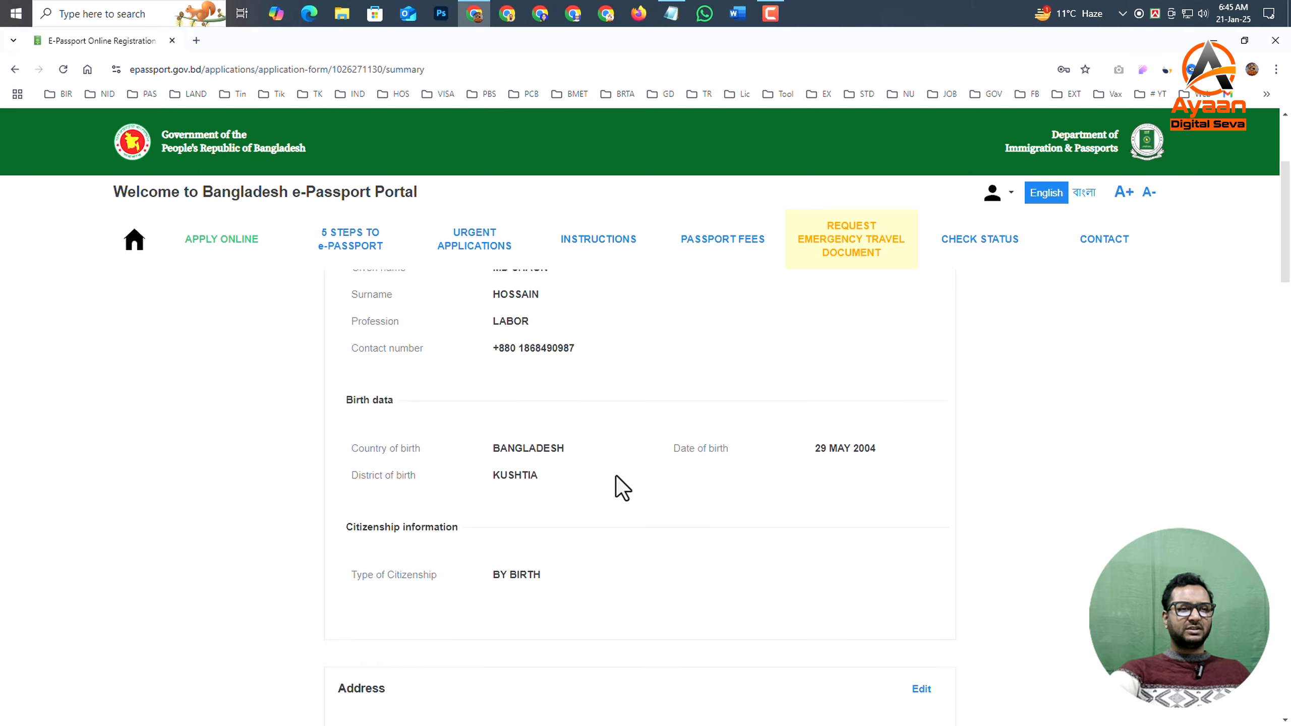
scroll(902, 600, "down", 20)
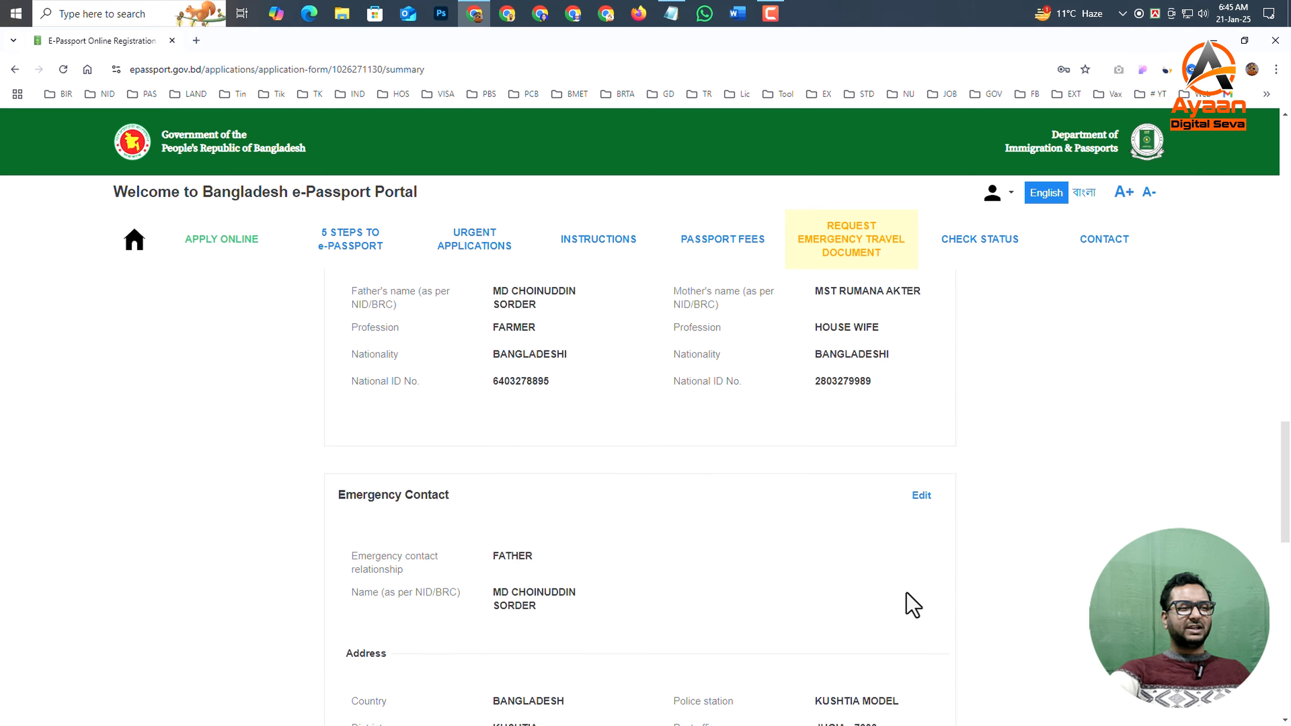
scroll(777, 553, "down", 12)
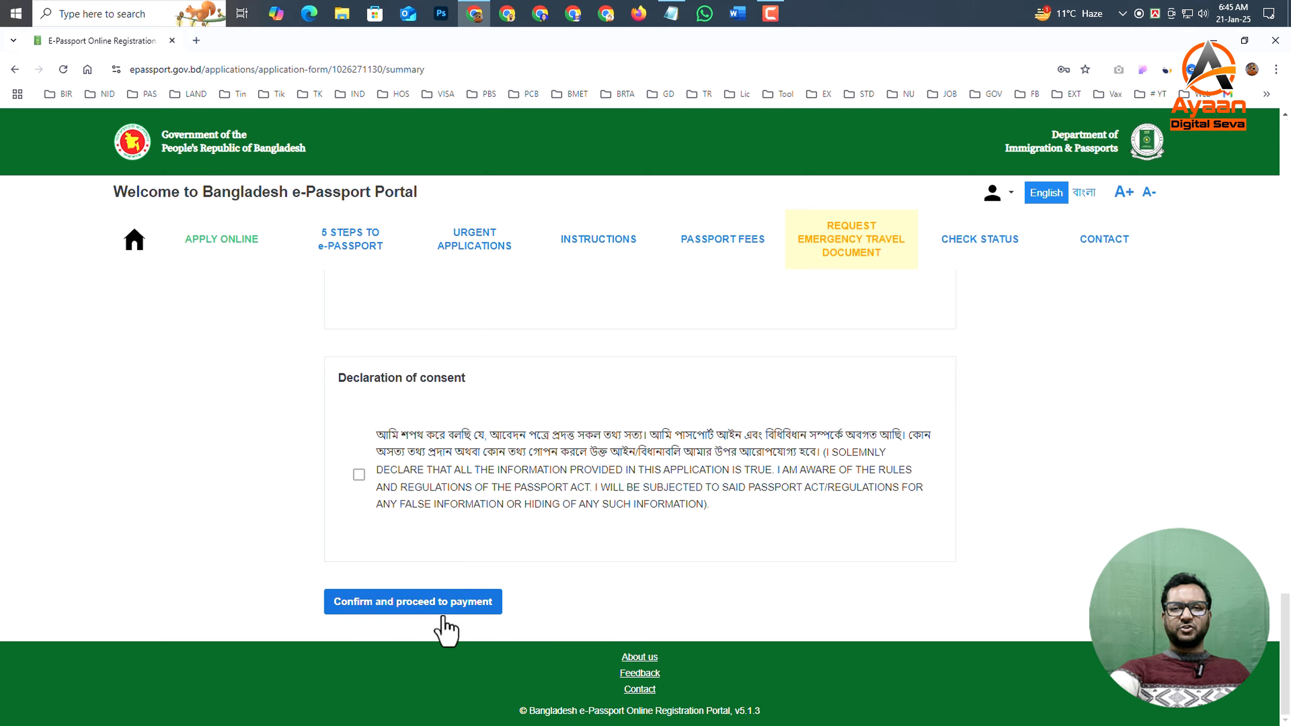
scroll(640, 527, "up", 10)
scroll(639, 527, "up", 15)
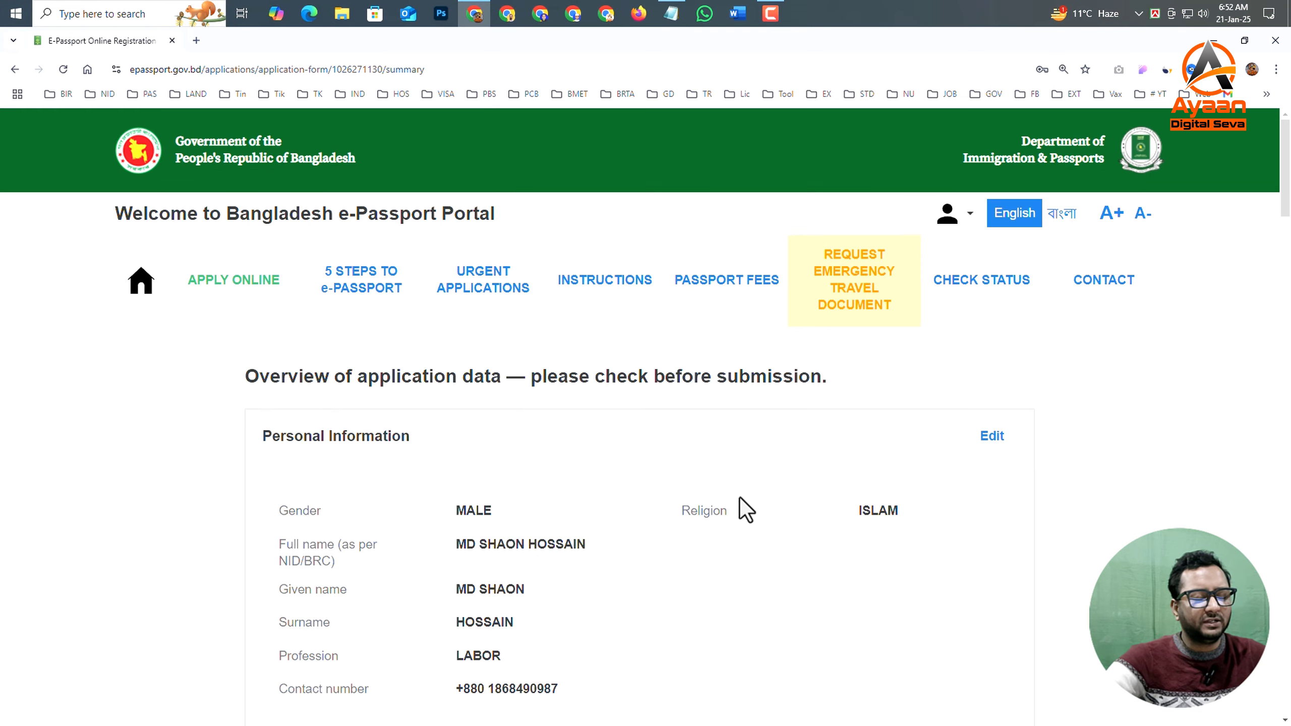
scroll(590, 514, "down", 1)
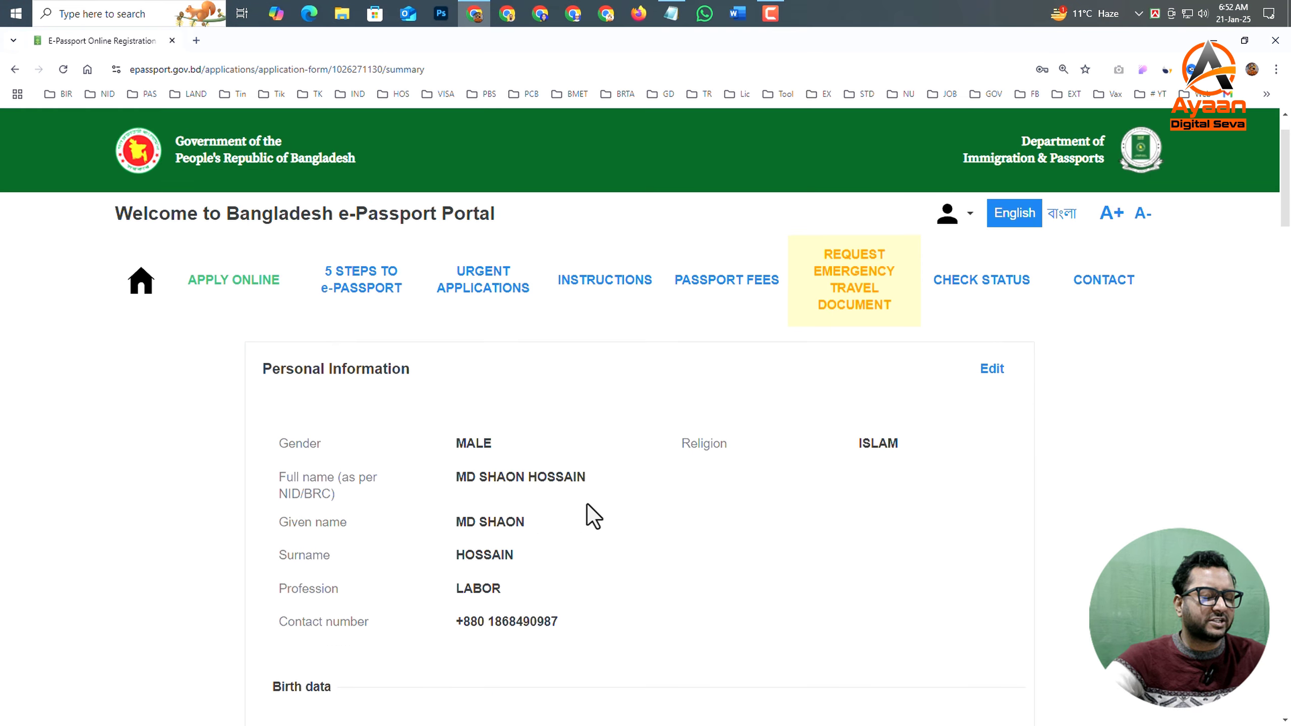
scroll(555, 471, "down", 8)
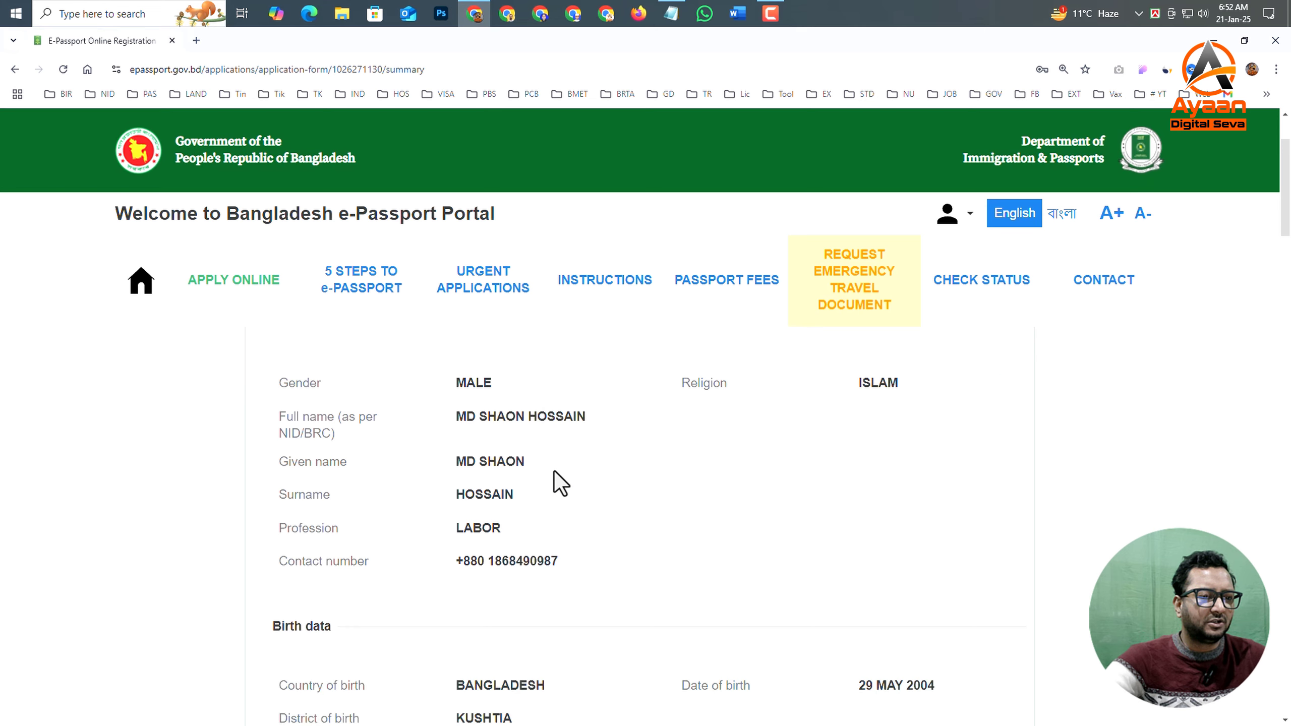
scroll(656, 512, "down", 15)
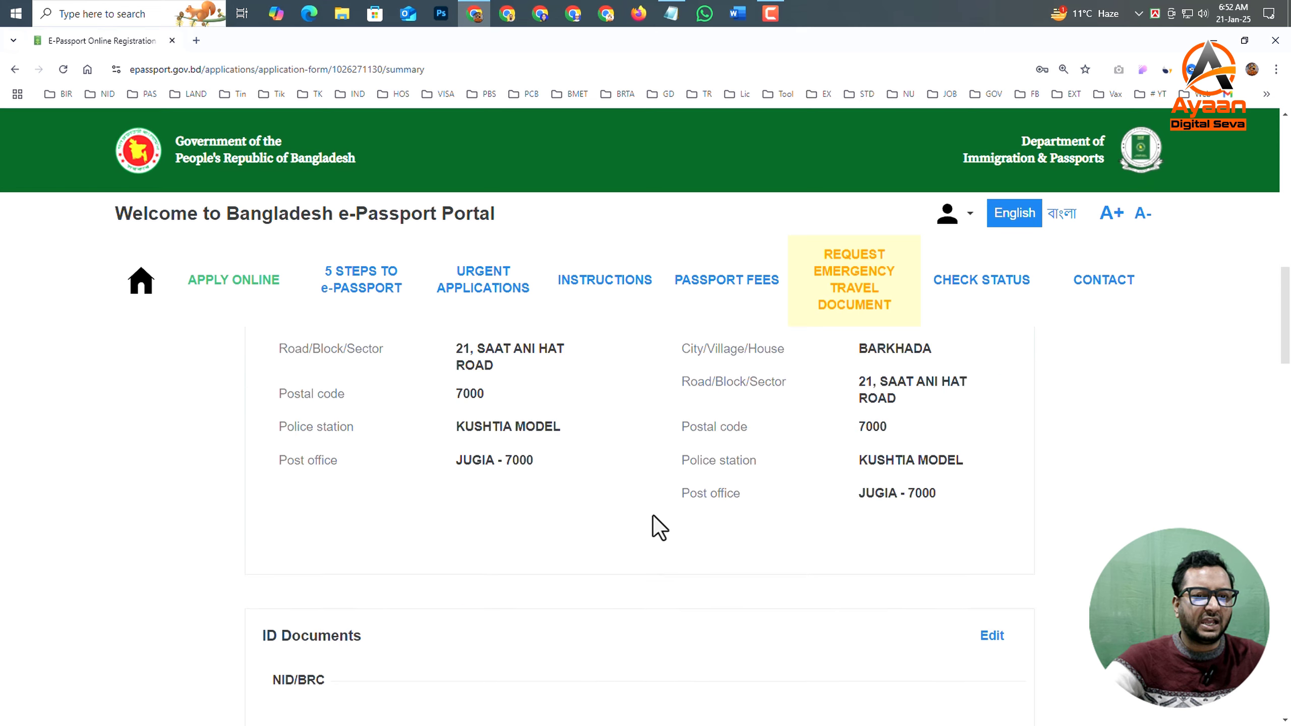
scroll(656, 527, "down", 15)
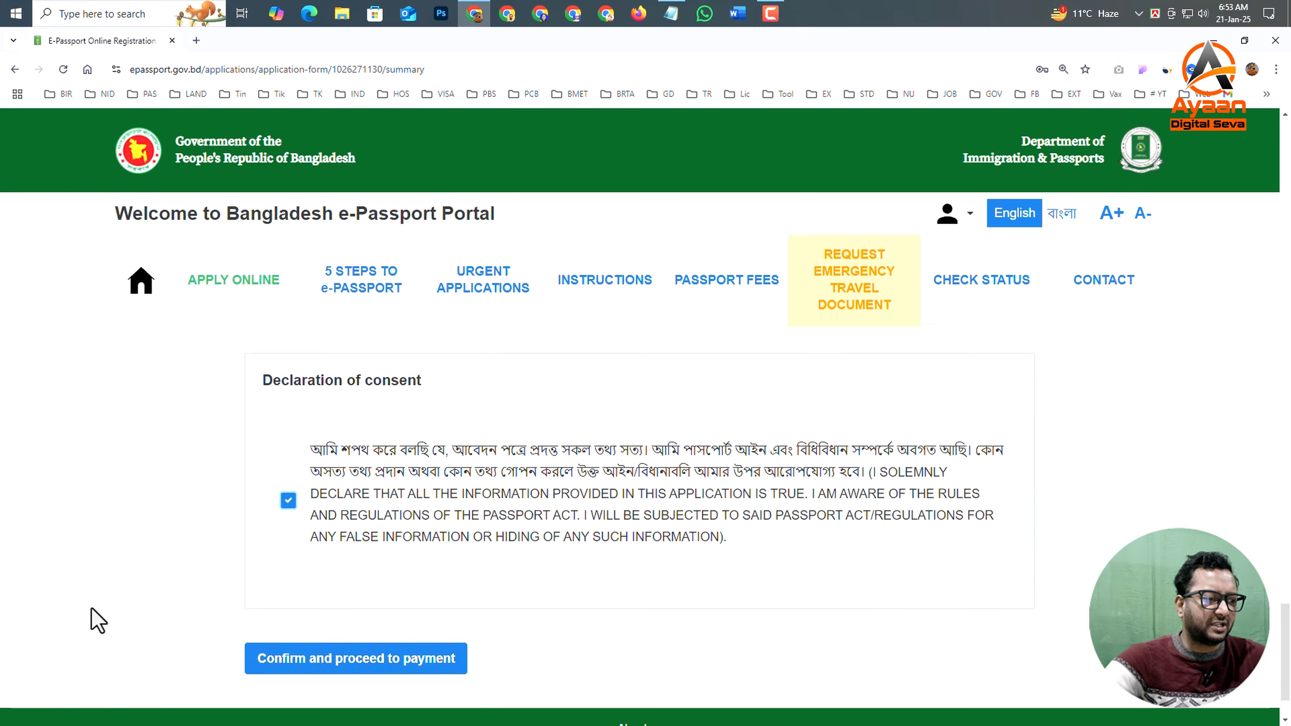
- Confirm the correctness of the application data with the declaration of consent accepted, and proceed to payment
scroll(386, 570, "down", 1)
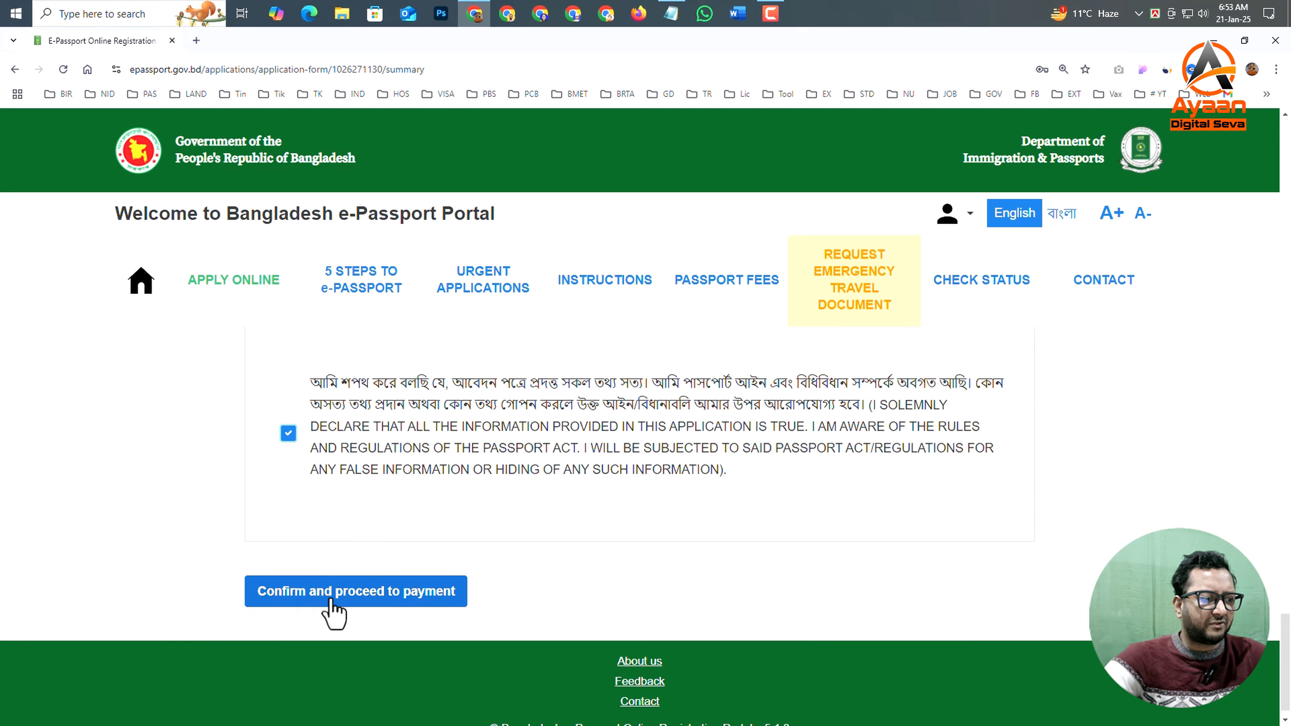
left_click(394, 591)
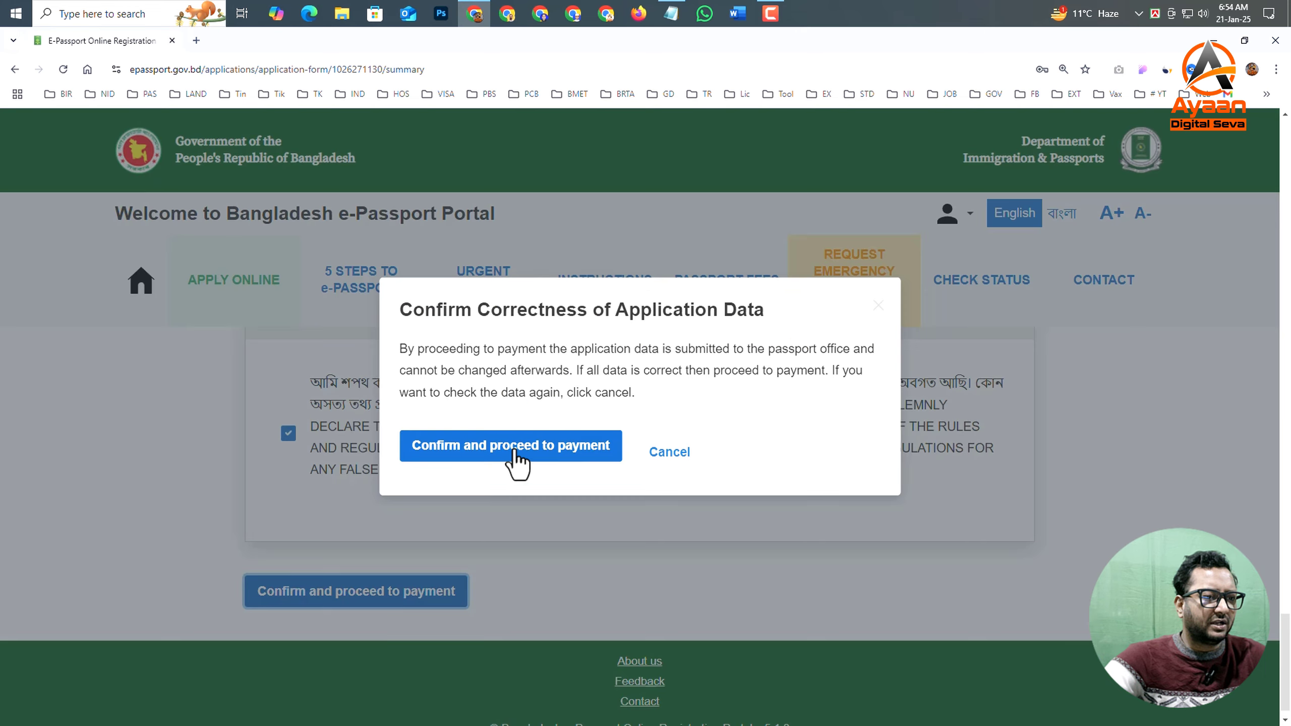
left_click(514, 448)
- Compare the offline and online payment options, select Online payment, and check the application's payment details
scroll(798, 513, "down", 12)
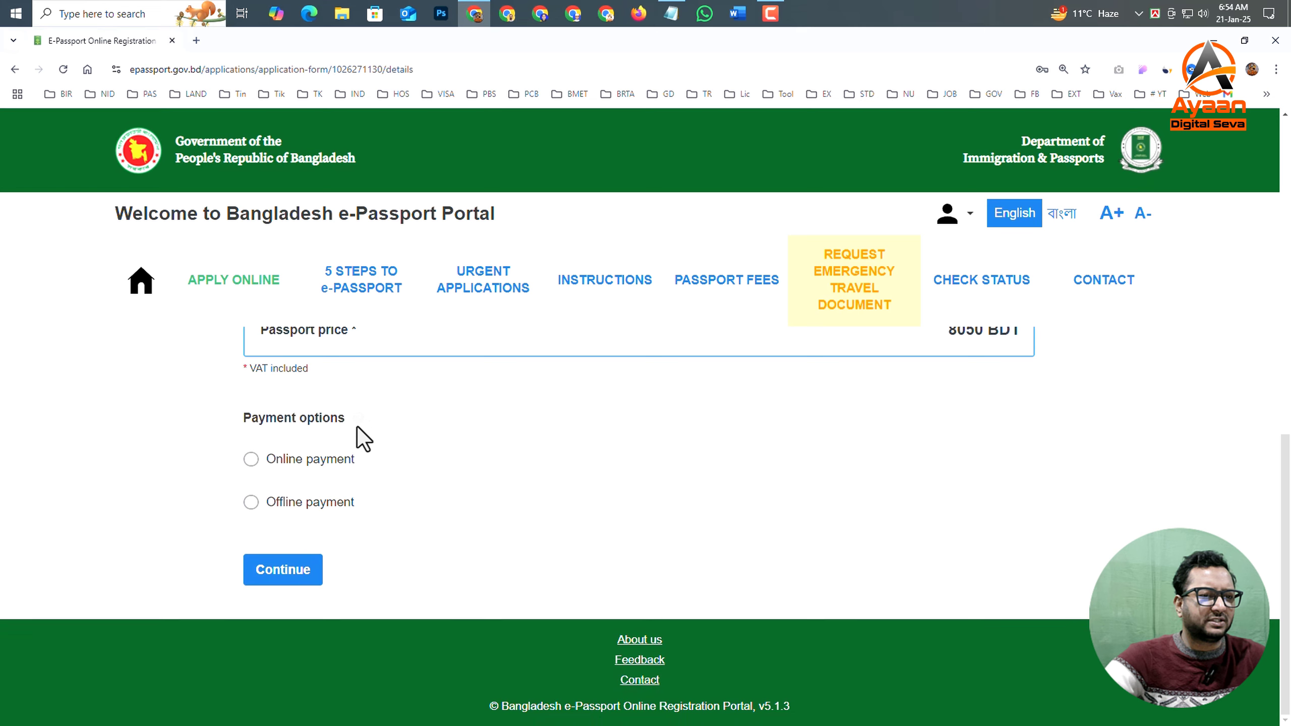
scroll(392, 480, "up", 1)
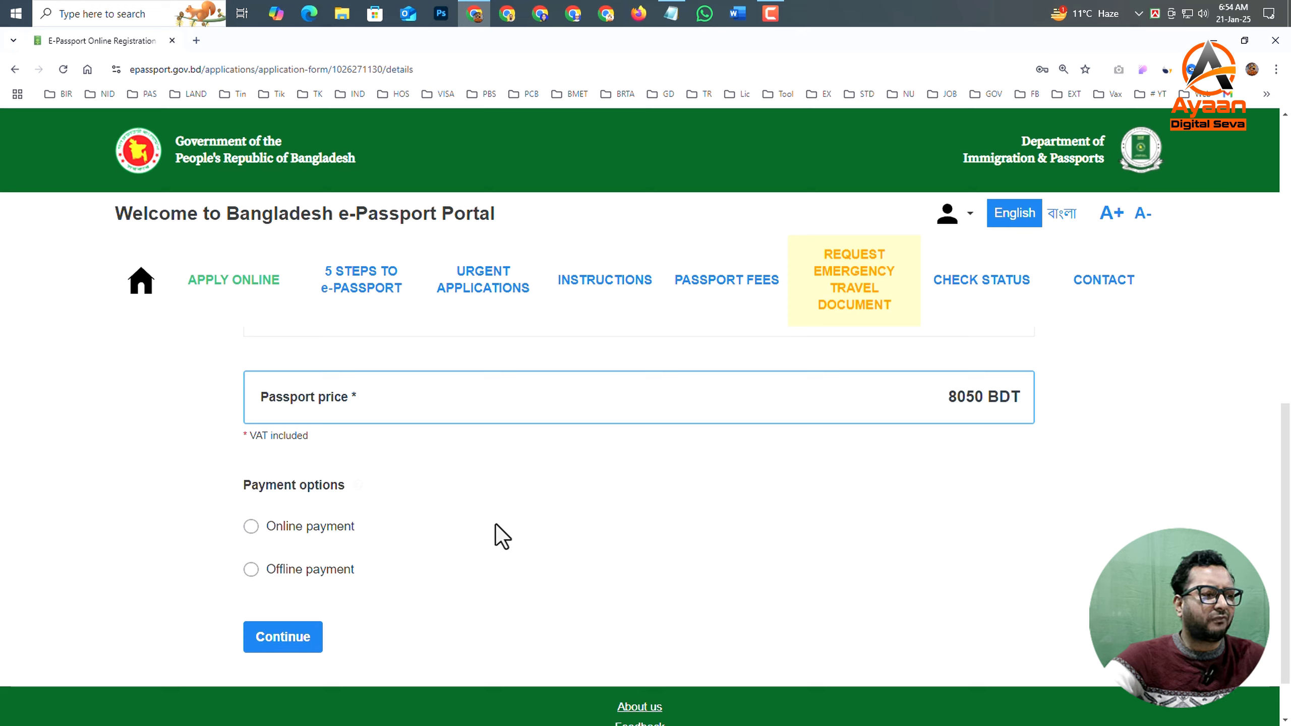
left_click(252, 572)
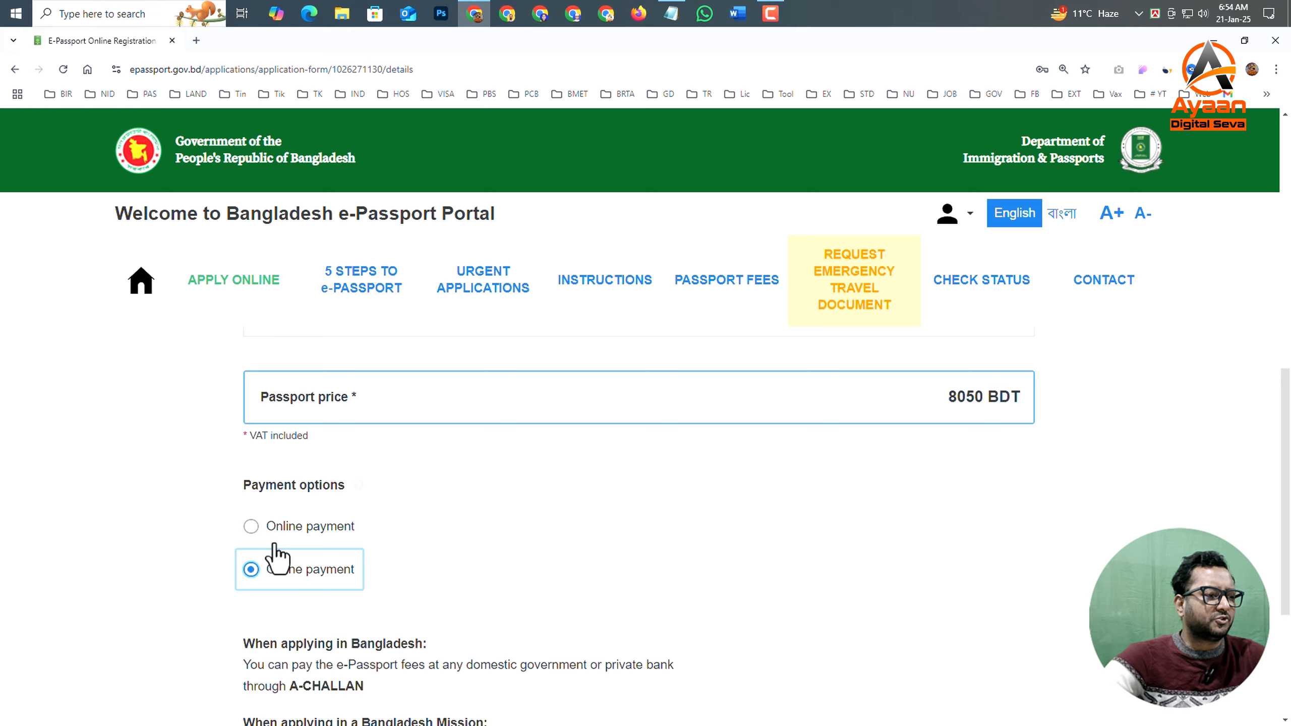
left_click(252, 529)
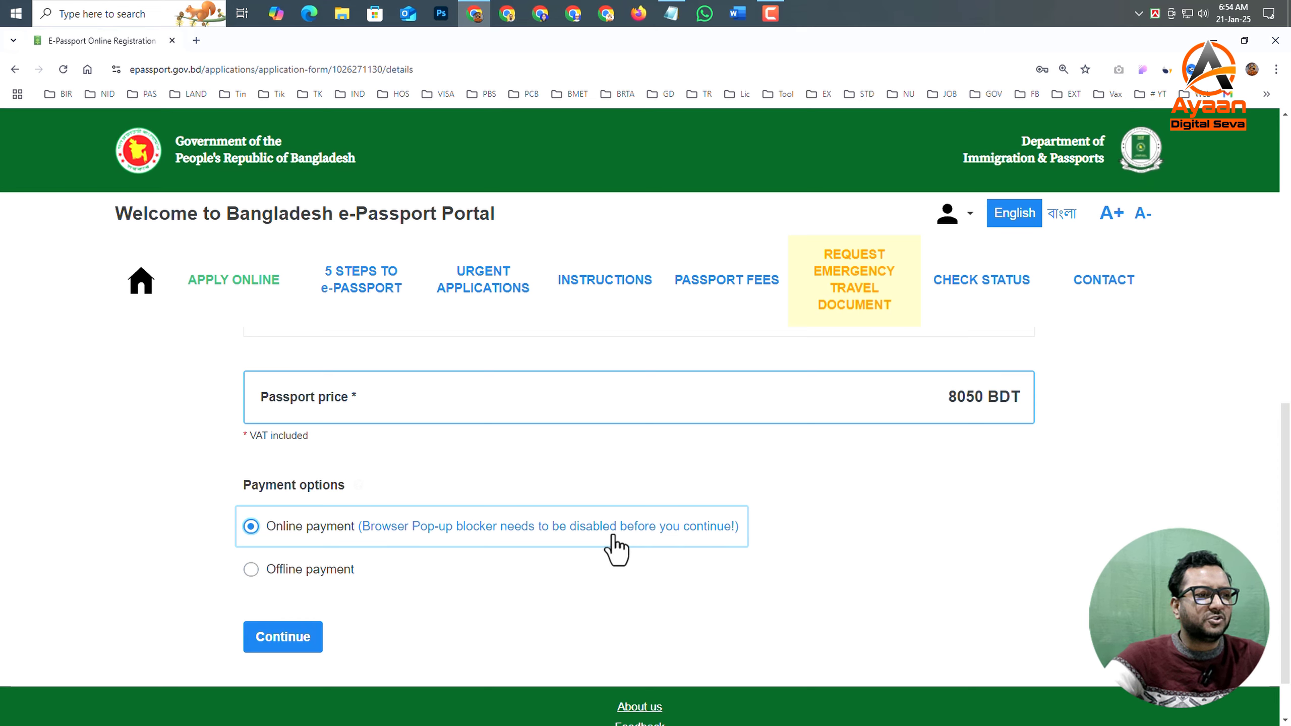
scroll(615, 548, "up", 8)
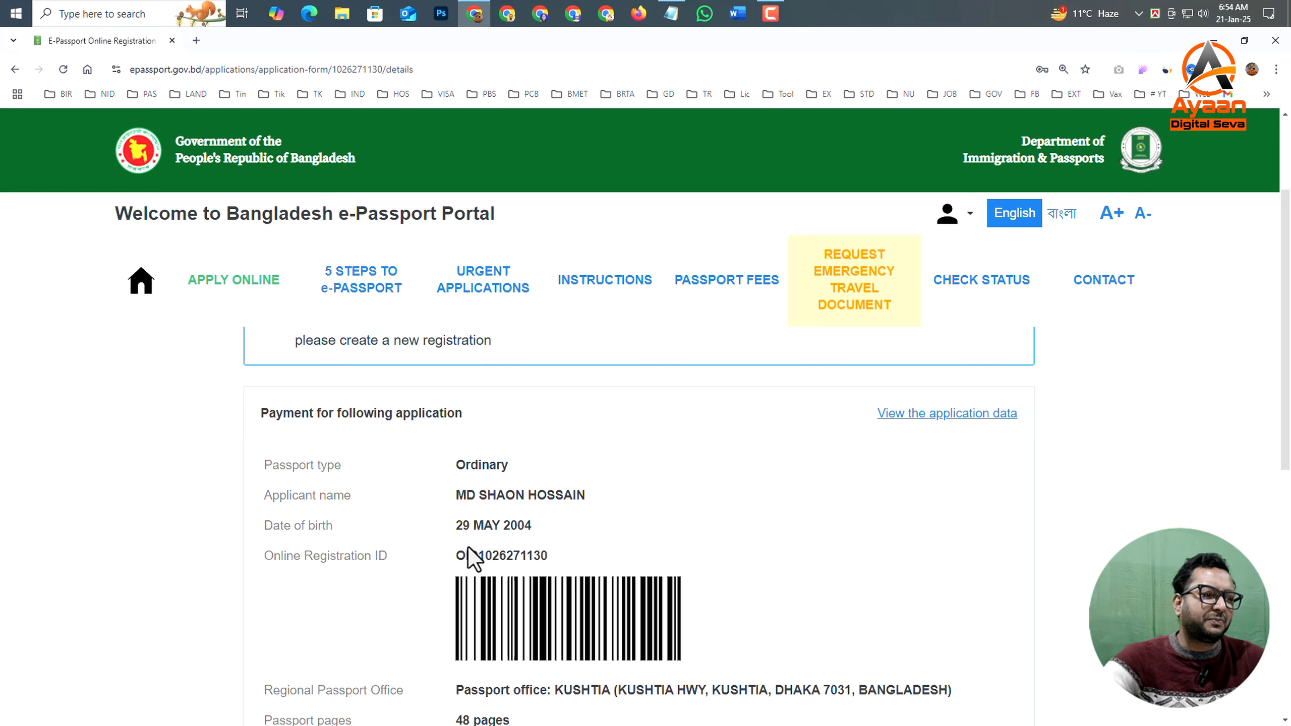
scroll(468, 548, "down", 5)
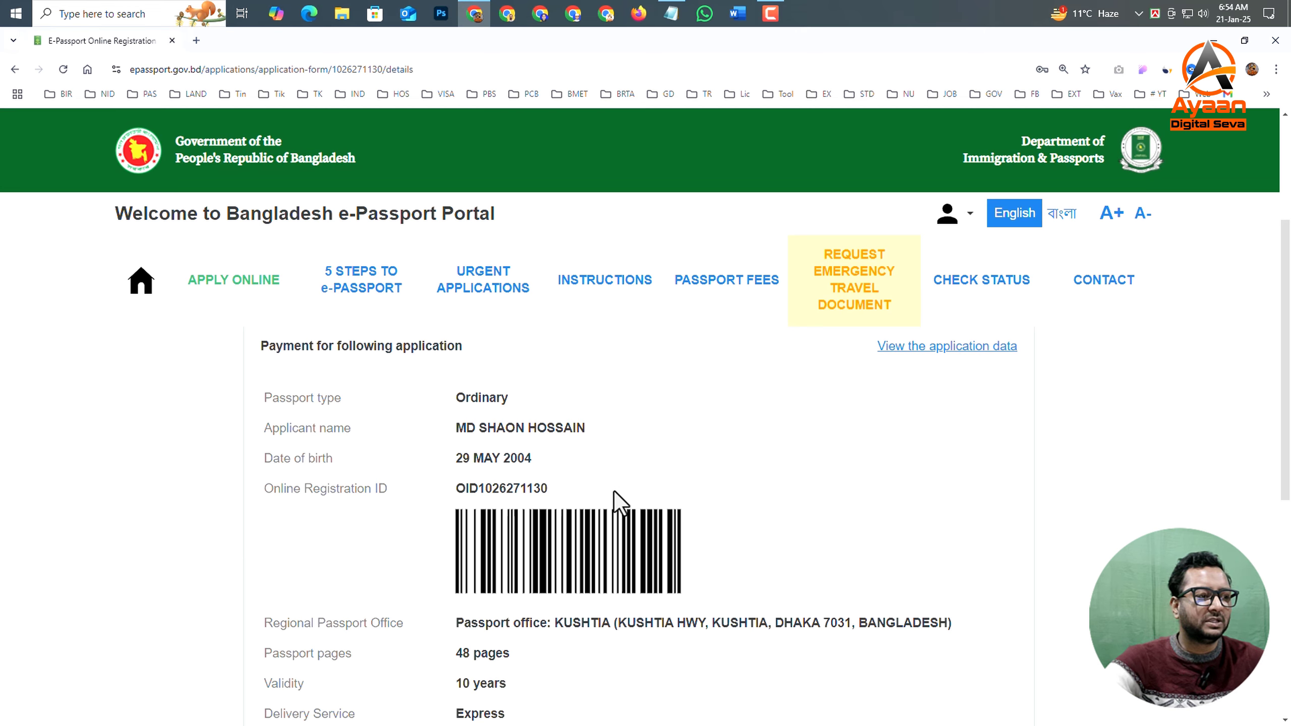
scroll(614, 491, "down", 6)
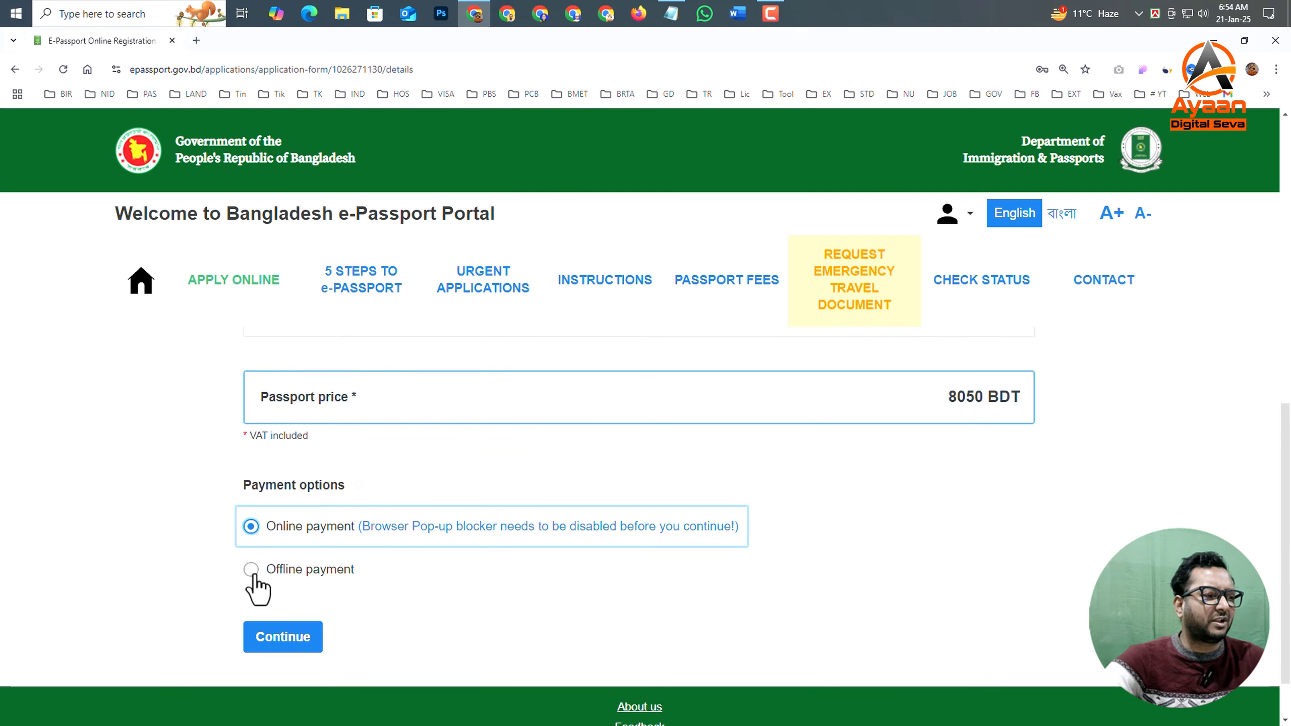
- Select Offline payment, check the application's payment details and passport price, and continue with the submission
left_click(252, 573)
scroll(442, 580, "up", 3)
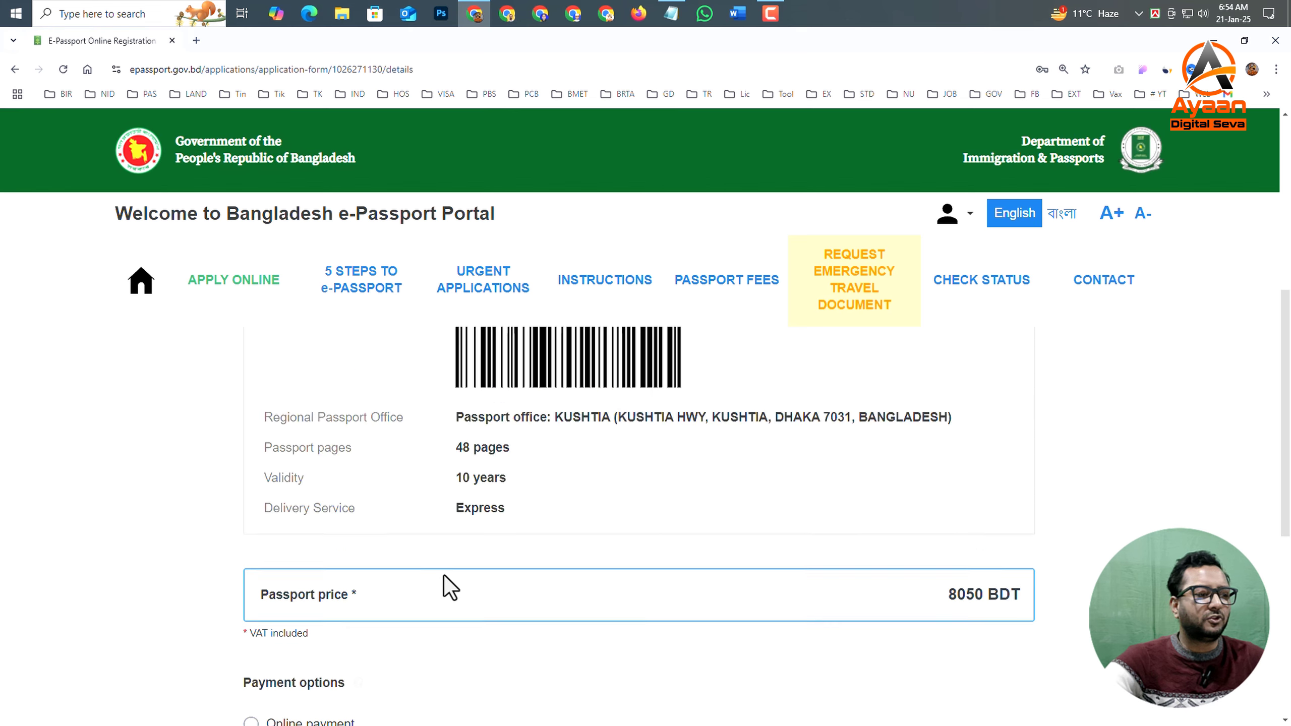
scroll(404, 590, "down", 3)
scroll(398, 581, "up", 8)
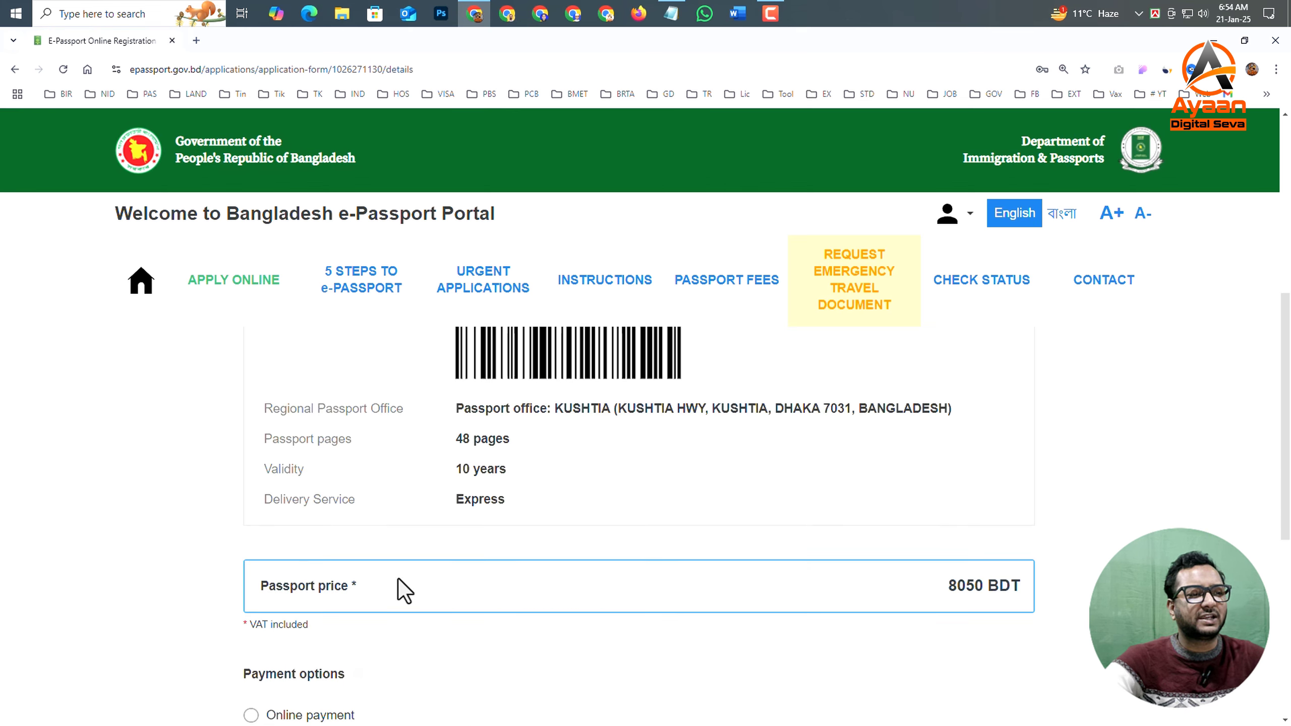
scroll(501, 588, "down", 2)
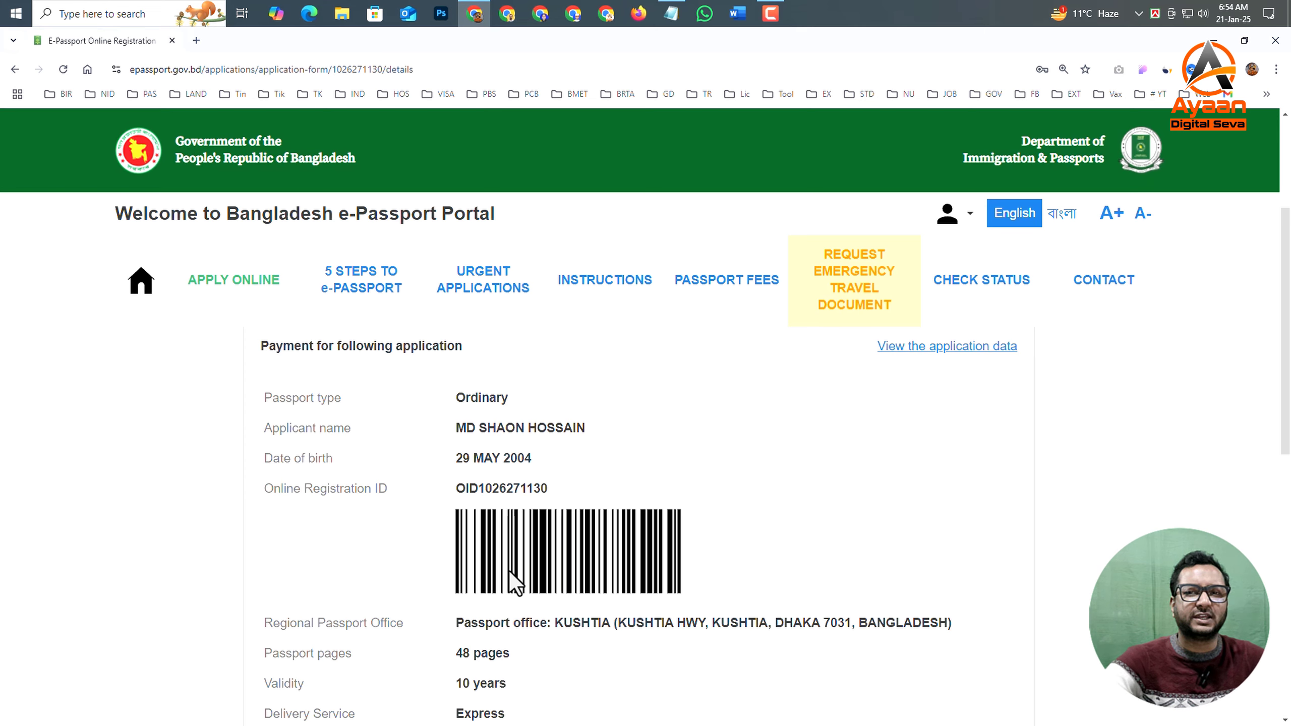
scroll(458, 606, "down", 3)
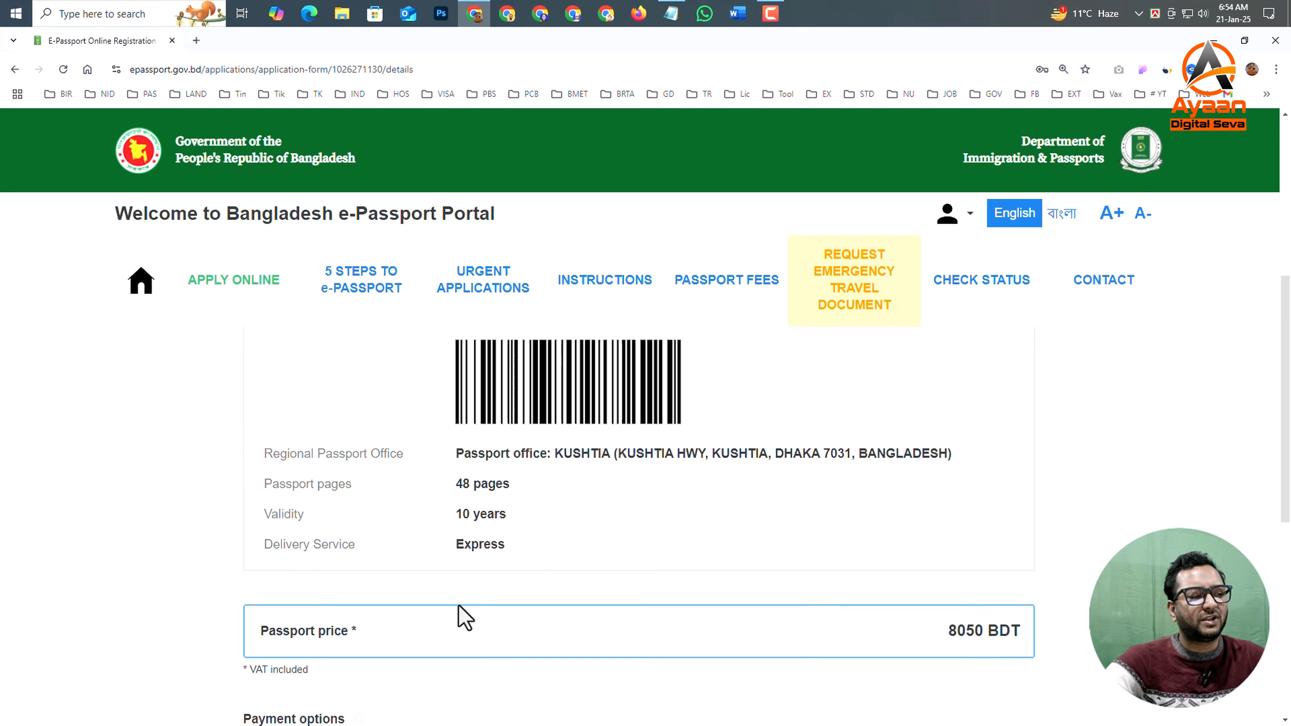
scroll(458, 606, "down", 4)
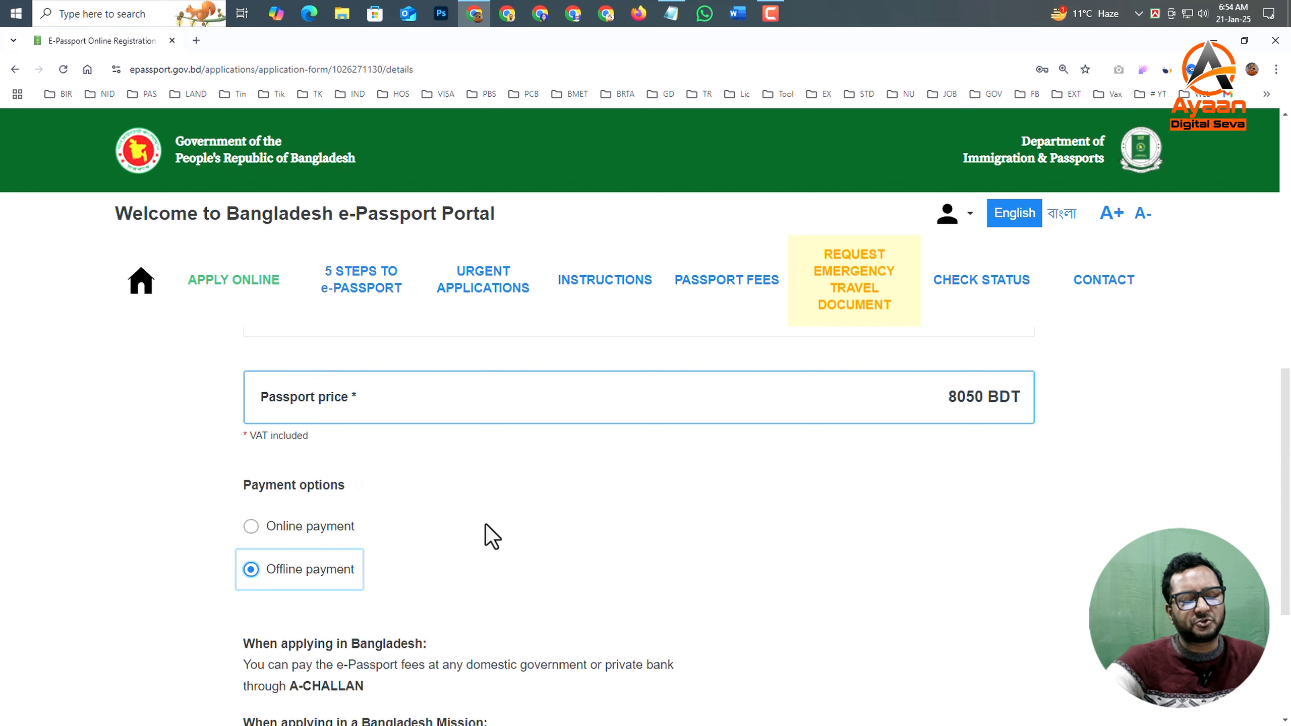
scroll(486, 524, "up", 5)
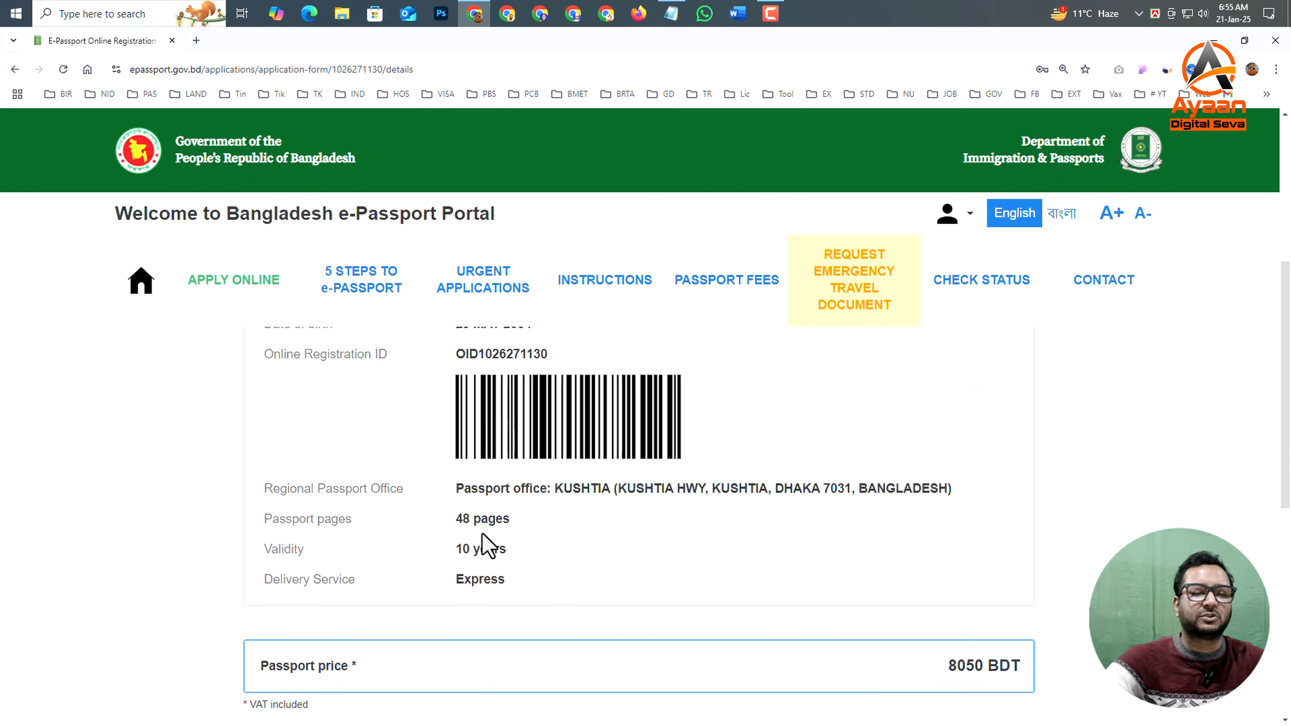
scroll(458, 555, "down", 5)
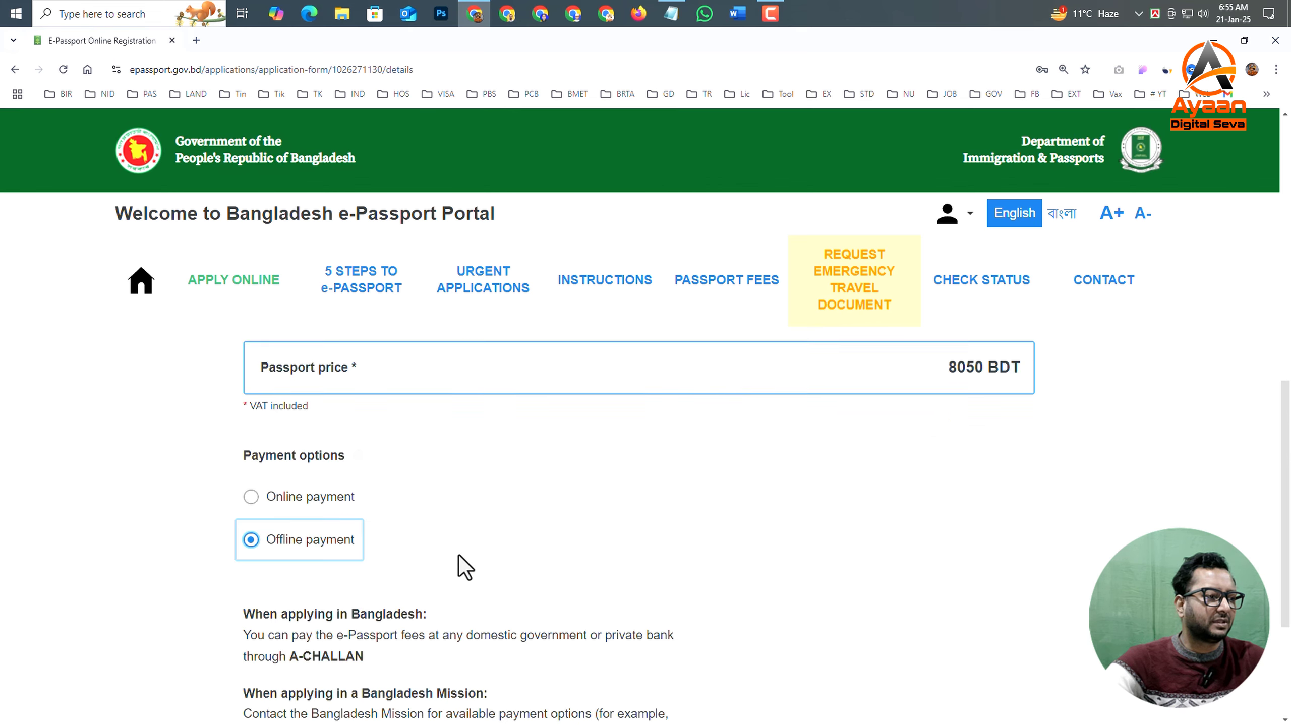
scroll(316, 508, "down", 2)
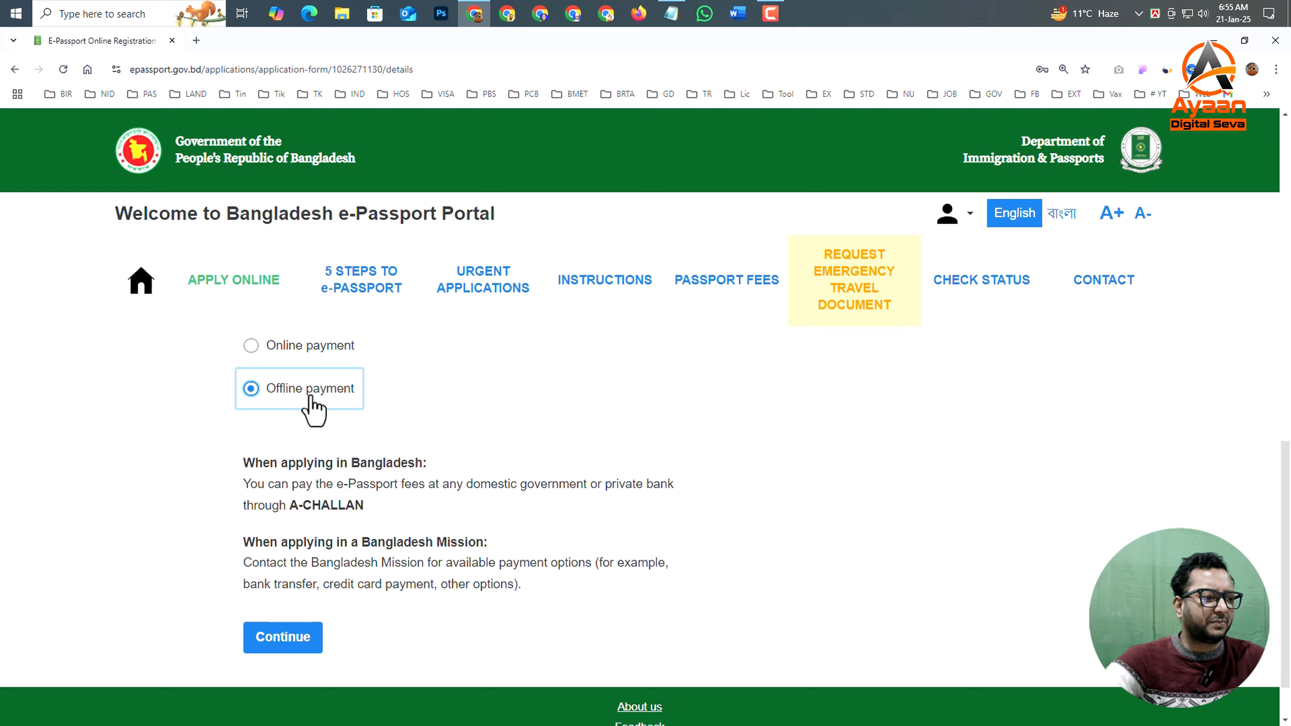
left_click(292, 643)
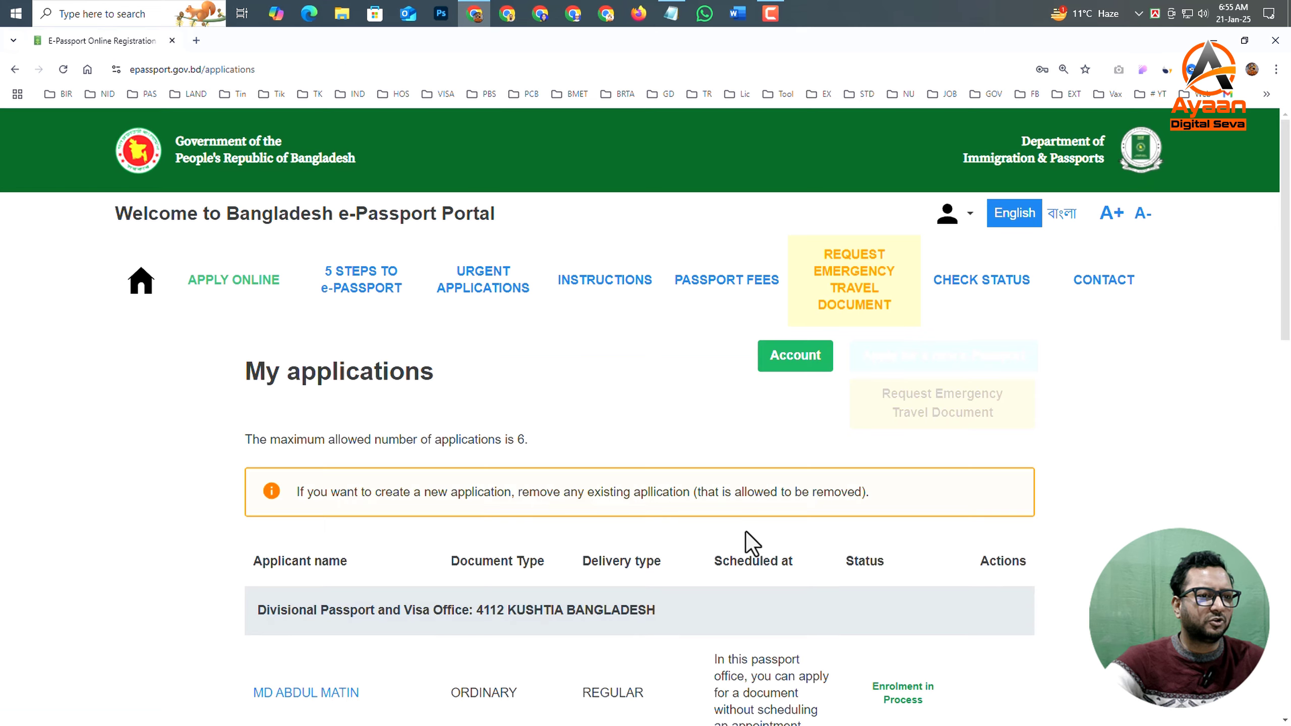
- Open the submitted Express application from the list of applications
scroll(732, 559, "down", 10)
scroll(712, 577, "down", 4)
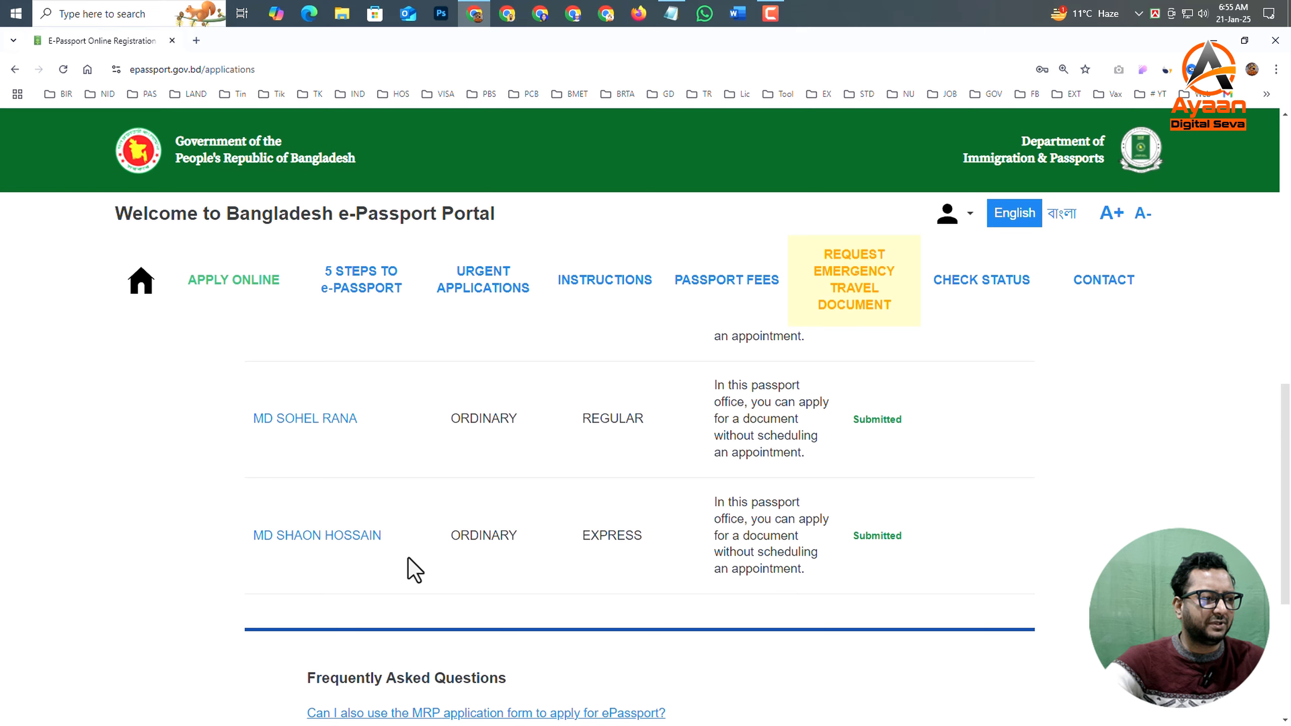
left_click(317, 539)
- Print the application summary to a PDF named E-Passport Online Registration Portal.pdf in the Downloads folder
scroll(814, 519, "down", 4)
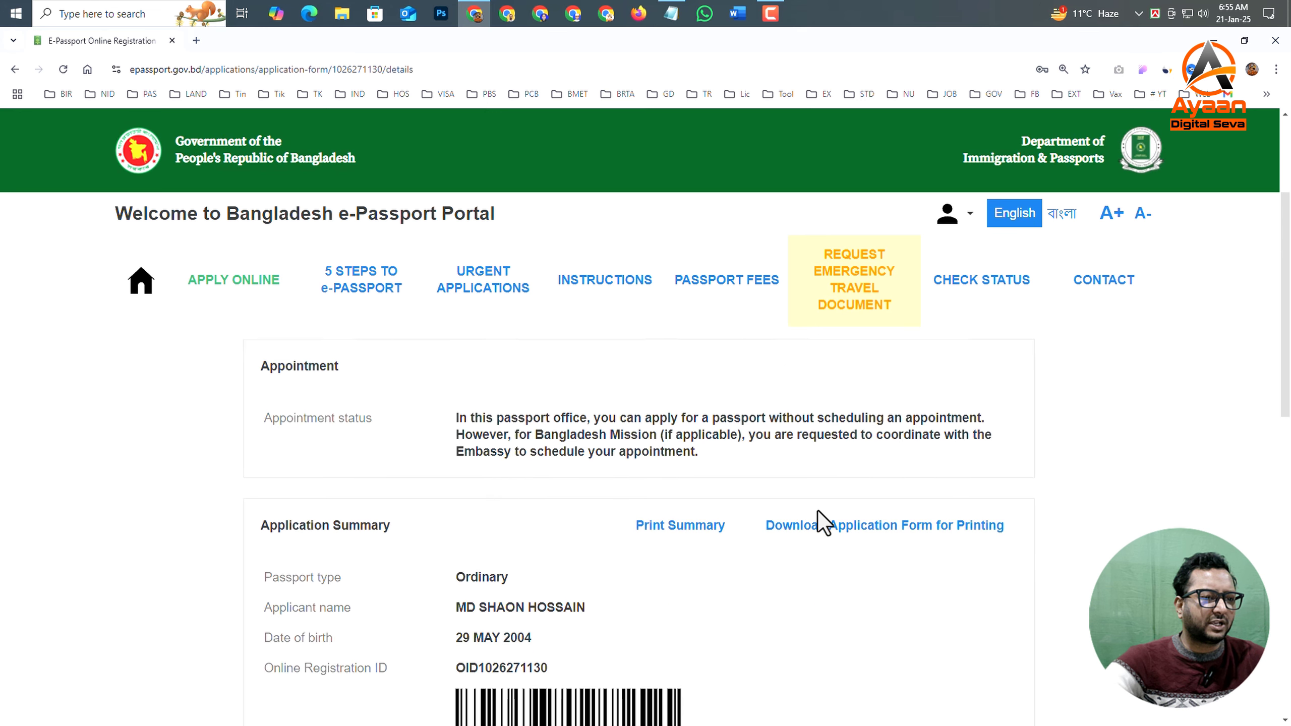
left_click(666, 539)
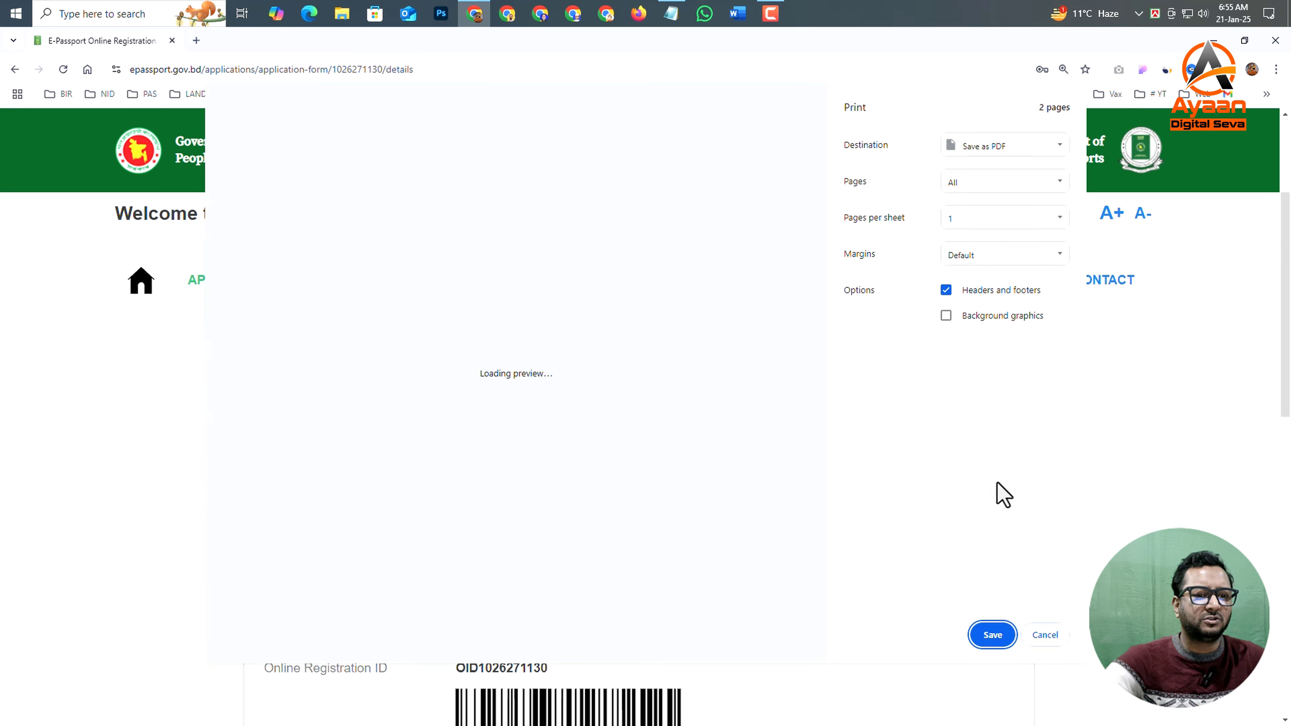
left_click(992, 635)
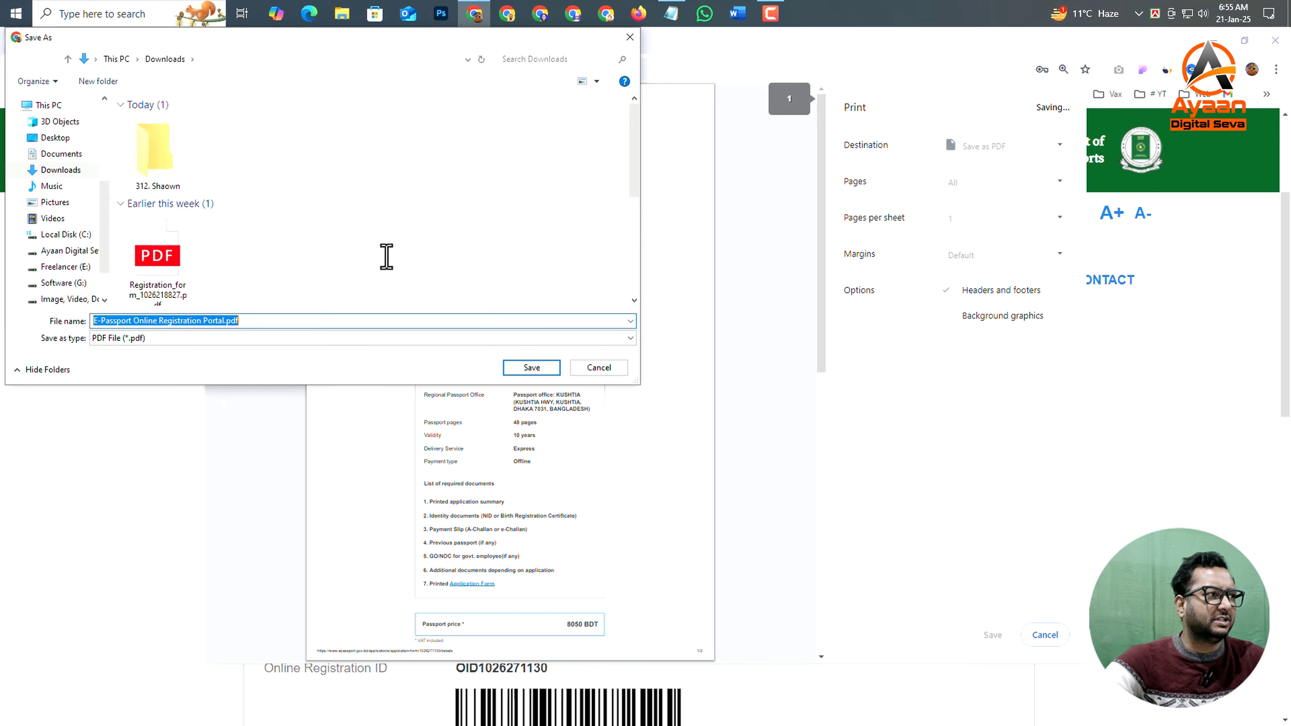
left_click(527, 367)
- Download the application form for printing, and minimize the browser and the info.txt Notepad window
scroll(868, 592, "down", 2)
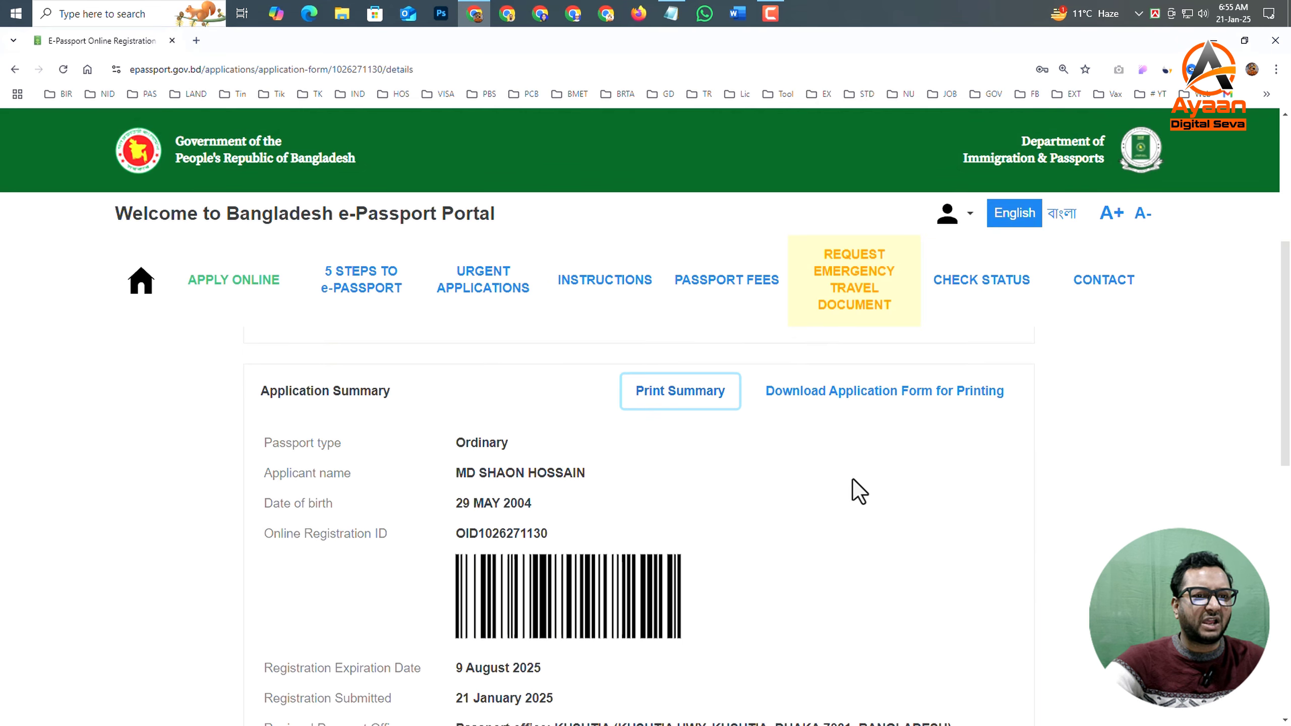
left_click(863, 402)
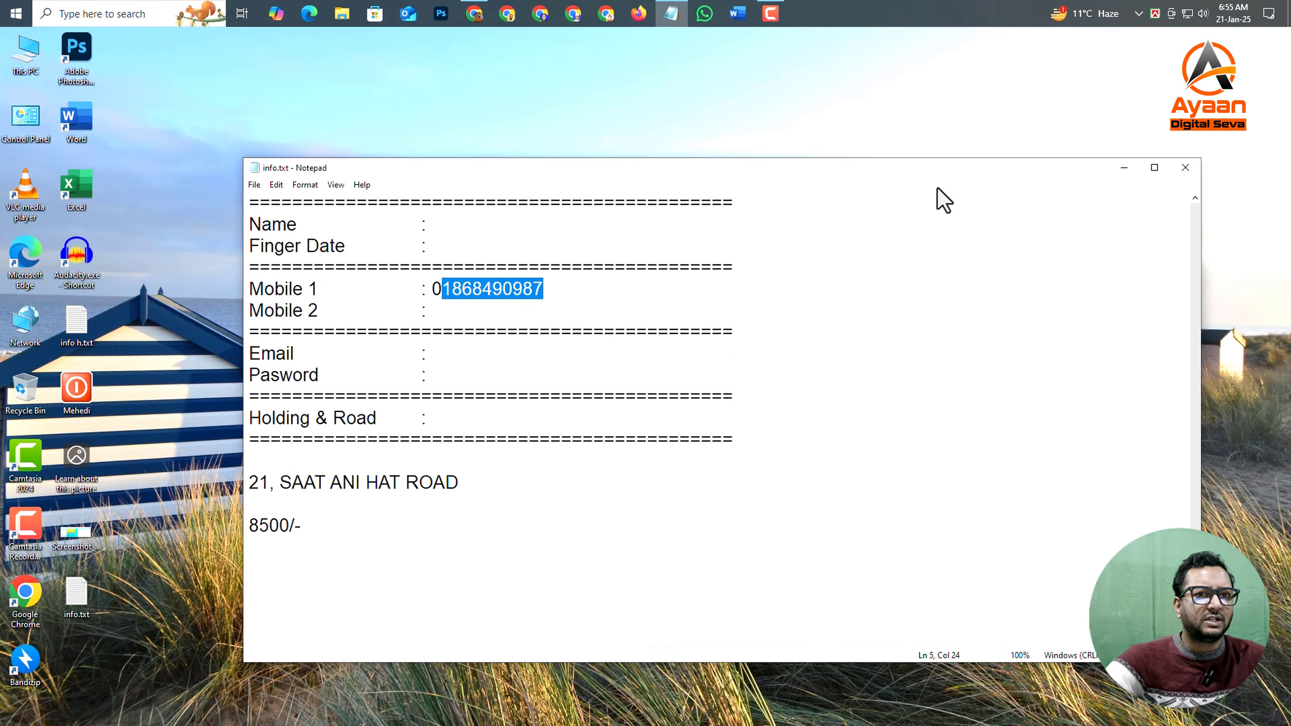
left_click(937, 196)
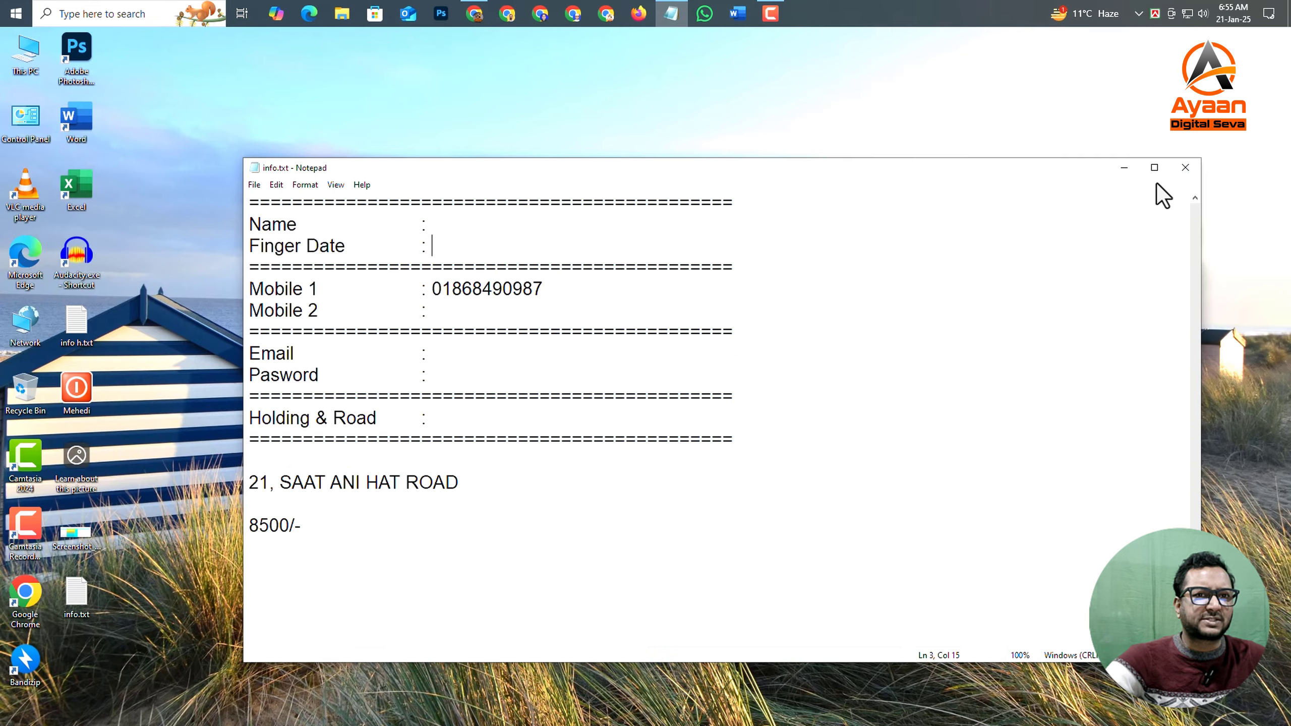
left_click(1128, 168)
right_click(522, 259)
left_click(535, 315)
right_click(535, 315)
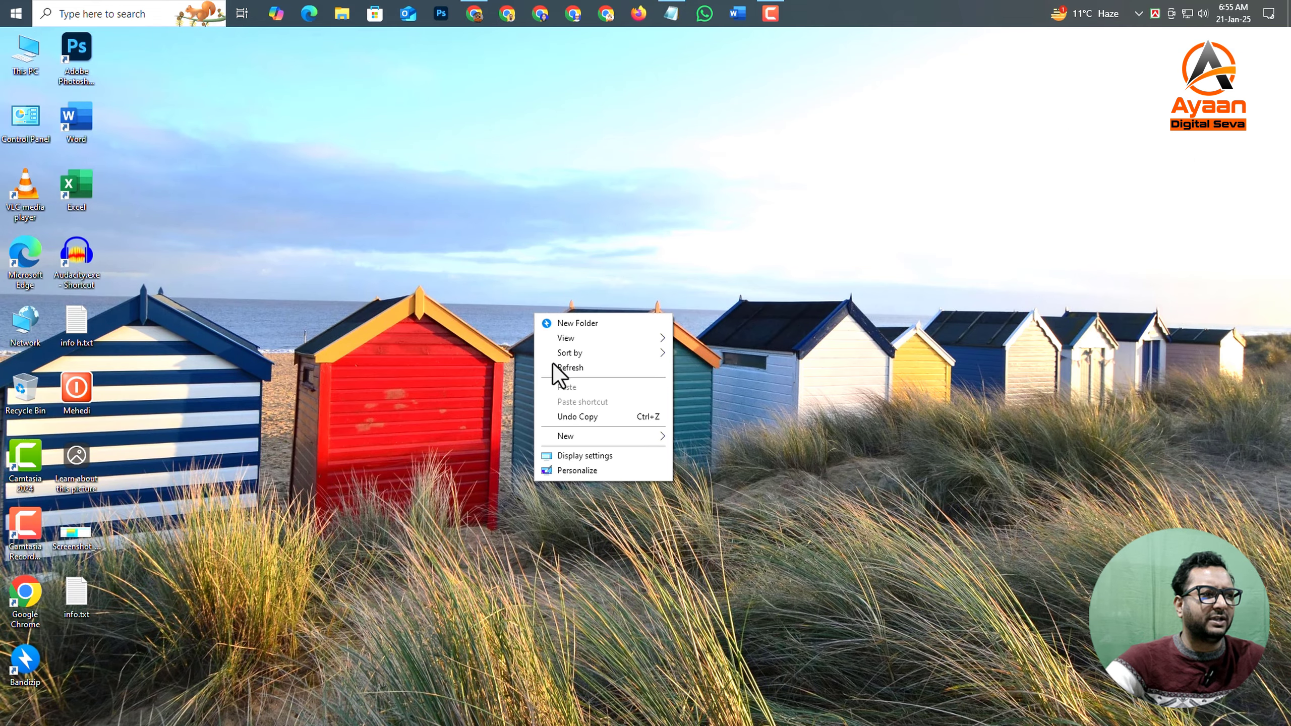
left_click(556, 367)
right_click(555, 367)
left_click(584, 422)
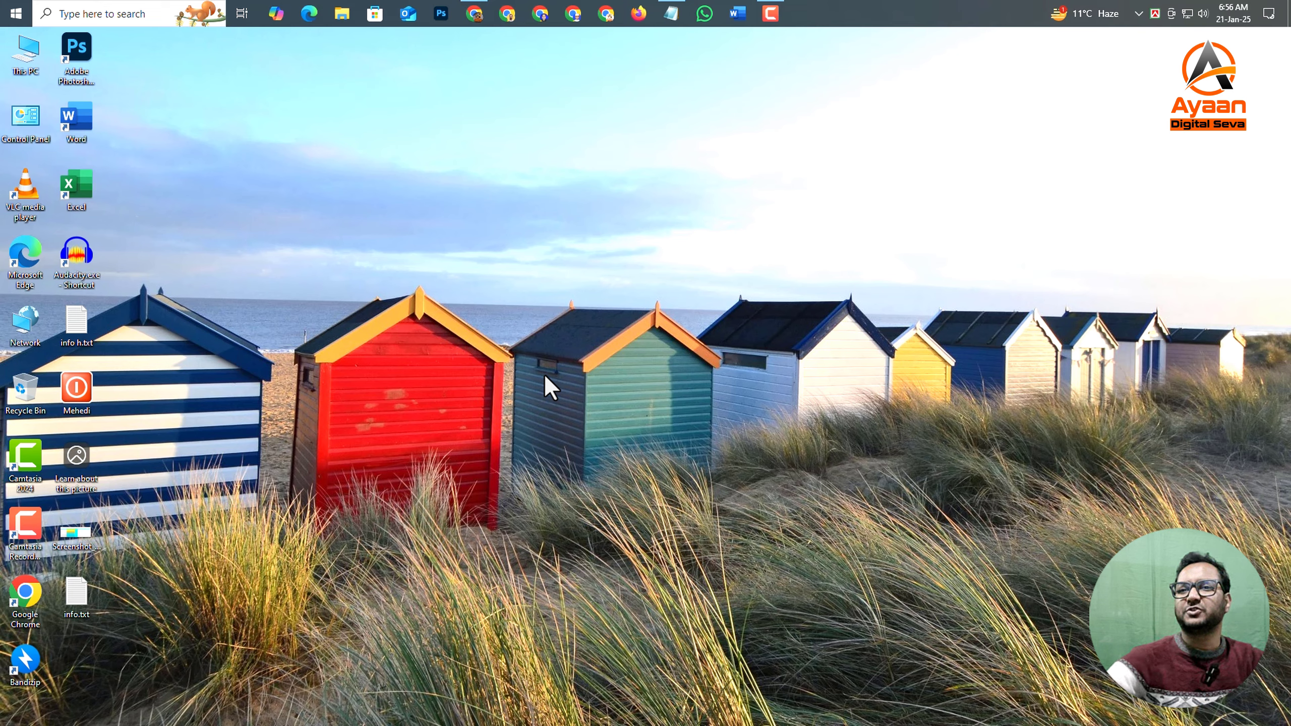
right_click(542, 413)
right_click(571, 476)
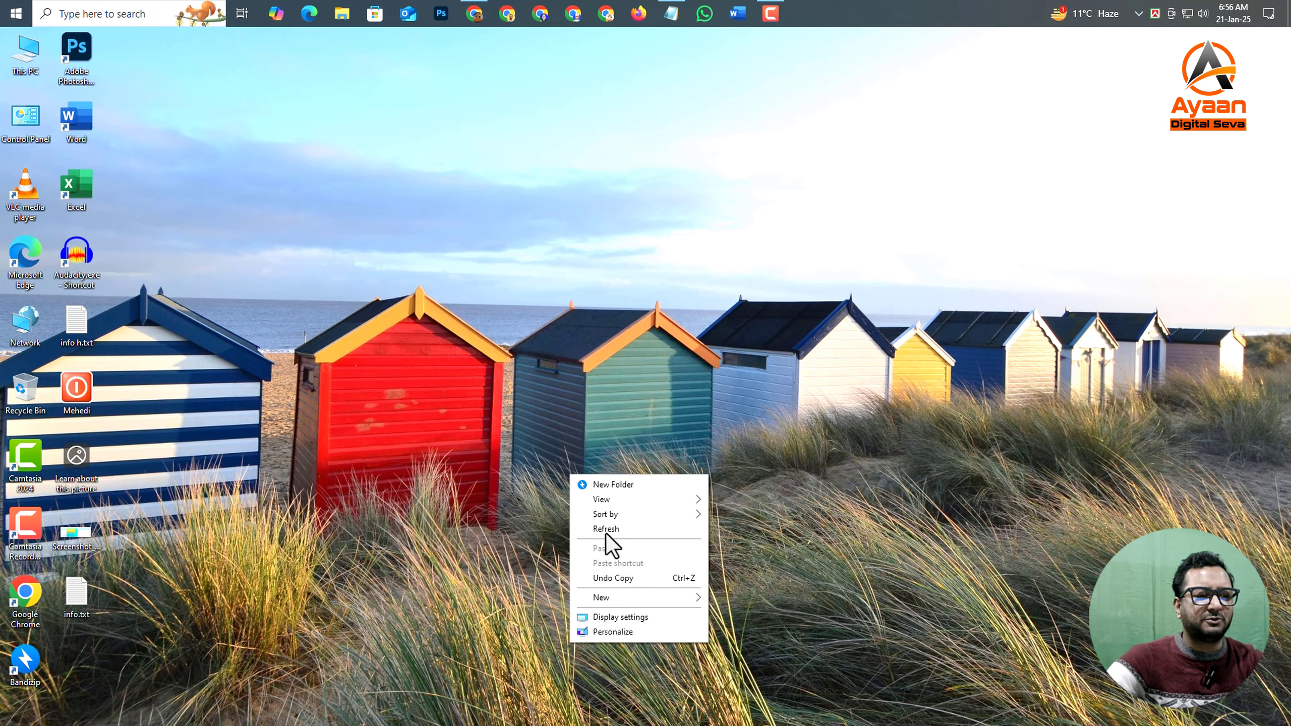
left_click(611, 534)
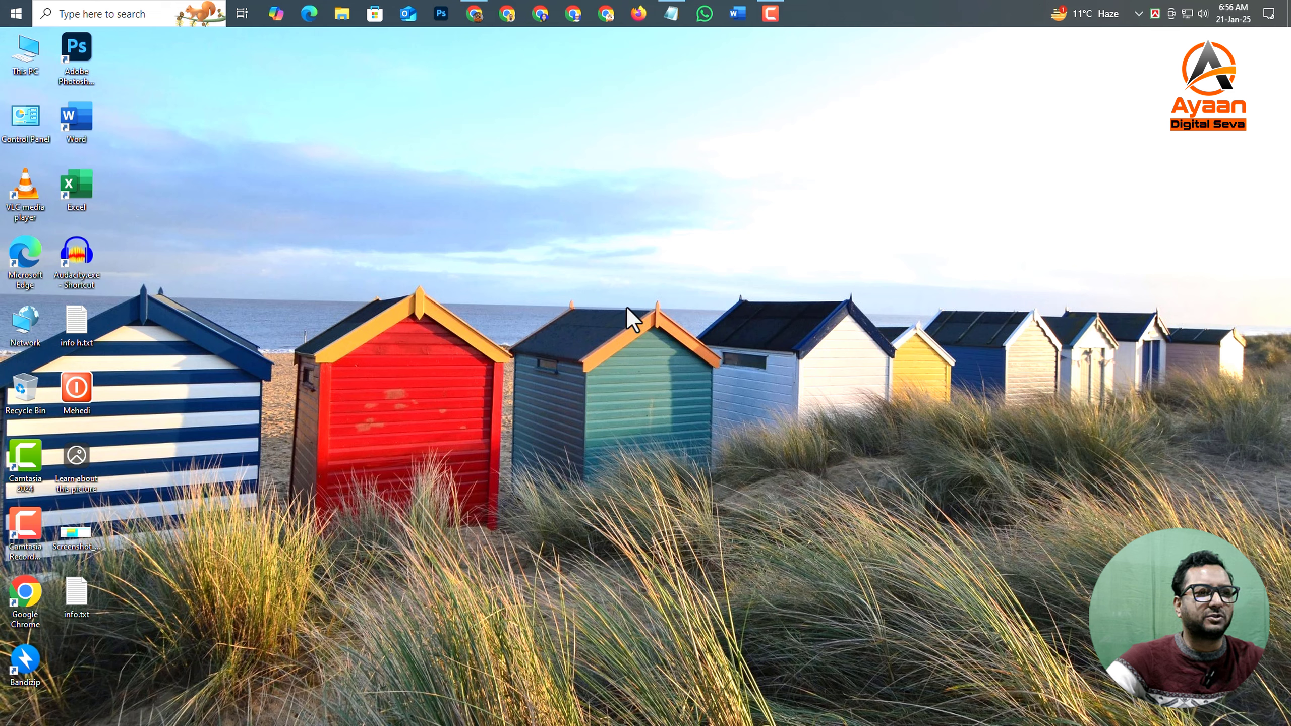
right_click(629, 285)
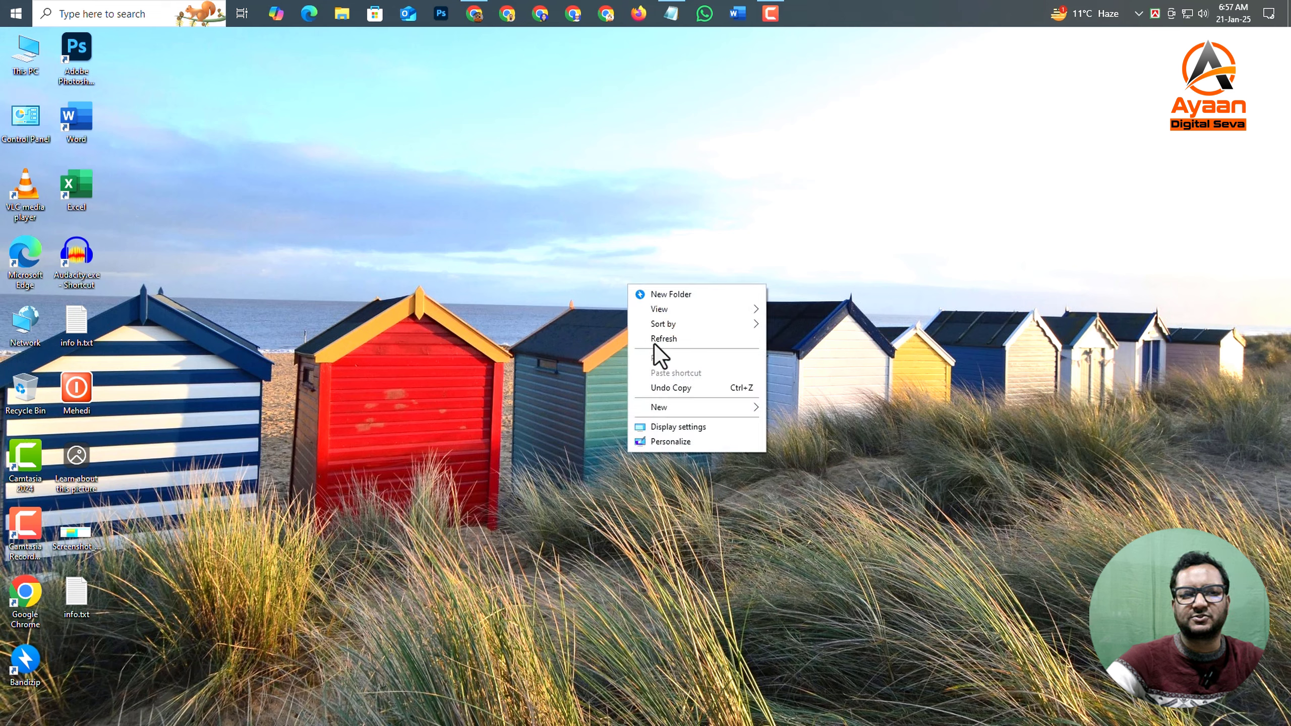